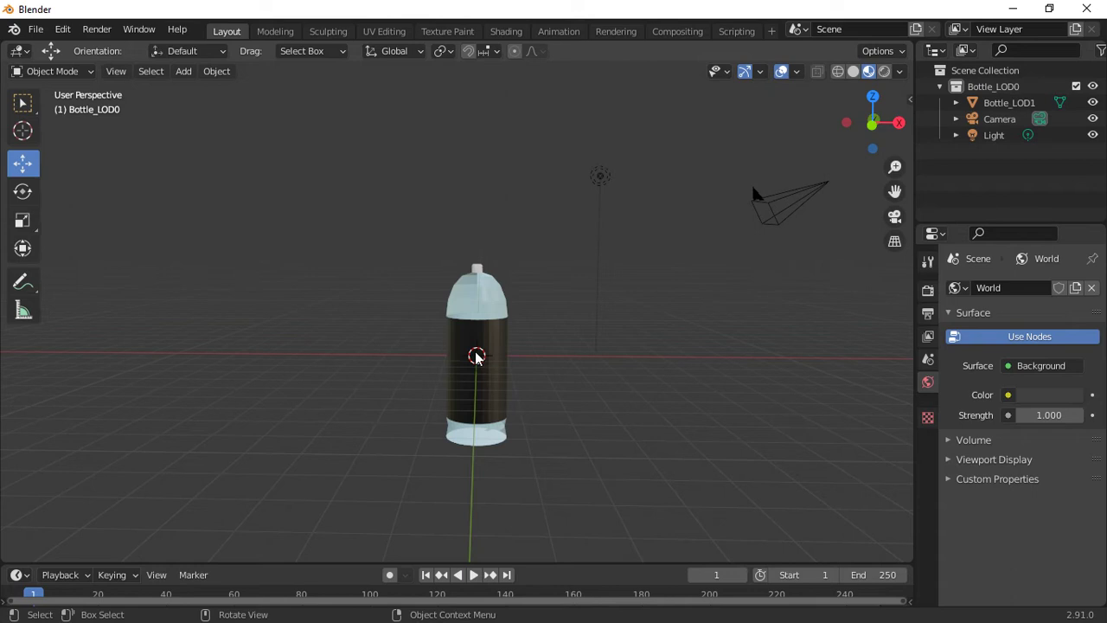
- Add a mesh cylinder and move it along the negative X axis, clear of the existing bottle
{"action": "key", "text": "shift+a"}
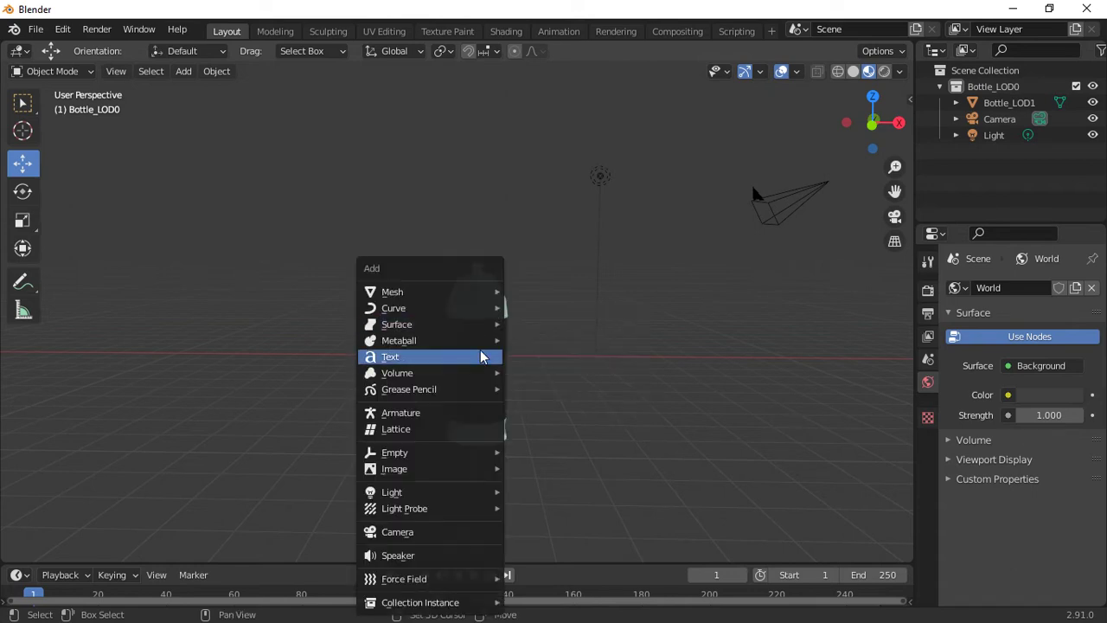
{"action": "mouse_move", "coordinate": [487, 294]}
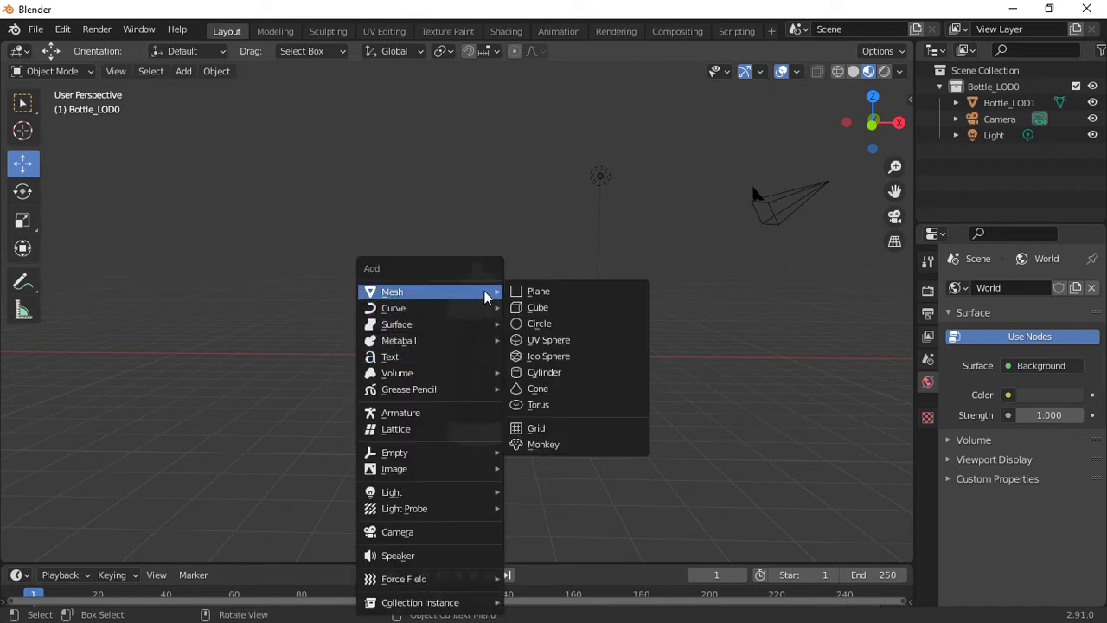
{"action": "left_click", "coordinate": [544, 372]}
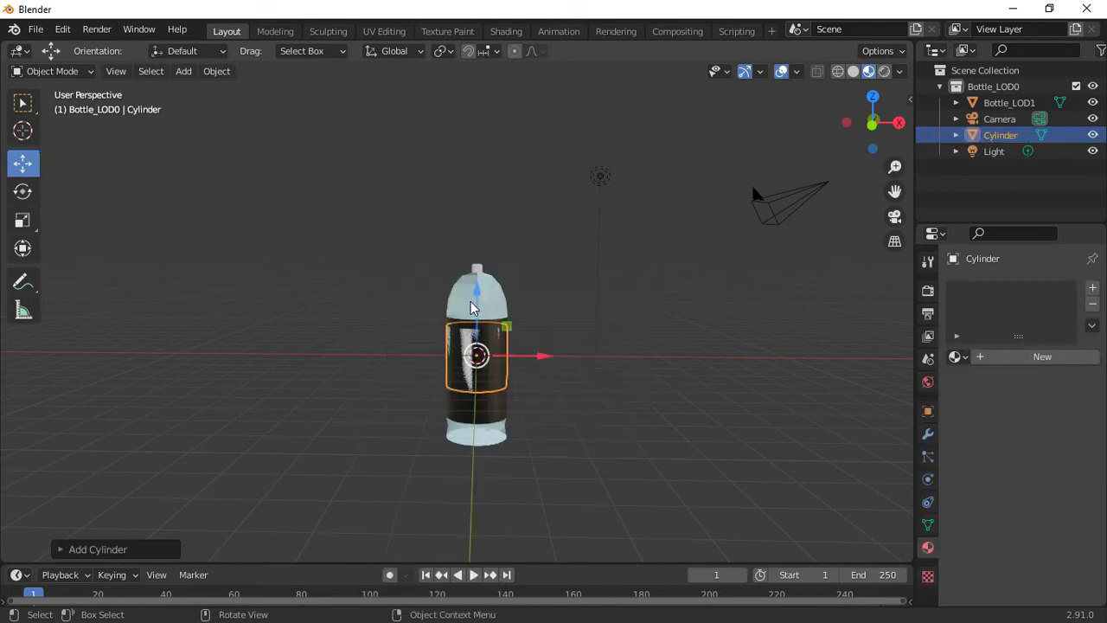
{"action": "left_click_drag", "start_coordinate": [521, 358], "coordinate": [331, 371]}
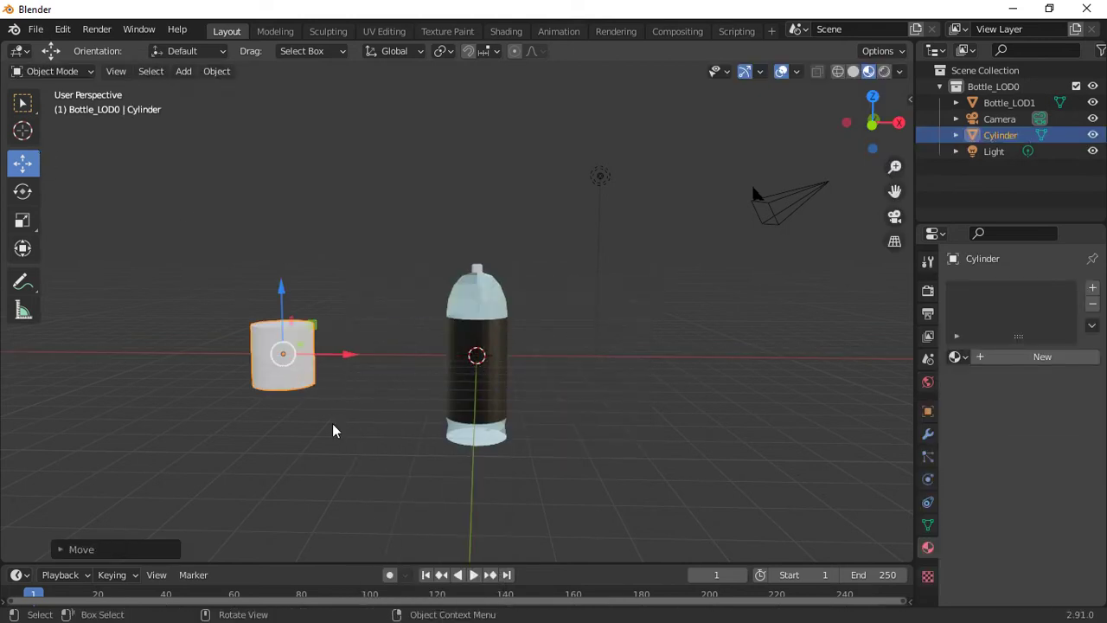
- Scale the cylinder along Z so it is roughly as tall as the reference bottle
{"action": "middle_click_drag", "start_coordinate": [334, 430], "coordinate": [467, 444], "text": "shift"}
{"action": "scroll", "coordinate": [468, 441], "scroll_direction": "up", "scroll_amount": 3}
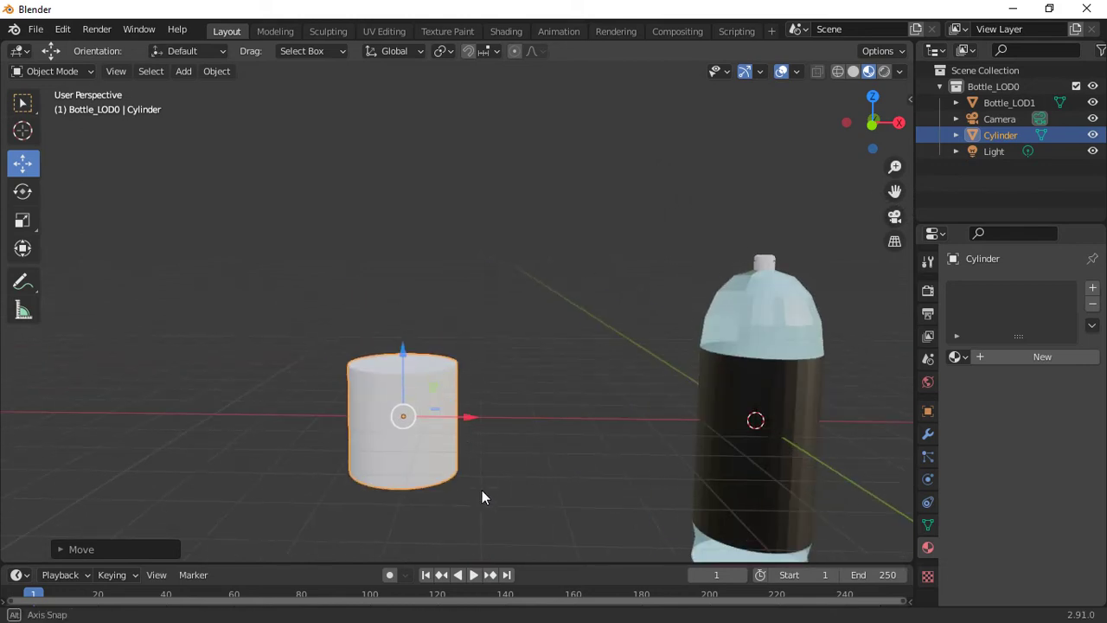
{"action": "mouse_move", "coordinate": [482, 489]}
{"action": "middle_mouse_down"}
{"action": "mouse_move", "coordinate": [497, 455]}
{"action": "mouse_move", "coordinate": [488, 489]}
{"action": "middle_mouse_up"}
{"action": "scroll", "coordinate": [498, 456], "scroll_direction": "down", "scroll_amount": 2}
{"action": "scroll", "coordinate": [487, 482], "scroll_direction": "up", "scroll_amount": 2}
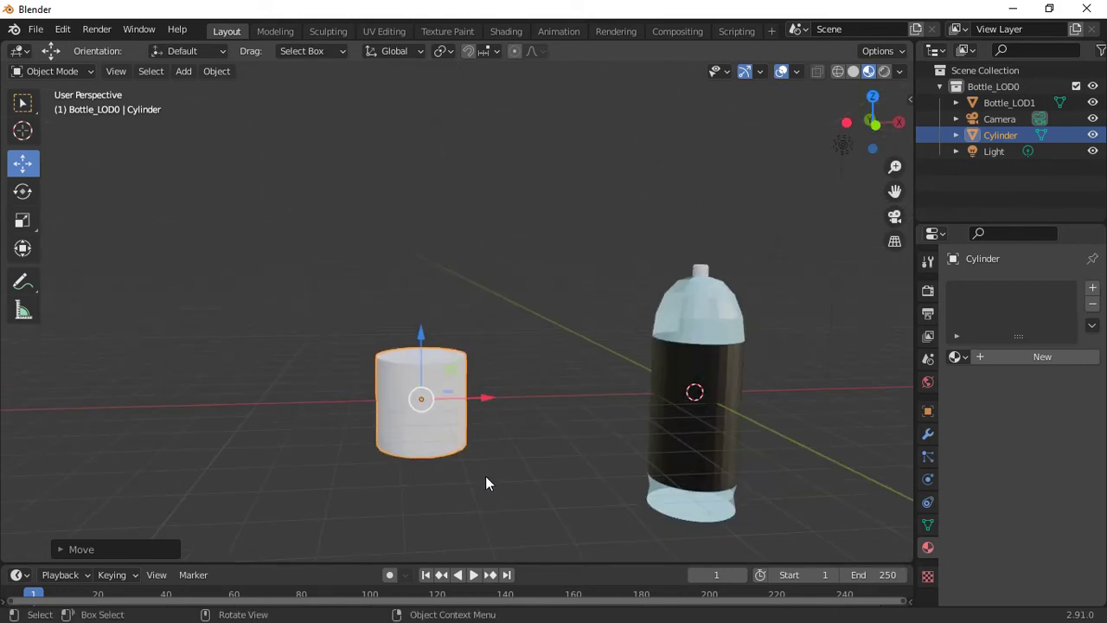
{"action": "left_click", "coordinate": [23, 191]}
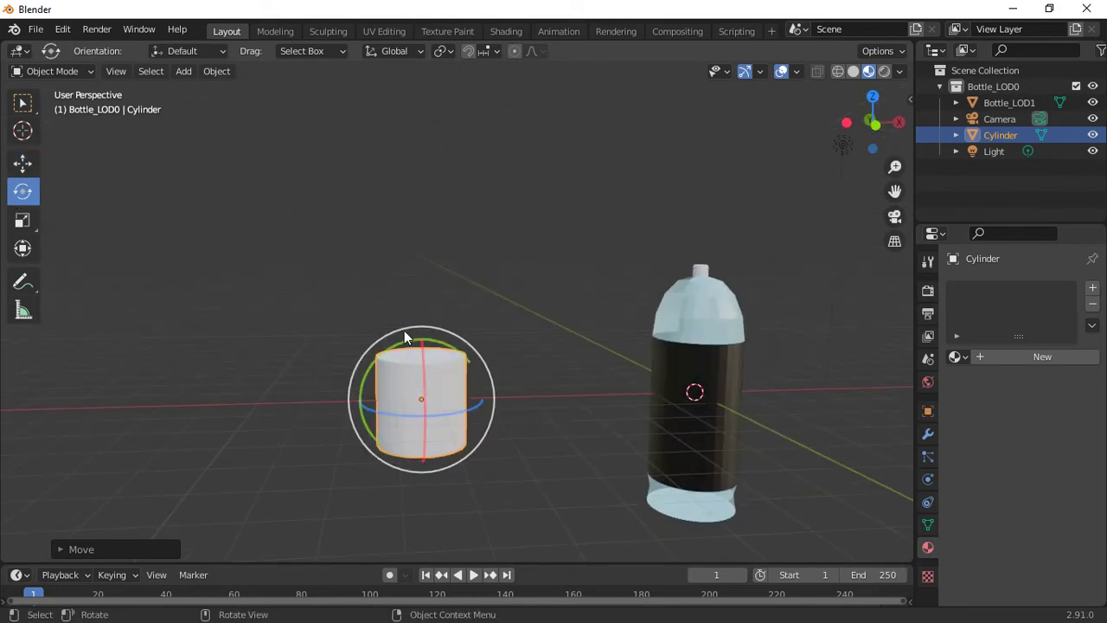
{"action": "left_click", "coordinate": [23, 223]}
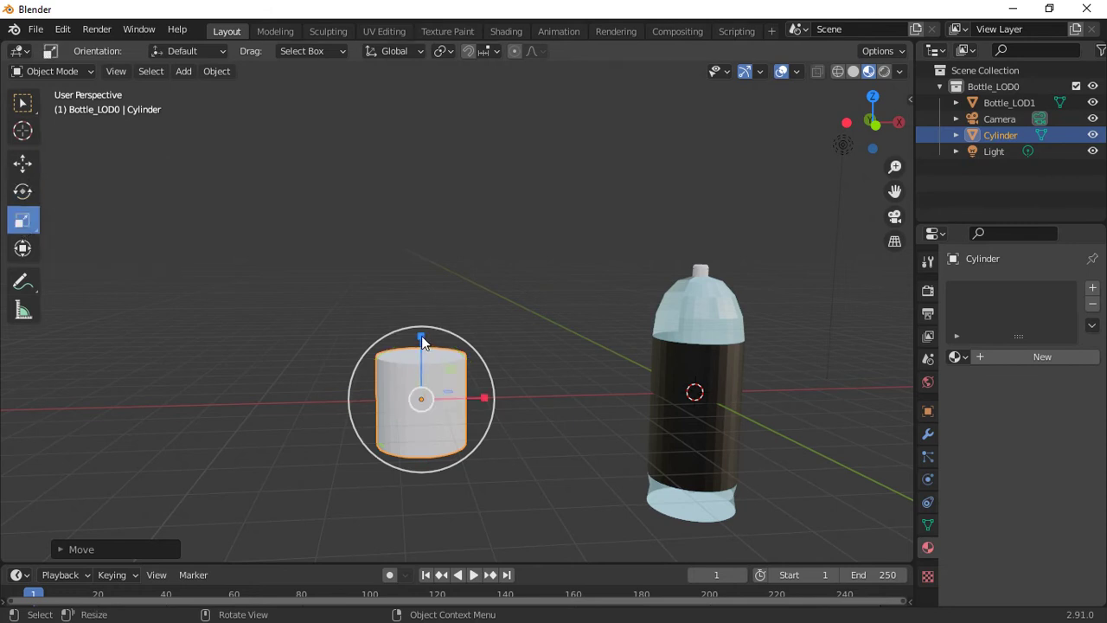
{"action": "left_click_drag", "start_coordinate": [421, 335], "coordinate": [417, 245]}
{"action": "left_click", "coordinate": [482, 388]}
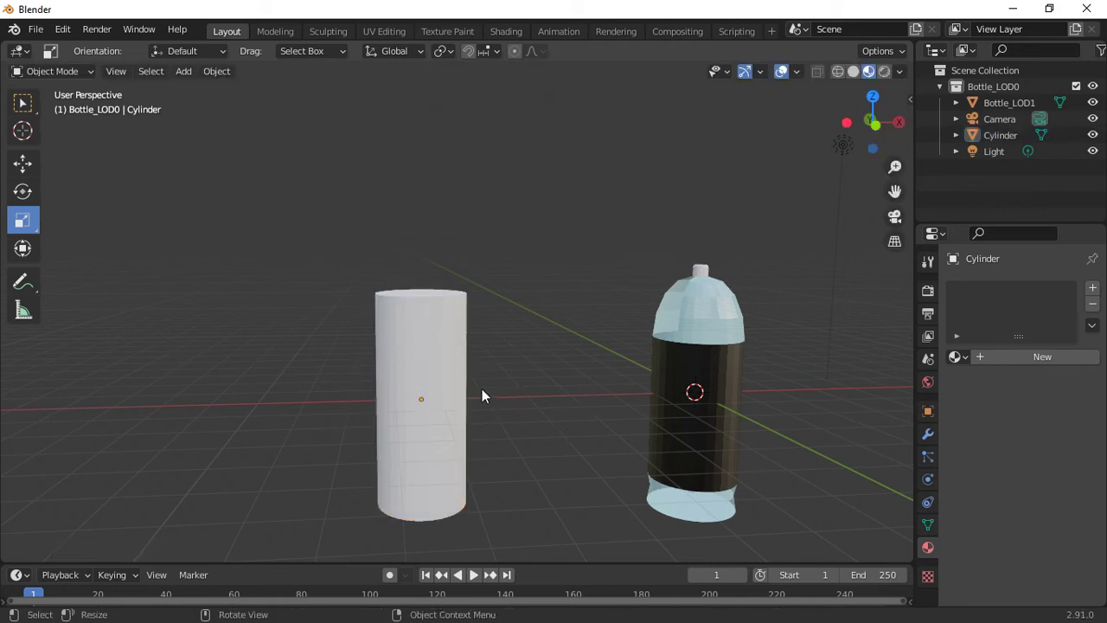
{"action": "left_click", "coordinate": [419, 339]}
{"action": "left_click_drag", "start_coordinate": [424, 352], "coordinate": [421, 350]}
{"action": "left_click", "coordinate": [510, 352]}
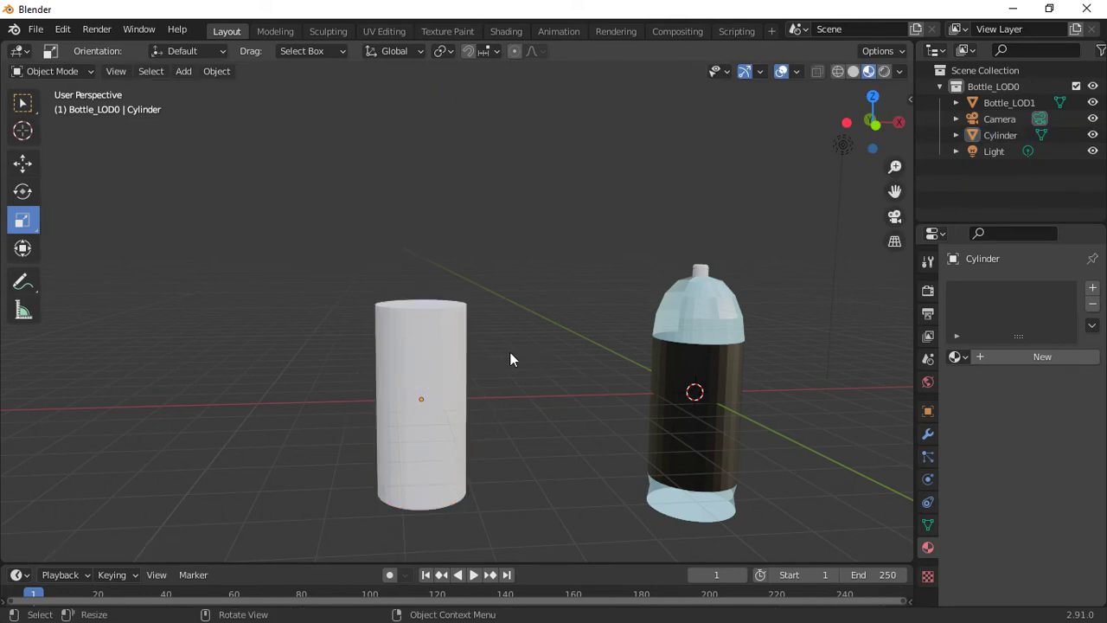
- In Edit Mode, add a loop cut slid about 0.86 toward the cylinder's base and scale that loop to about 0.95
{"action": "middle_click_drag", "start_coordinate": [500, 444], "coordinate": [584, 550]}
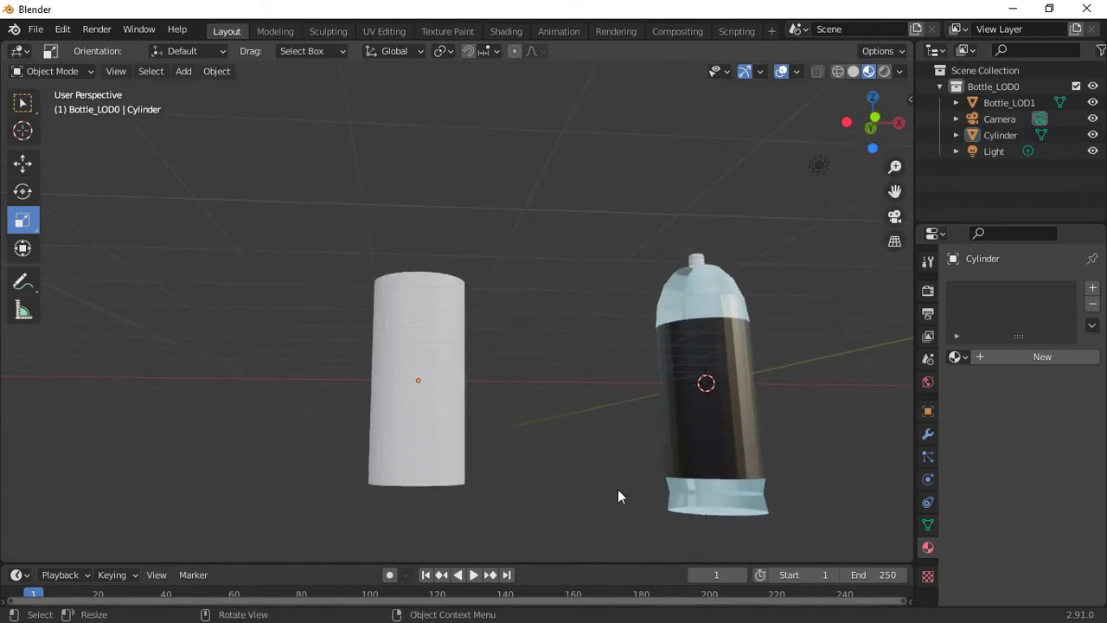
{"action": "middle_click_drag", "start_coordinate": [503, 462], "coordinate": [504, 467]}
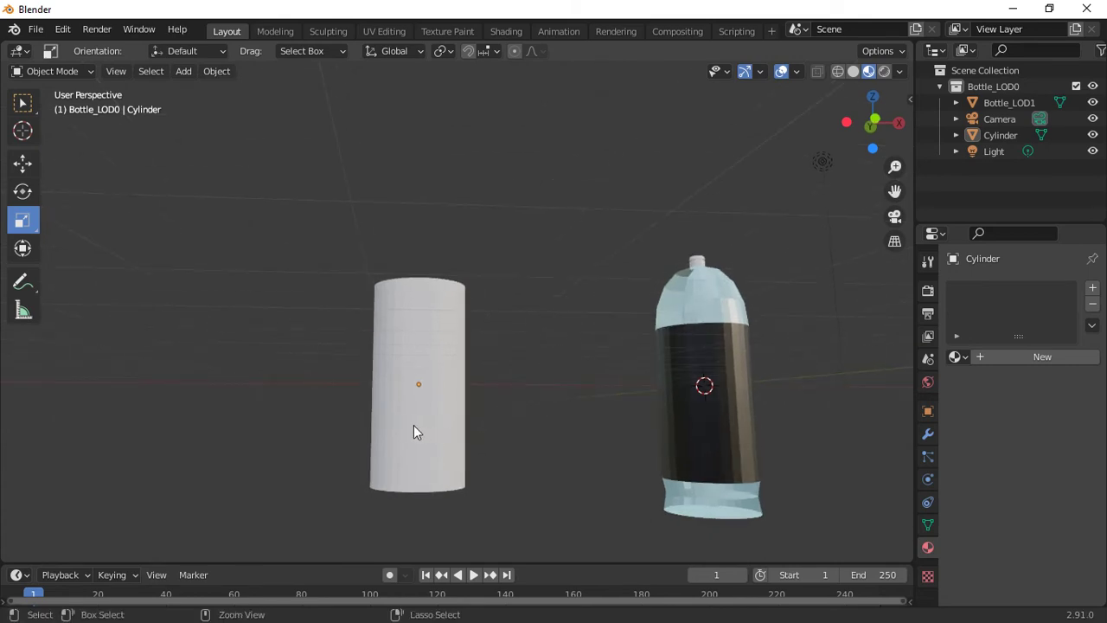
{"action": "left_click", "coordinate": [421, 394]}
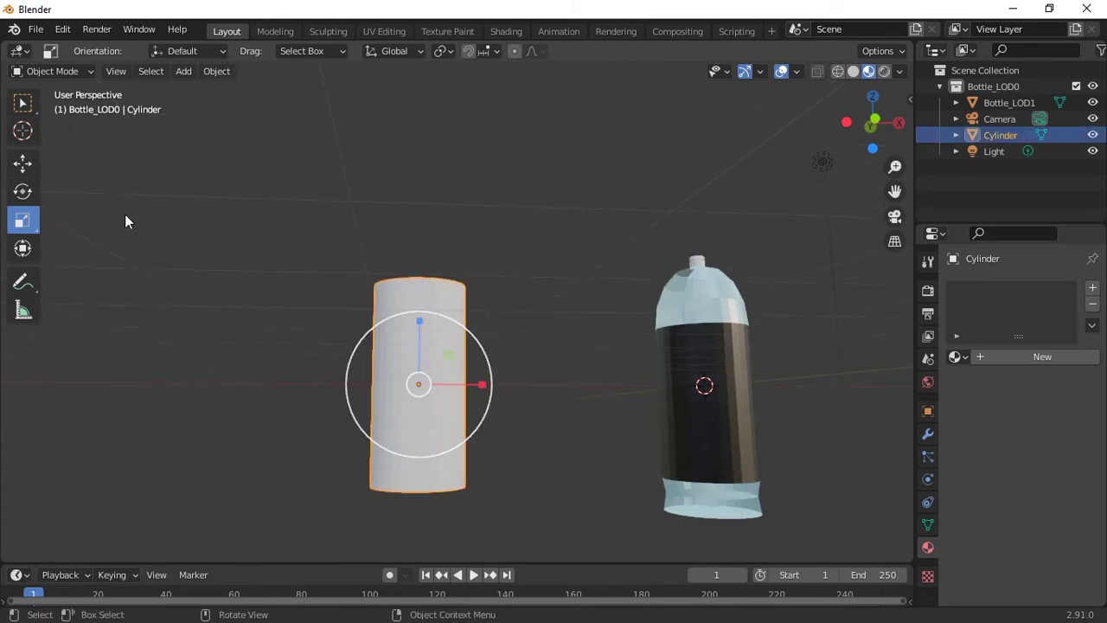
{"action": "key", "text": "Tab"}
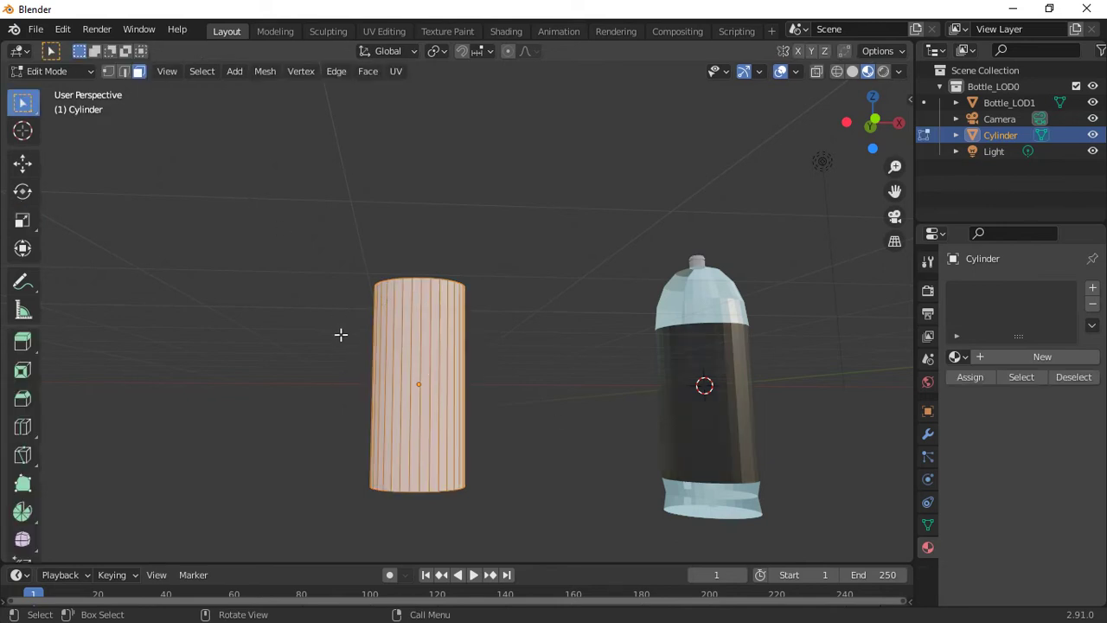
{"action": "key", "text": "ctrl"}
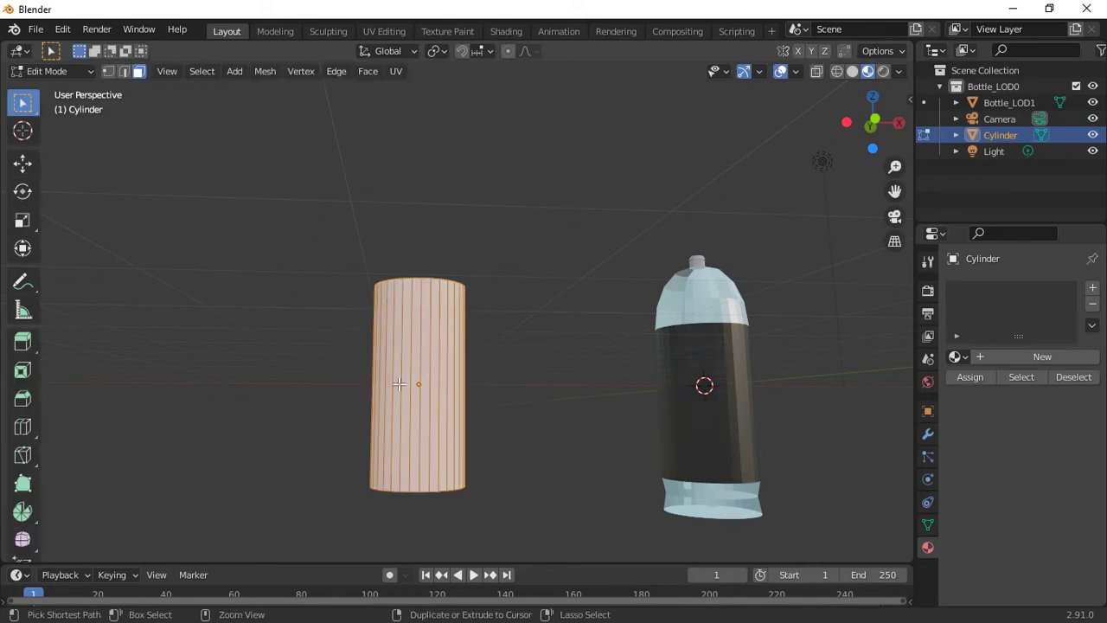
{"action": "key", "text": "ctrl+r"}
{"action": "left_click", "coordinate": [422, 400]}
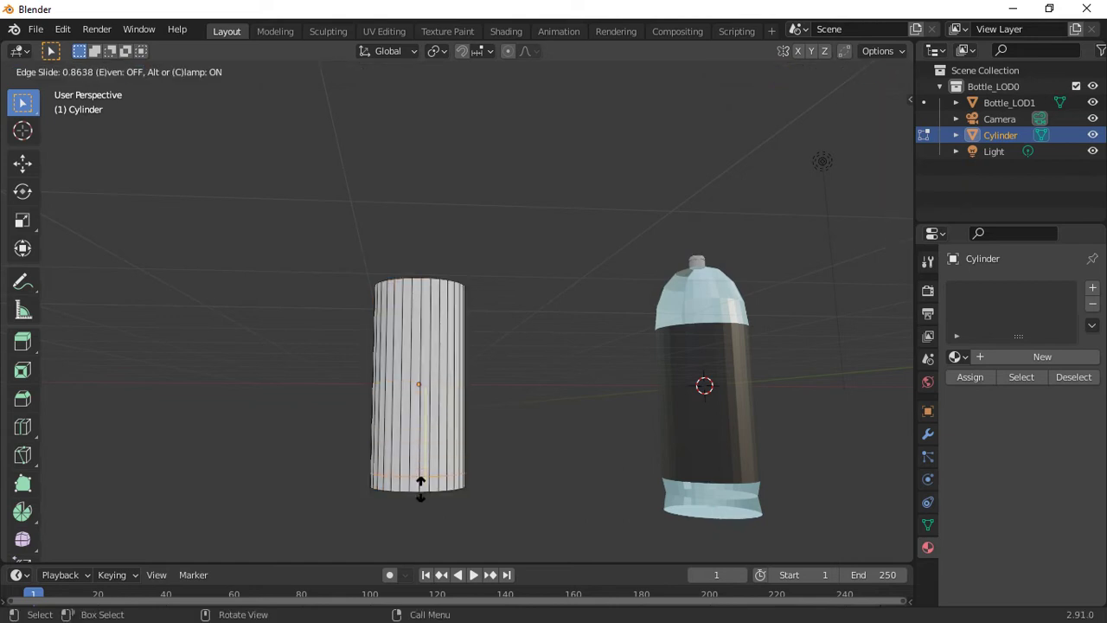
{"action": "left_click", "coordinate": [420, 483]}
{"action": "key", "text": "s"}
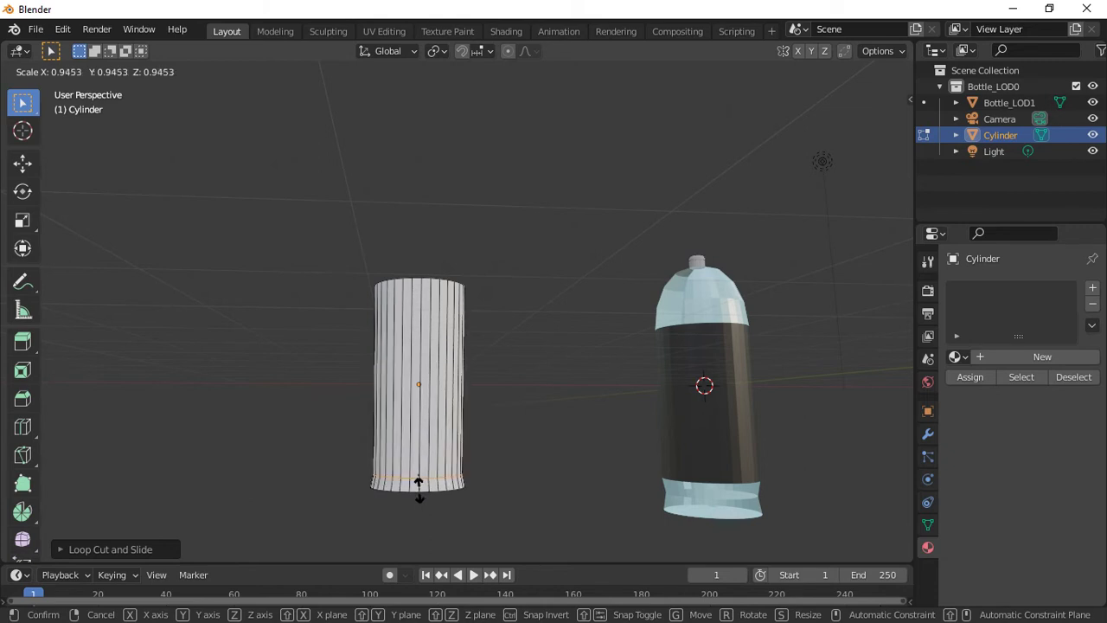
{"action": "left_click", "coordinate": [418, 484]}
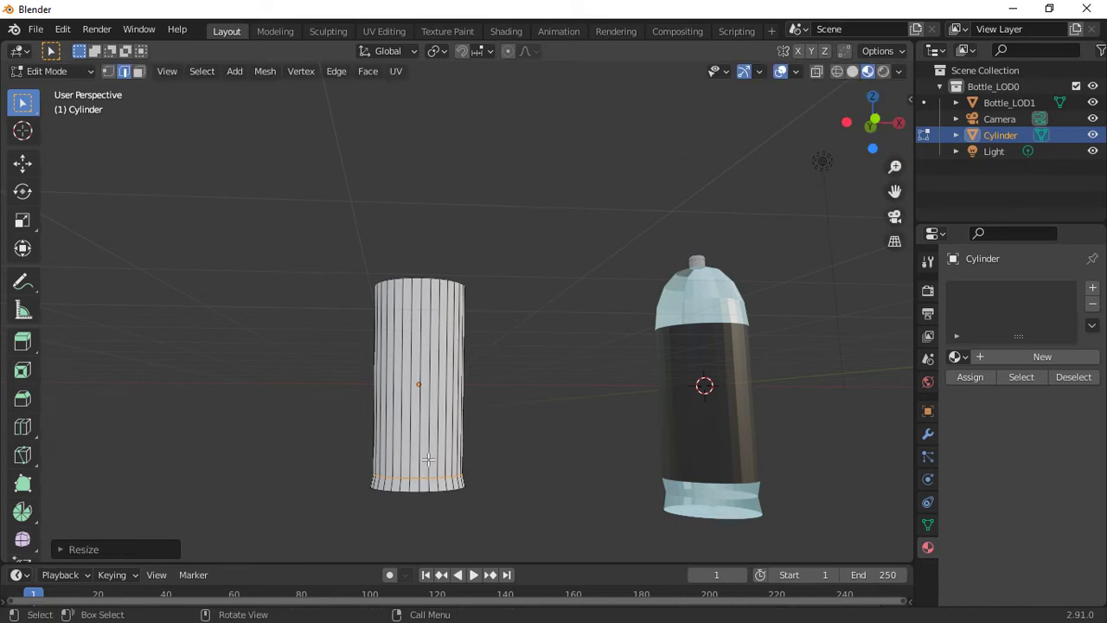
{"action": "key", "text": "ctrl+r"}
{"action": "scroll", "coordinate": [429, 438], "scroll_direction": "up", "scroll_amount": 2}
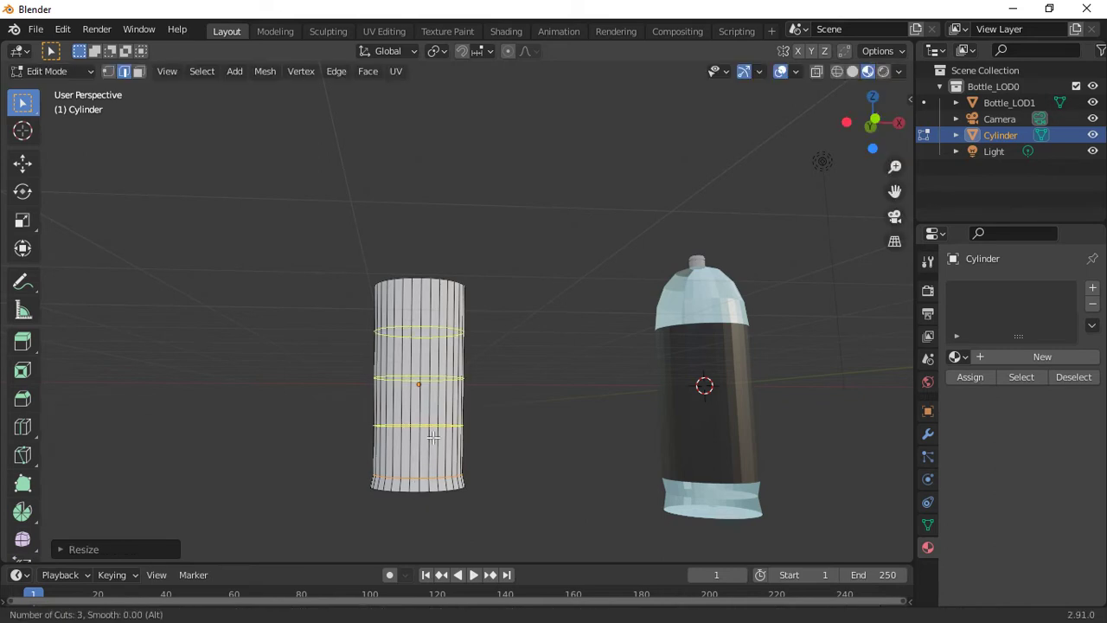
{"action": "right_click", "coordinate": [429, 438]}
- Add a second loop cut just above the narrowed base loop and scale it to about 1.06
{"action": "scroll", "coordinate": [485, 467], "scroll_direction": "up", "scroll_amount": 1}
{"action": "scroll", "coordinate": [514, 487], "scroll_direction": "up", "scroll_amount": 2}
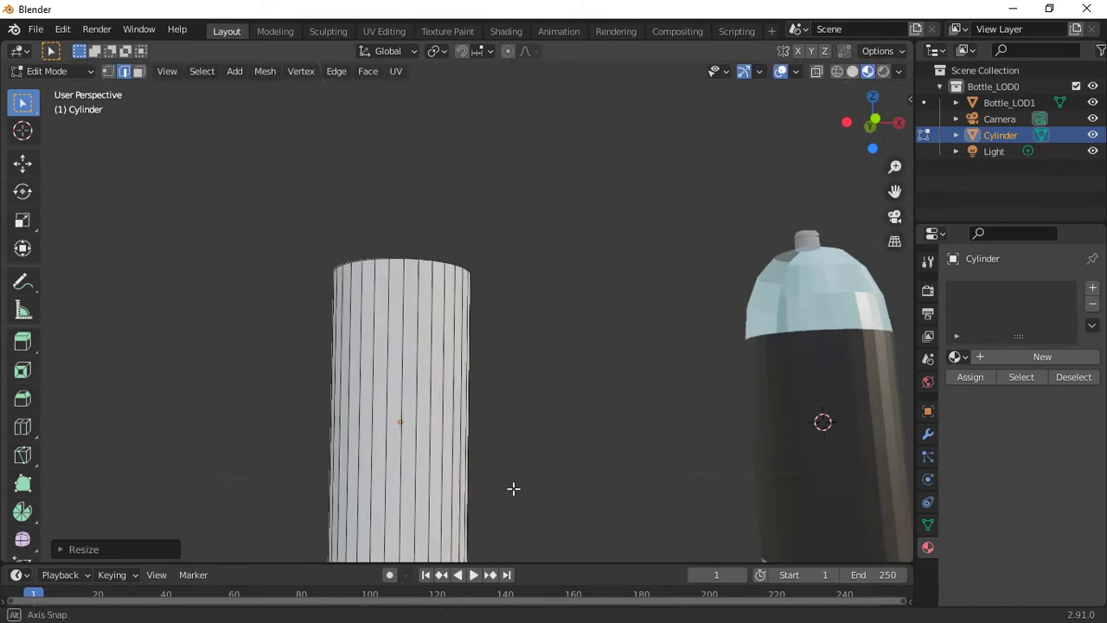
{"action": "middle_click_drag", "start_coordinate": [514, 487], "coordinate": [471, 450]}
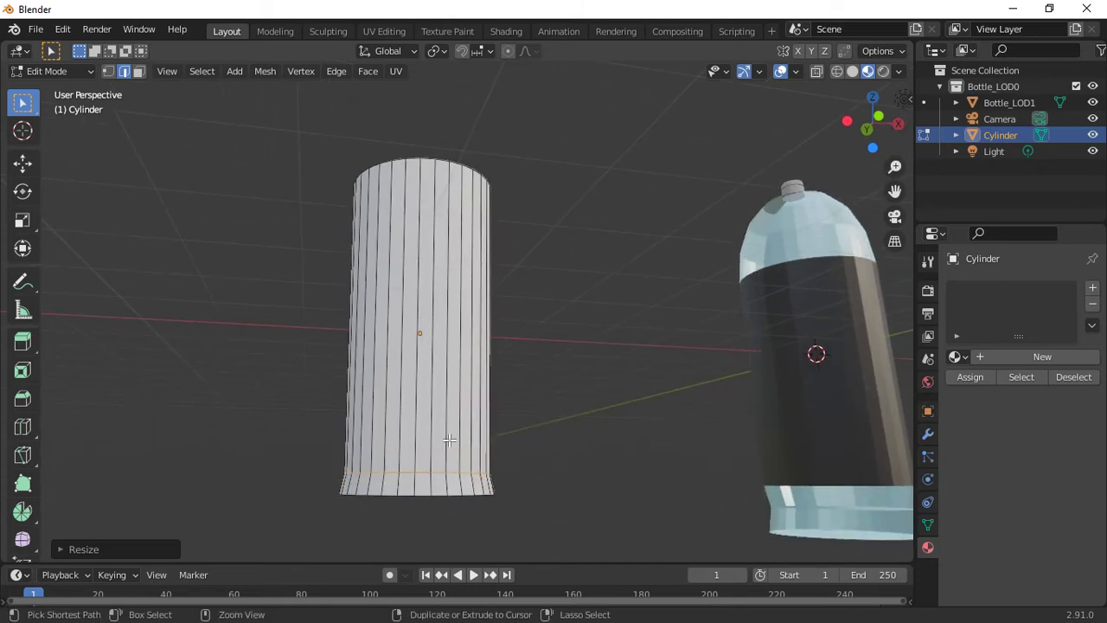
{"action": "key", "text": "ctrl+r"}
{"action": "left_click", "coordinate": [436, 374]}
{"action": "left_click_drag", "start_coordinate": [436, 373], "coordinate": [419, 510]}
{"action": "key", "text": "s"}
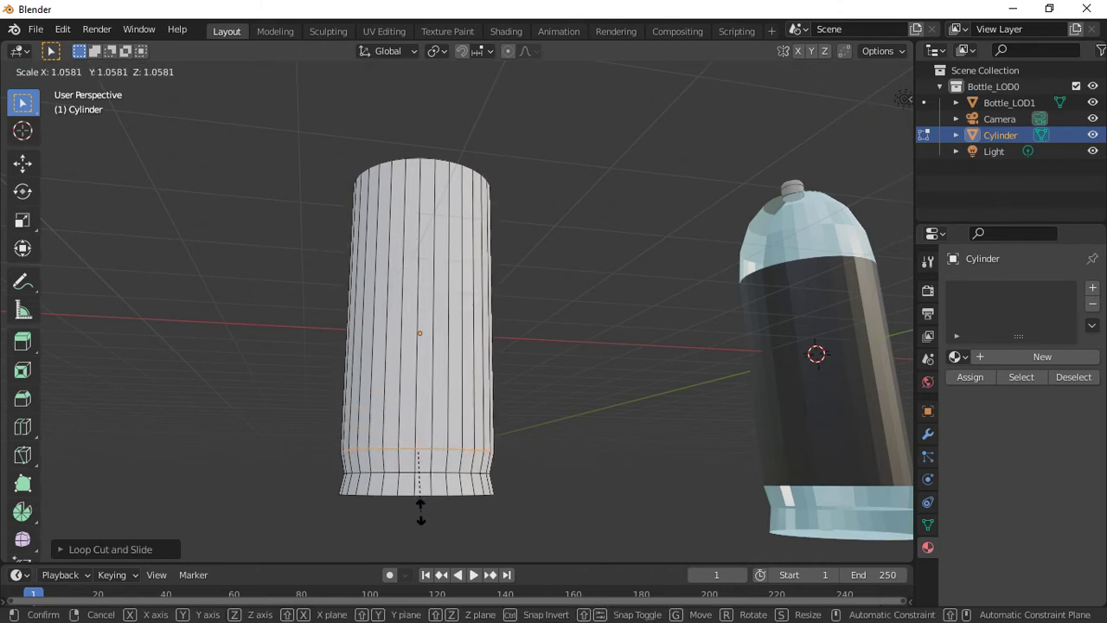
{"action": "left_click", "coordinate": [420, 511]}
{"action": "left_click", "coordinate": [602, 364]}
- Bevel the cylinder's top face into a dome, about 0.58 m wide with 5 segments
{"action": "middle_click_drag", "start_coordinate": [603, 364], "coordinate": [484, 320]}
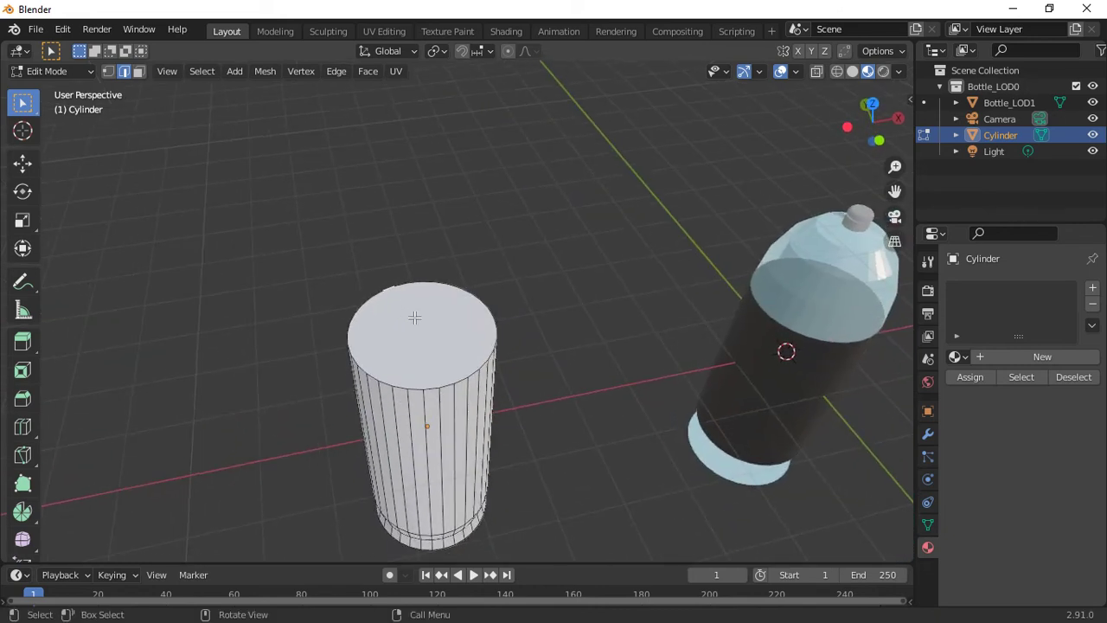
{"action": "key", "text": "3"}
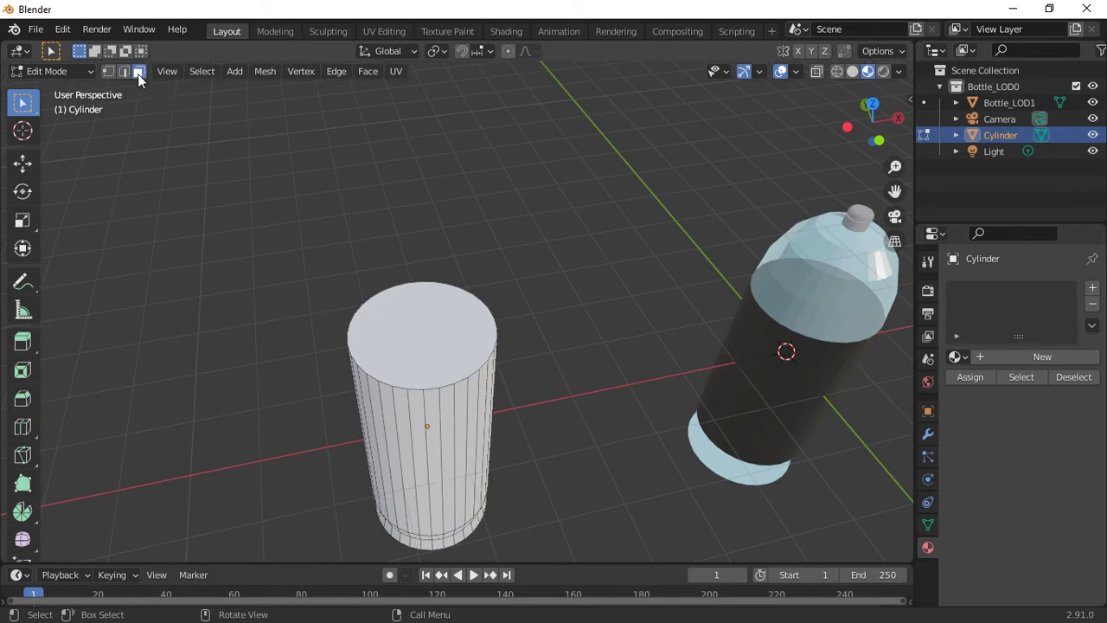
{"action": "left_click", "coordinate": [448, 342]}
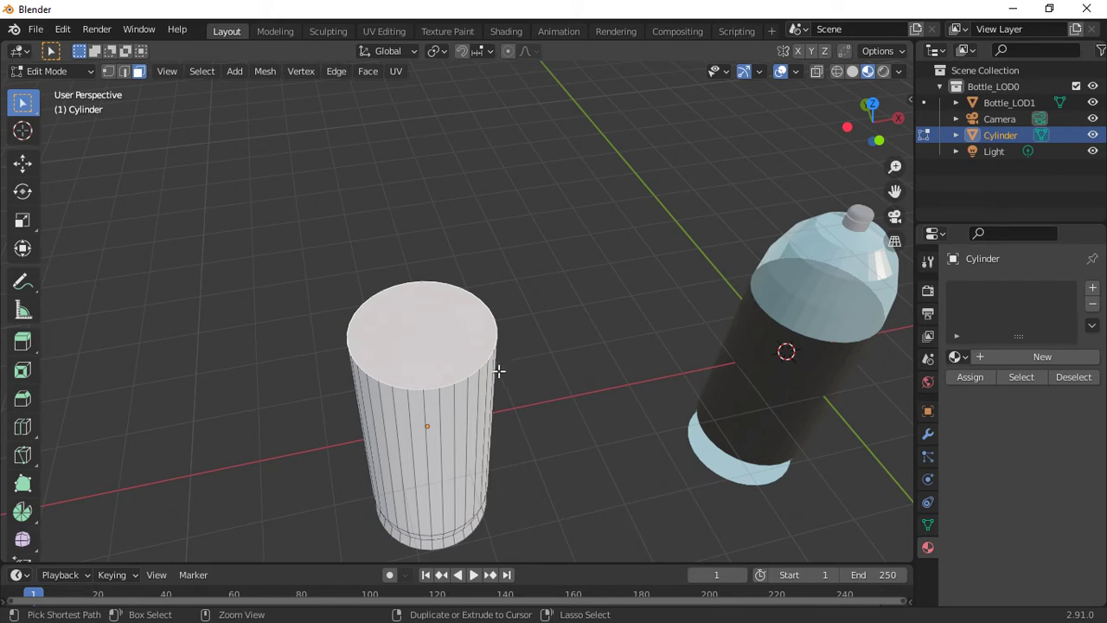
{"action": "key", "text": "ctrl+b"}
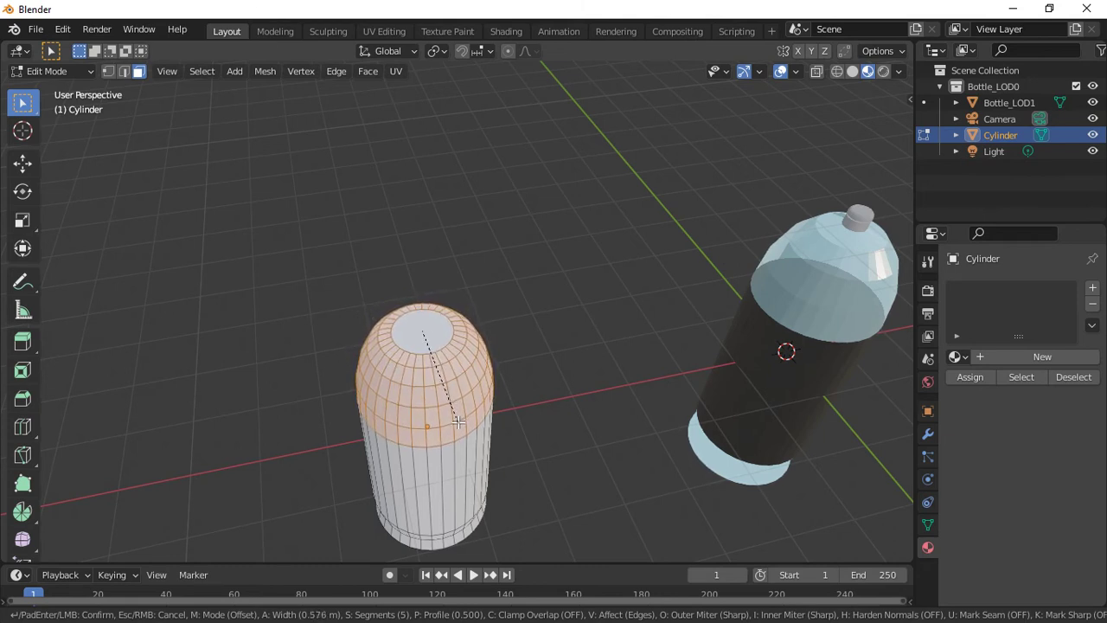
{"action": "left_click", "coordinate": [457, 420]}
- Scale the flat face on top of the dome to about 0.57 and undo the stray extrusion
{"action": "left_click", "coordinate": [436, 329]}
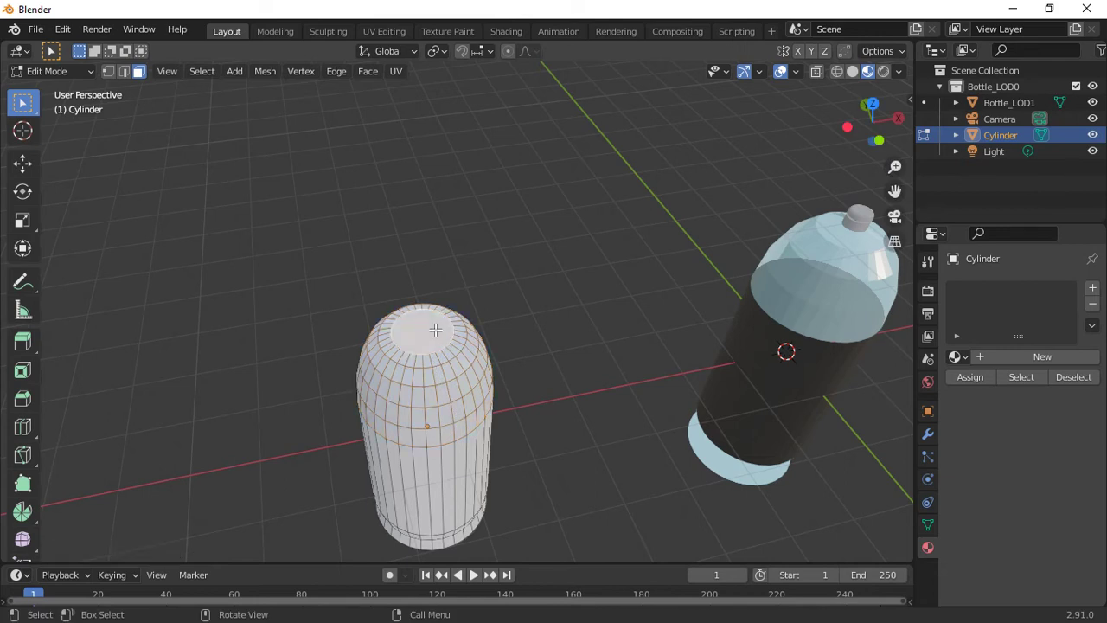
{"action": "key", "text": "s"}
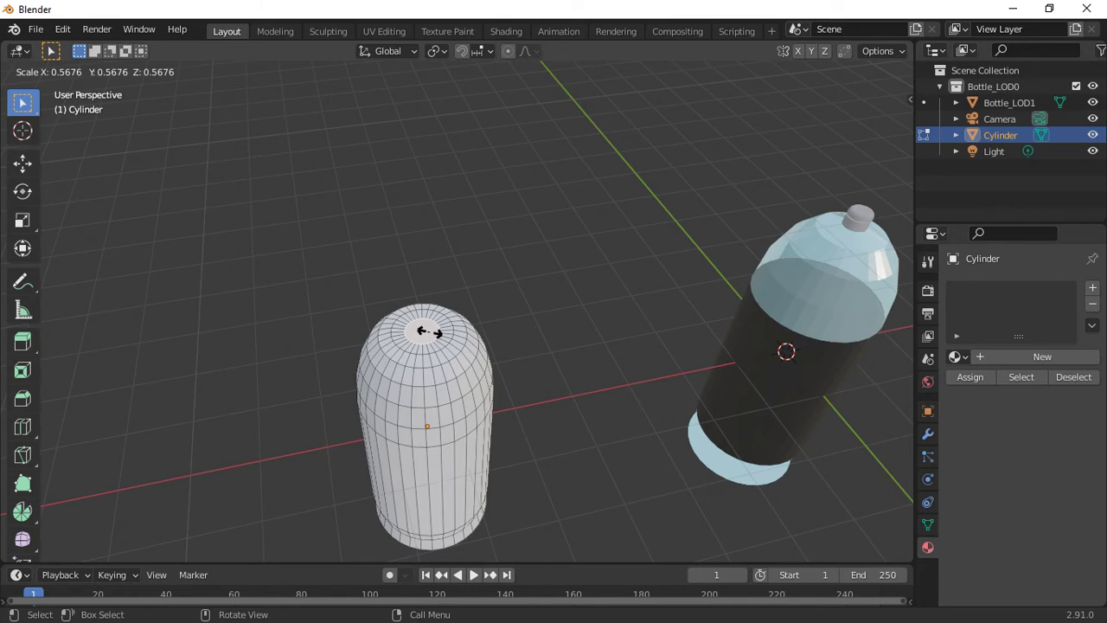
{"action": "left_click", "coordinate": [429, 332]}
{"action": "scroll", "coordinate": [480, 346], "scroll_direction": "up", "scroll_amount": 5}
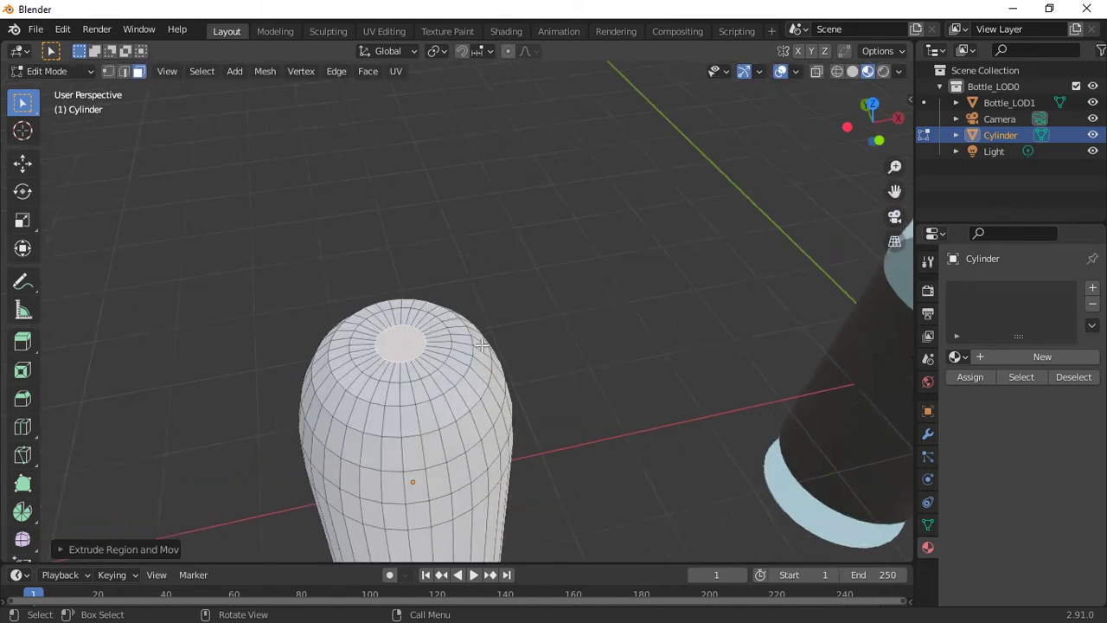
{"action": "key", "text": "ctrl+z"}
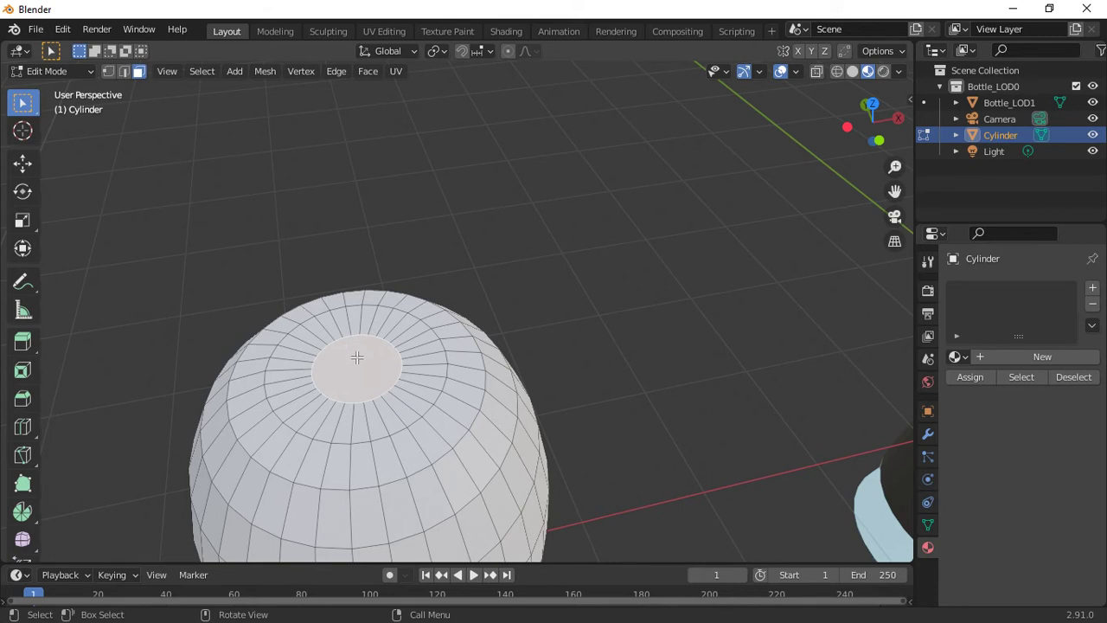
- Extrude the small top face upward about 0.21 m to form the bottle's neck
{"action": "key", "text": "e"}
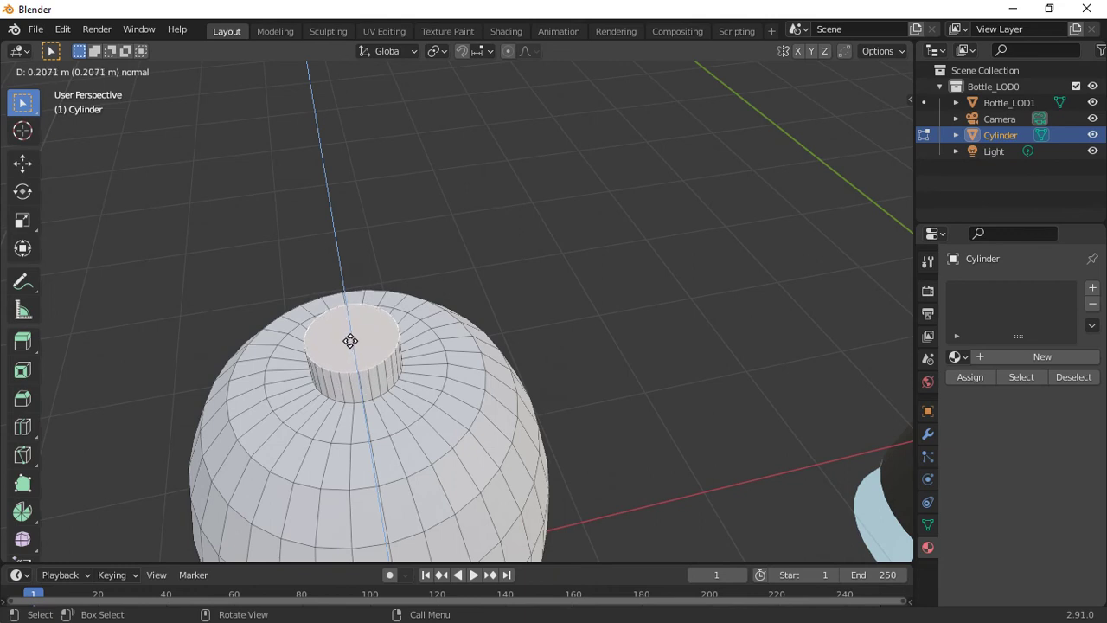
{"action": "left_click", "coordinate": [351, 339]}
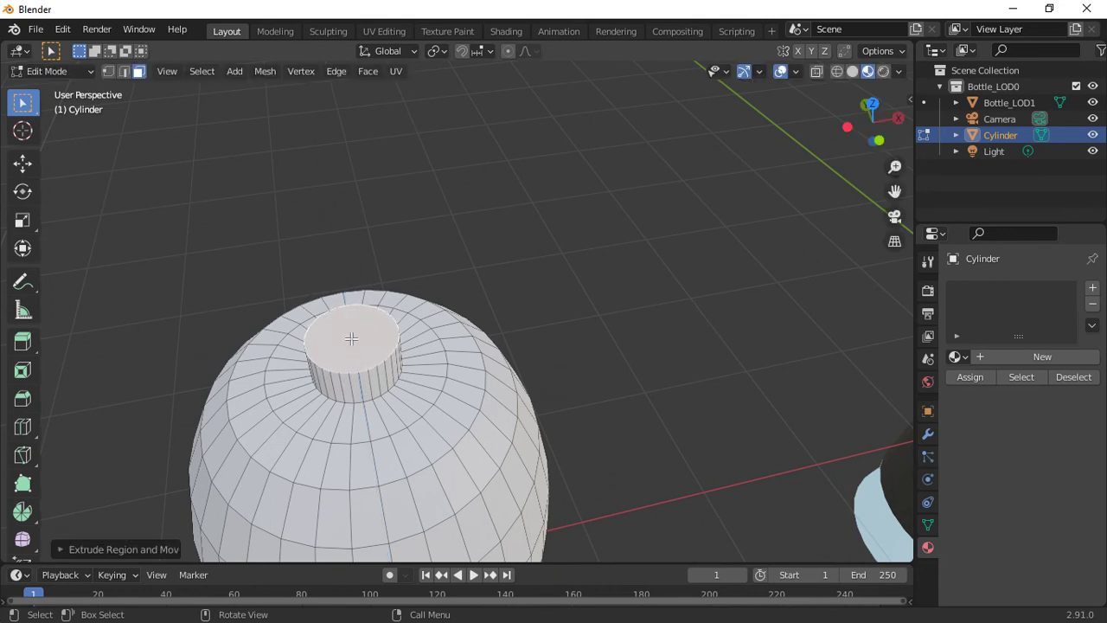
{"action": "key", "text": "e"}
{"action": "key", "text": "s"}
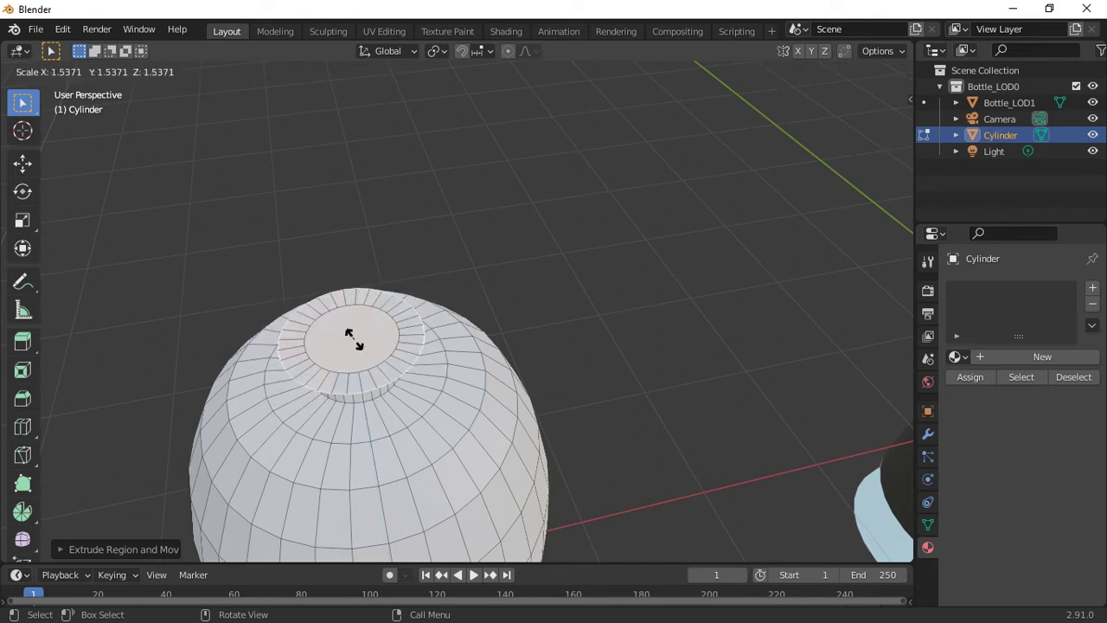
{"action": "left_click", "coordinate": [355, 337]}
{"action": "key", "text": "e"}
{"action": "key", "text": "s"}
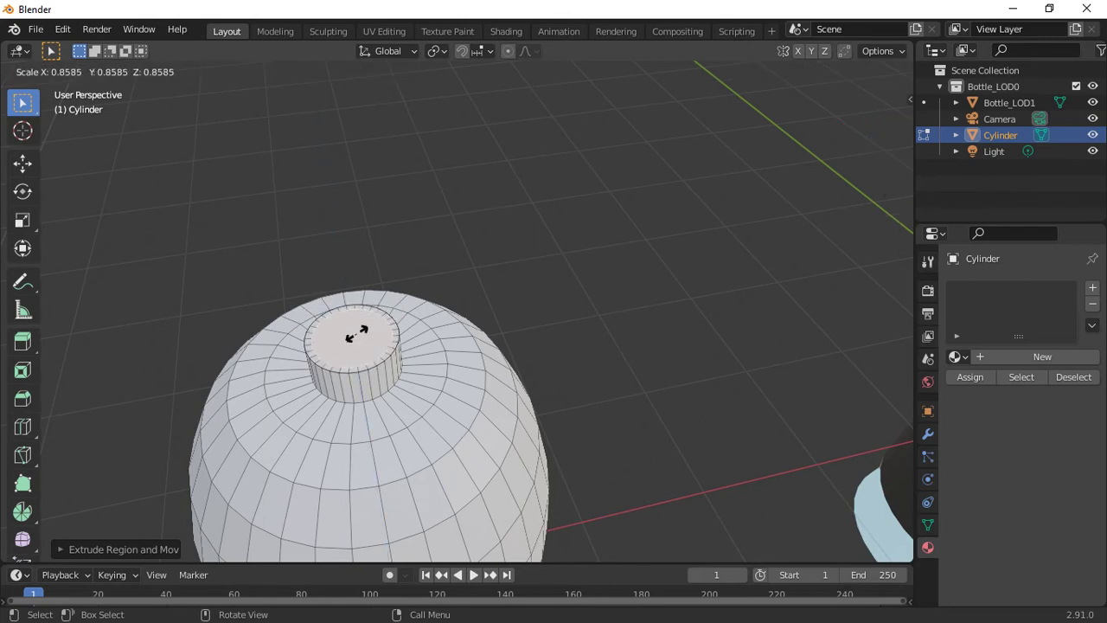
{"action": "left_click", "coordinate": [355, 336]}
{"action": "right_click", "coordinate": [354, 334]}
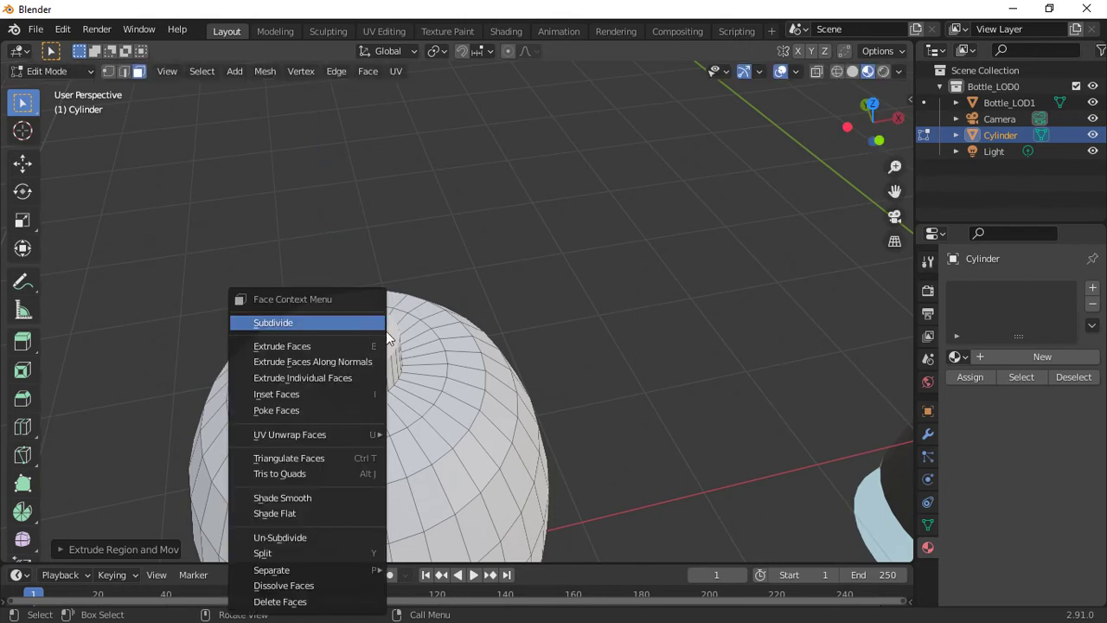
- Extrude the neck's top face, scale it slightly inward and try raising it about 0.01 m
{"action": "key", "text": "e"}
{"action": "key", "text": "s"}
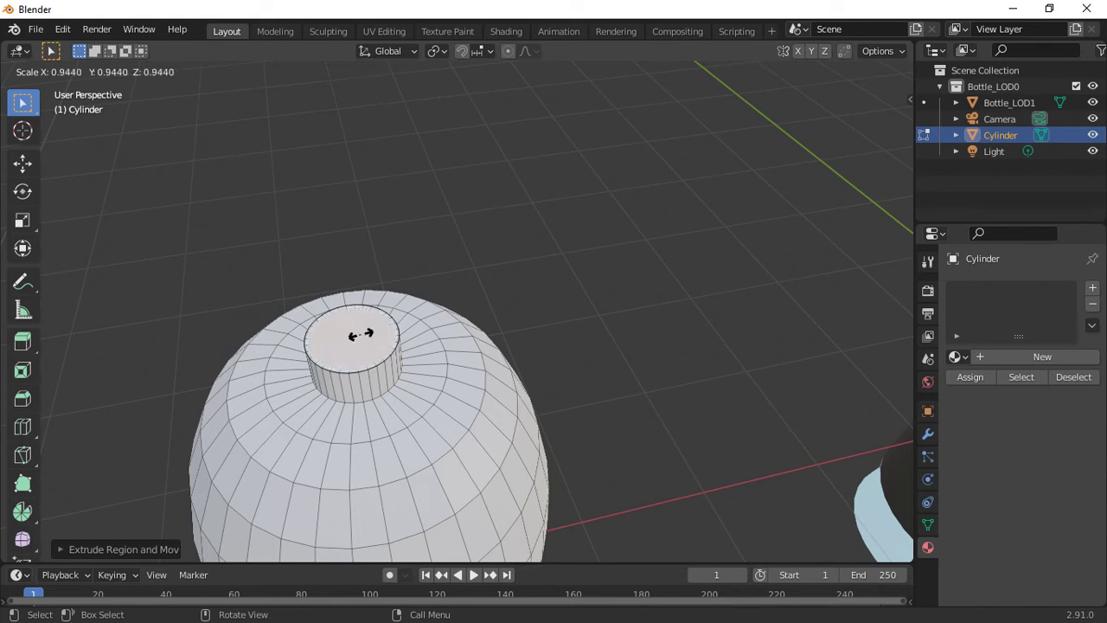
{"action": "left_click", "coordinate": [360, 335]}
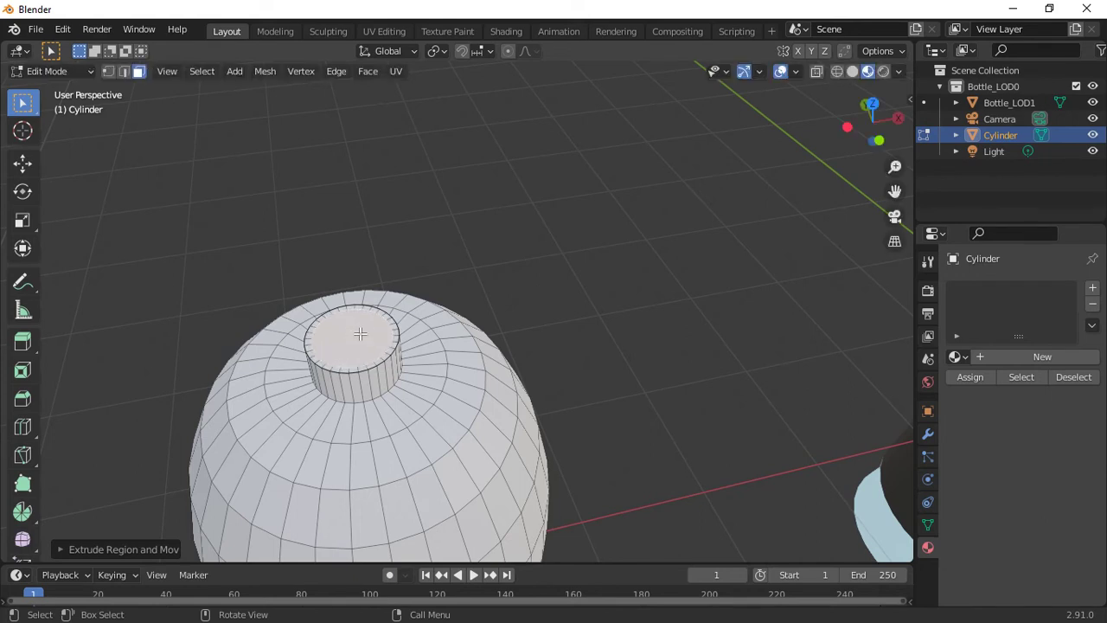
{"action": "key", "text": "e"}
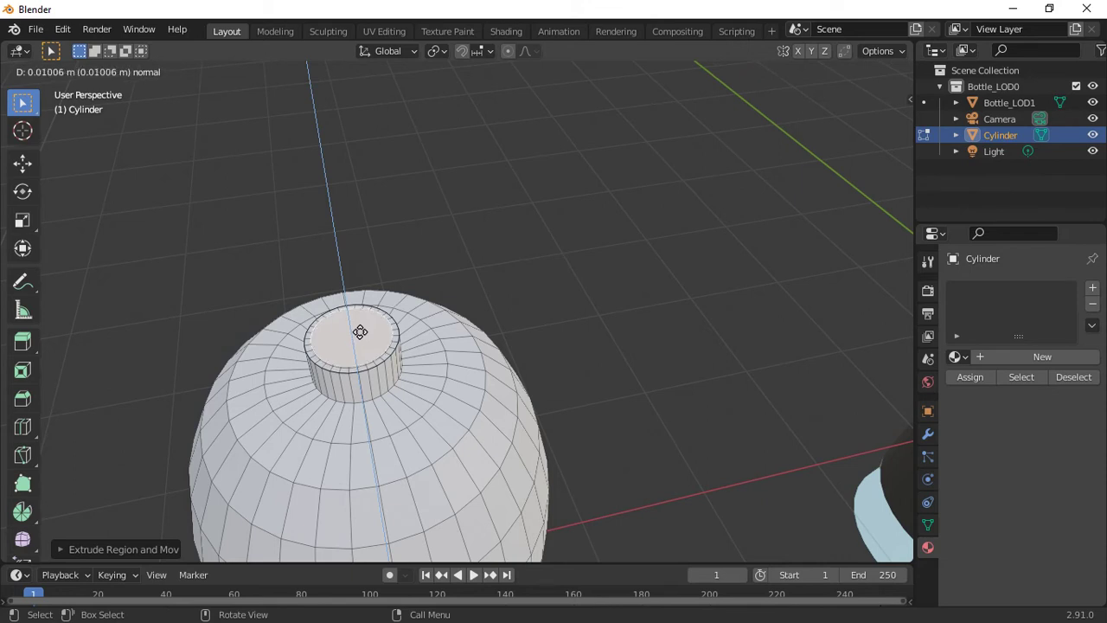
{"action": "left_click", "coordinate": [360, 333]}
{"action": "key", "text": "s"}
{"action": "left_click", "coordinate": [360, 332]}
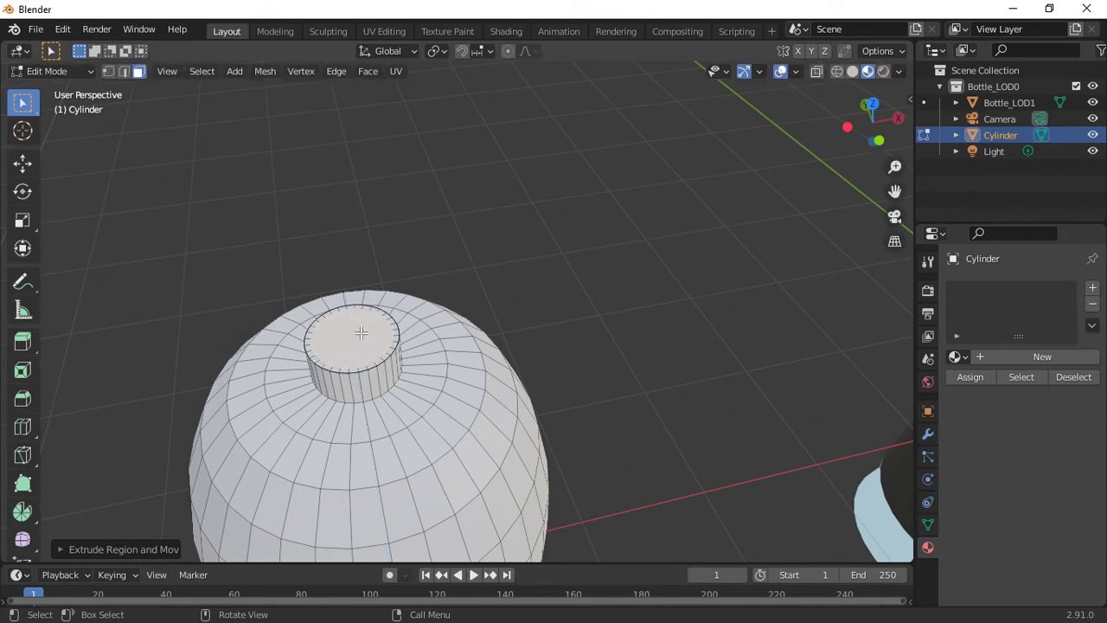
- Extrude the neck's inset top face upward about 0.016 m and scale it to about 1.14
{"action": "key", "text": "e"}
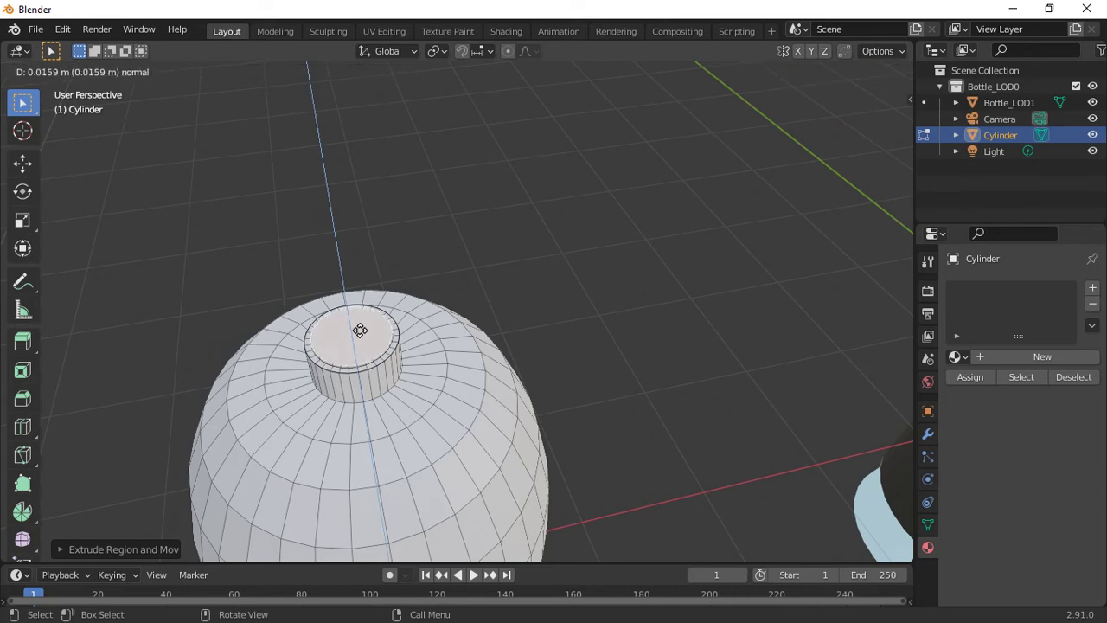
{"action": "left_click", "coordinate": [360, 330]}
{"action": "key", "text": "s"}
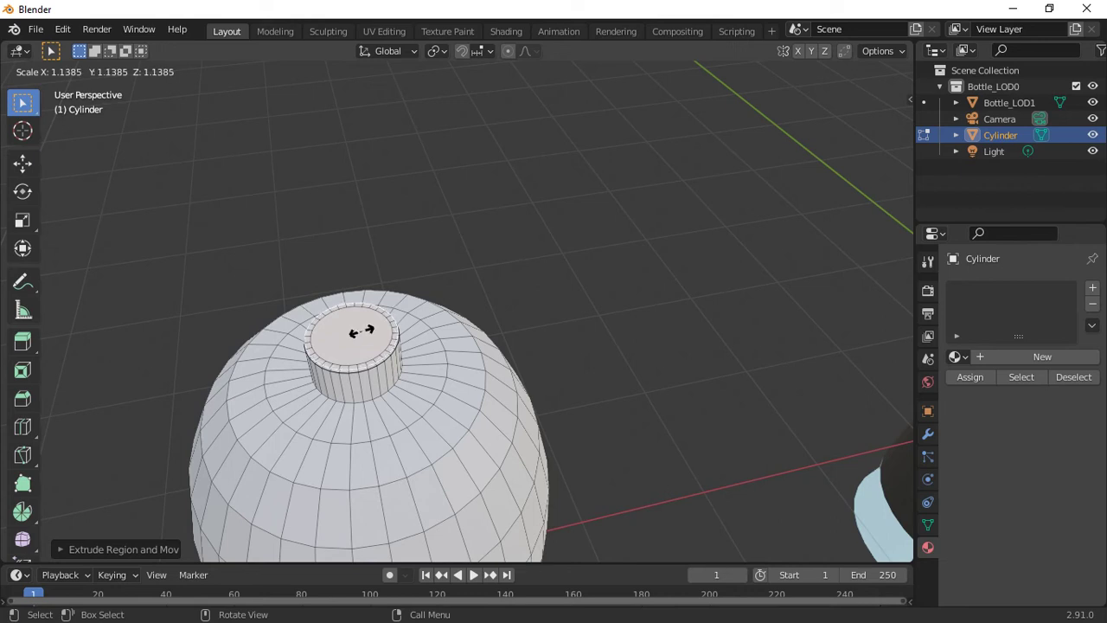
{"action": "left_click", "coordinate": [361, 331]}
- Extrude the enlarged neck face upward about 0.145 m as a cap and bevel its top about 0.037 m wide with 4 segments
{"action": "key", "text": "e"}
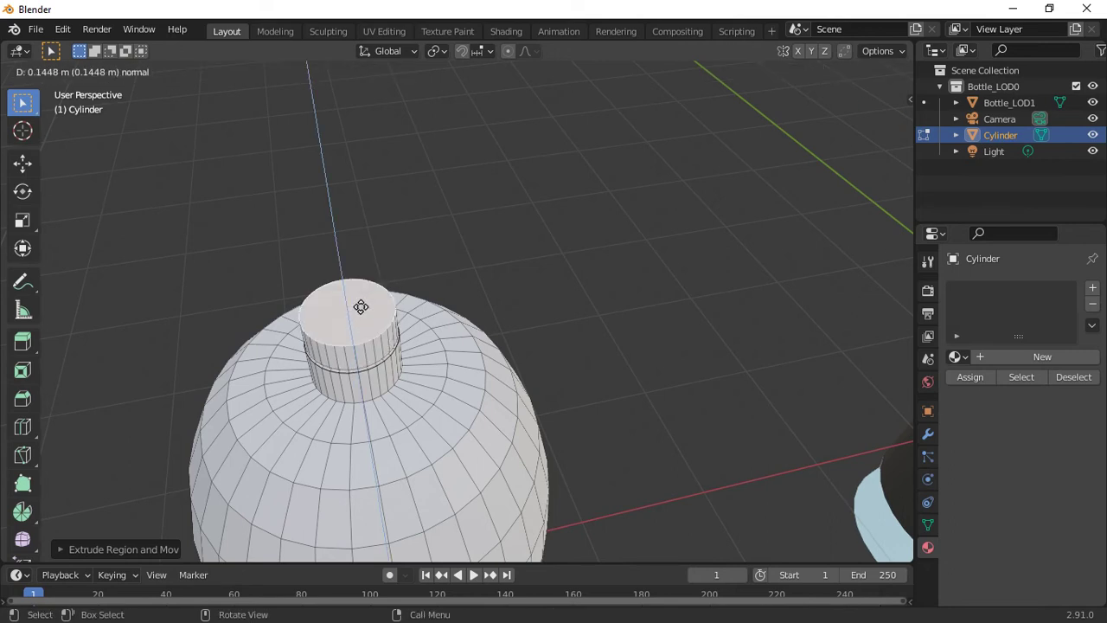
{"action": "left_click", "coordinate": [360, 306]}
{"action": "key", "text": "ctrl+b"}
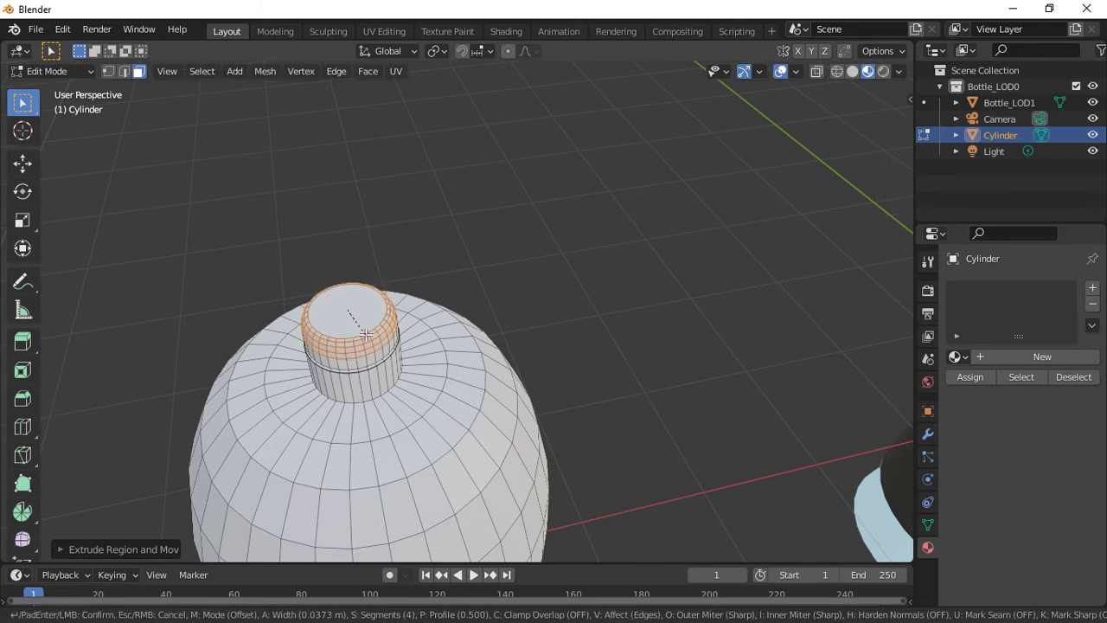
{"action": "left_click", "coordinate": [366, 334]}
{"action": "middle_click_drag", "start_coordinate": [588, 383], "coordinate": [602, 353]}
{"action": "mouse_move", "coordinate": [593, 392]}
{"action": "middle_mouse_down"}
{"action": "mouse_move", "coordinate": [571, 403]}
{"action": "mouse_move", "coordinate": [588, 403]}
{"action": "mouse_move", "coordinate": [510, 408]}
{"action": "mouse_move", "coordinate": [588, 425]}
{"action": "mouse_move", "coordinate": [648, 378]}
{"action": "mouse_move", "coordinate": [608, 406]}
{"action": "middle_mouse_up"}
{"action": "middle_click_drag", "start_coordinate": [529, 436], "coordinate": [492, 413]}
{"action": "scroll", "coordinate": [493, 412], "scroll_direction": "up", "scroll_amount": 3}
{"action": "scroll", "coordinate": [493, 412], "scroll_direction": "down", "scroll_amount": 2}
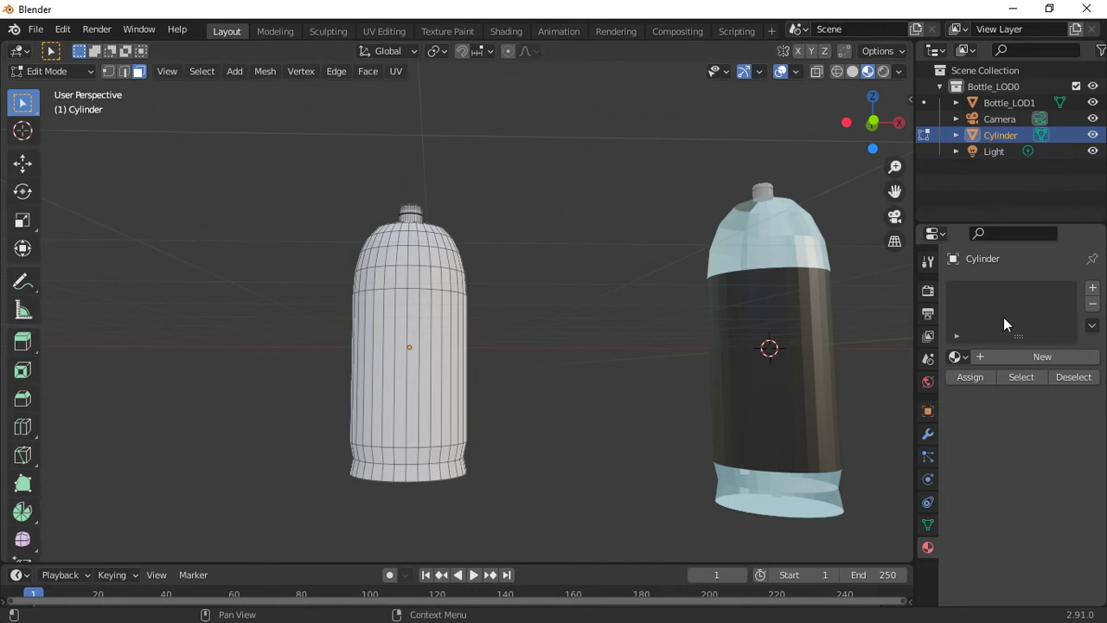
- Add a new material to the cylinder, turn off Use Nodes and set a blue base color of about H 0.640, S 1.000, V 0.906
{"action": "left_click", "coordinate": [1093, 287]}
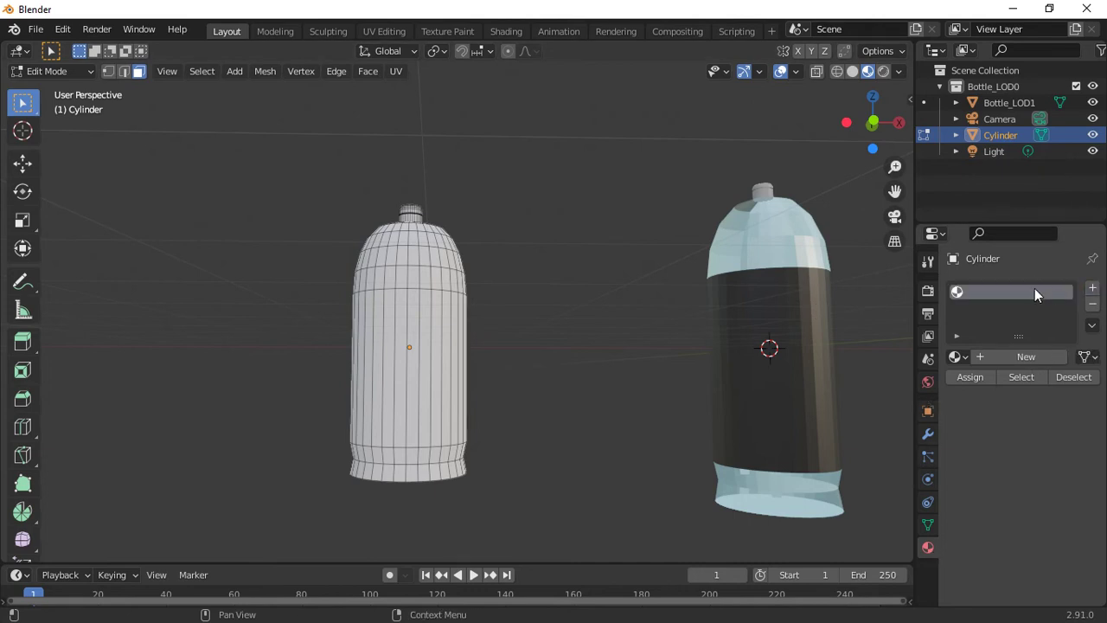
{"action": "left_click", "coordinate": [986, 357]}
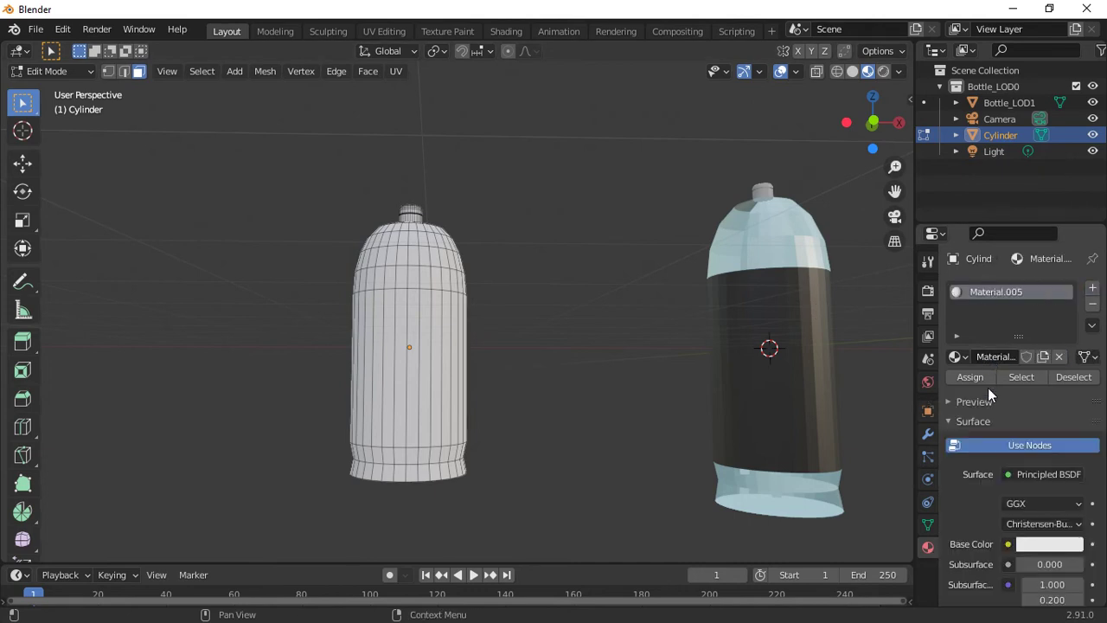
{"action": "left_click", "coordinate": [1035, 446]}
{"action": "left_click", "coordinate": [1024, 475]}
{"action": "left_click", "coordinate": [1020, 290]}
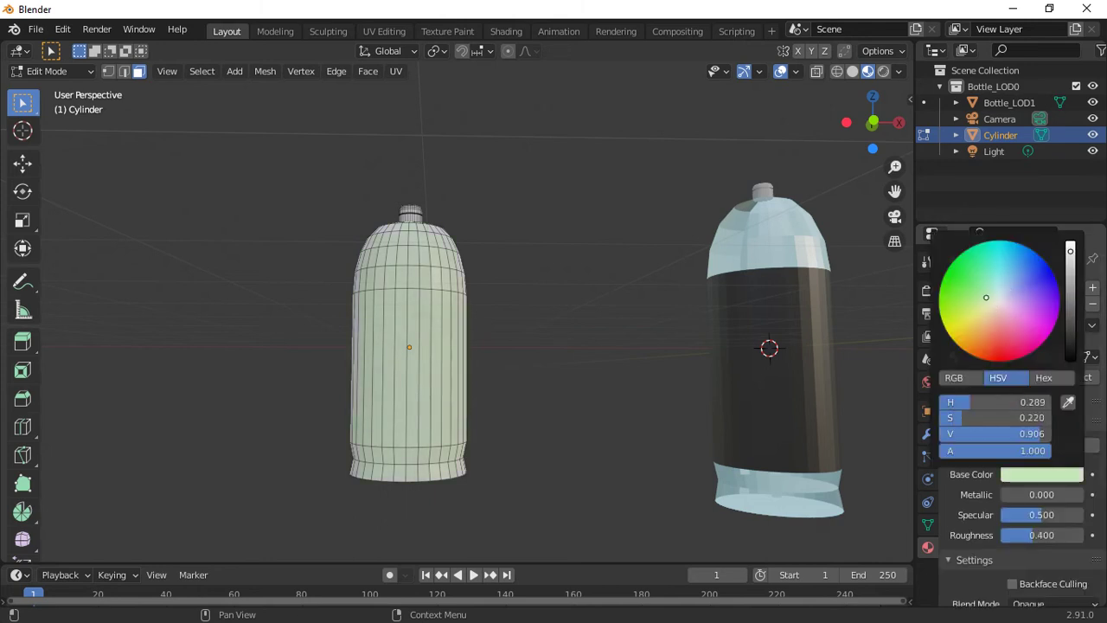
{"action": "left_click_drag", "start_coordinate": [1020, 290], "coordinate": [1044, 261]}
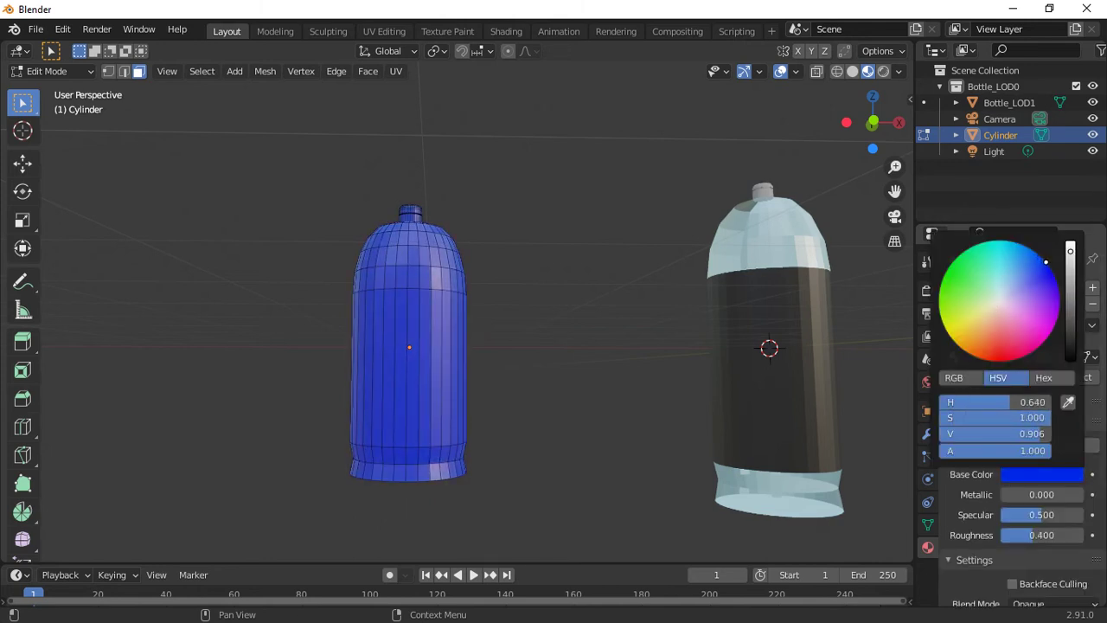
{"action": "scroll", "coordinate": [354, 366], "scroll_direction": "down", "scroll_amount": 3}
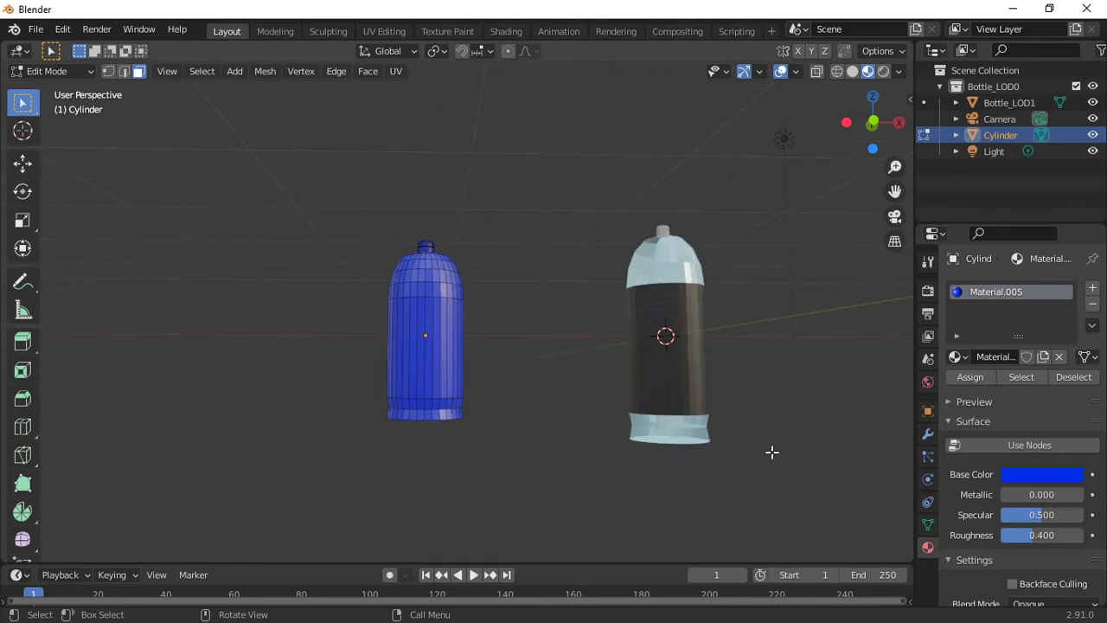
{"action": "middle_click_drag", "start_coordinate": [771, 451], "coordinate": [754, 410]}
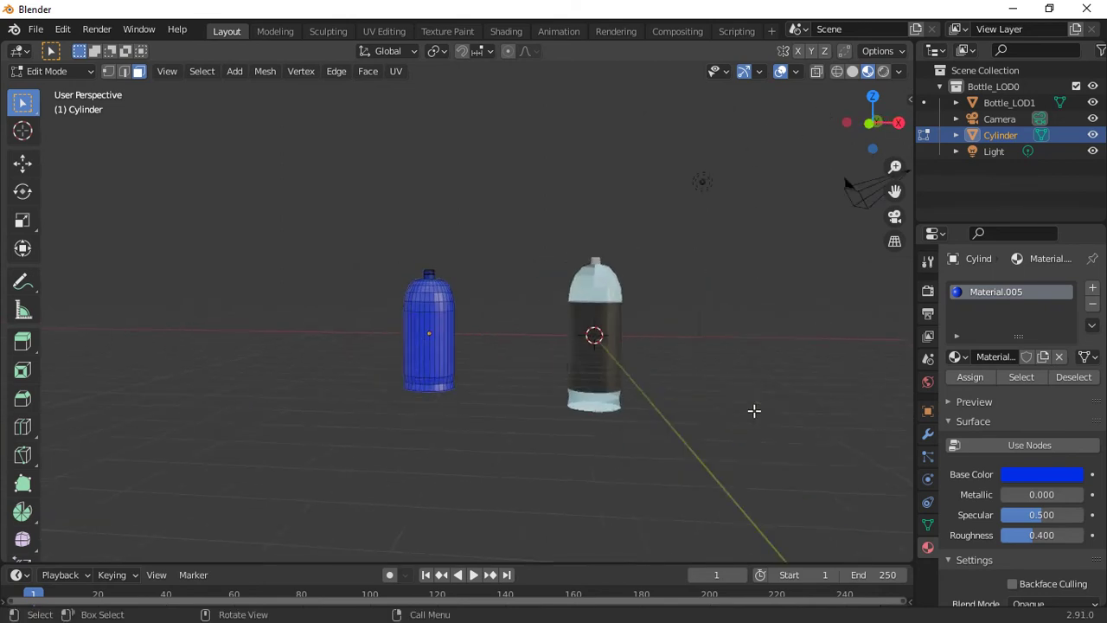
{"action": "scroll", "coordinate": [754, 411], "scroll_direction": "up", "scroll_amount": 1}
{"action": "left_click_drag", "start_coordinate": [498, 452], "coordinate": [371, 270]}
{"action": "left_click", "coordinate": [484, 437]}
{"action": "left_click_drag", "start_coordinate": [484, 438], "coordinate": [339, 205]}
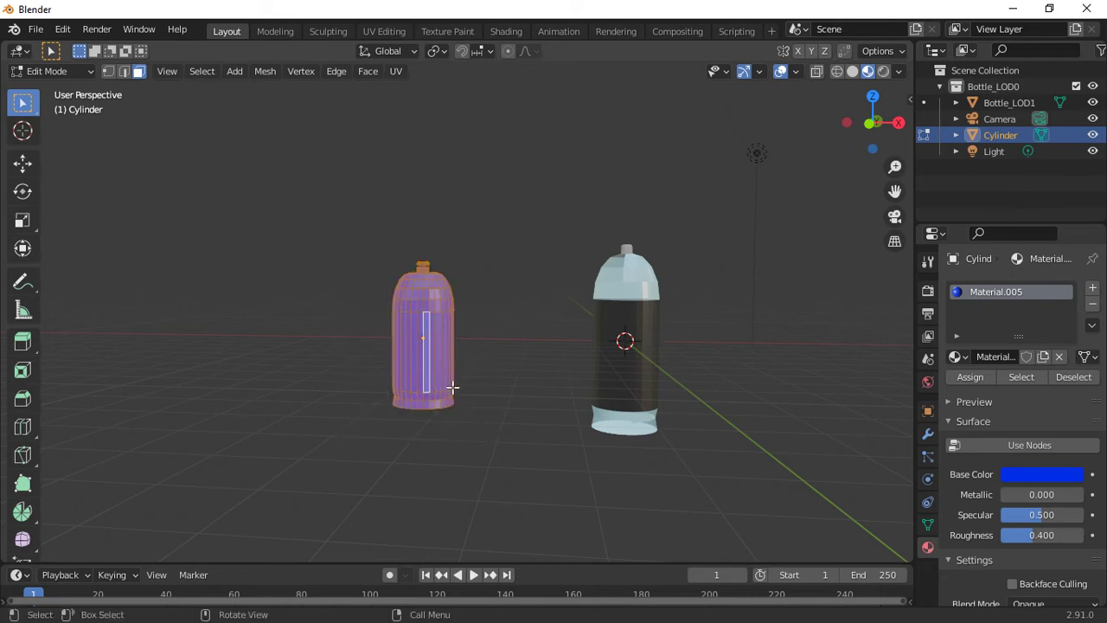
{"action": "key", "text": "x"}
{"action": "key", "text": "x"}
{"action": "key", "text": "Escape"}
{"action": "key", "text": "alt+a"}
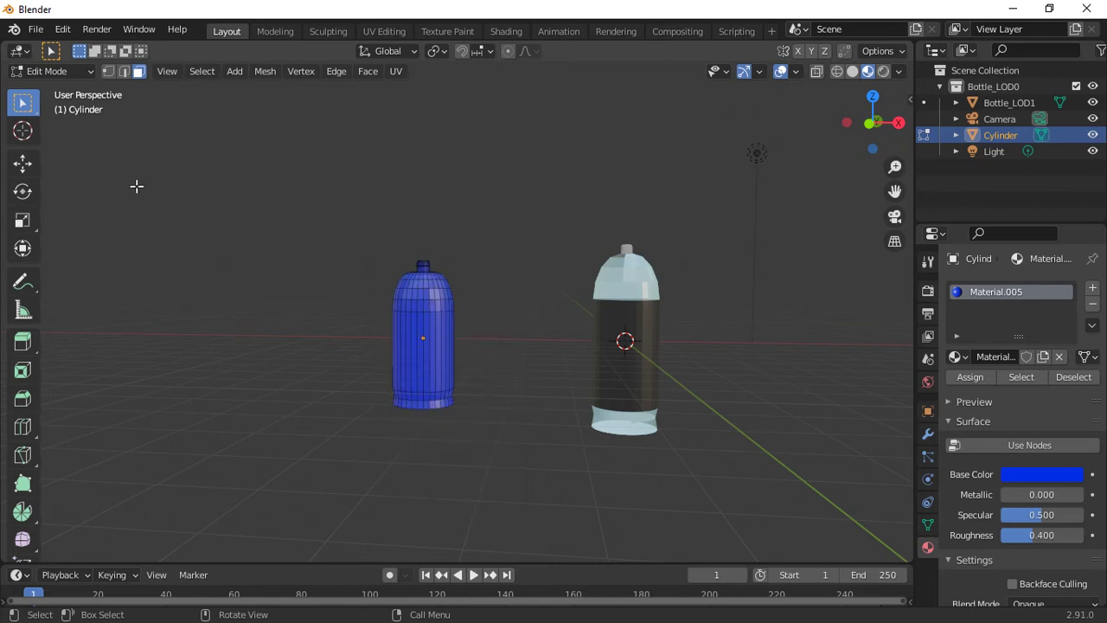
- Switch to Object Mode and delete the blue cylinder bottle, leaving only the reference bottle
{"action": "key", "text": "Tab"}
{"action": "key", "text": "x"}
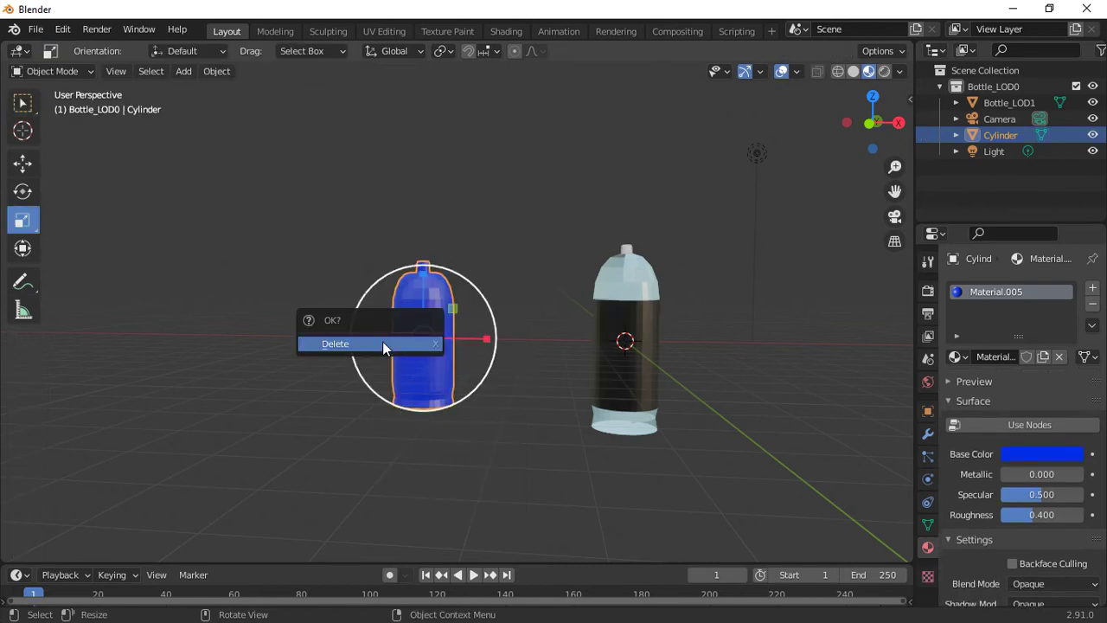
{"action": "left_click", "coordinate": [382, 343]}
{"action": "middle_click_drag", "start_coordinate": [711, 407], "coordinate": [610, 446]}
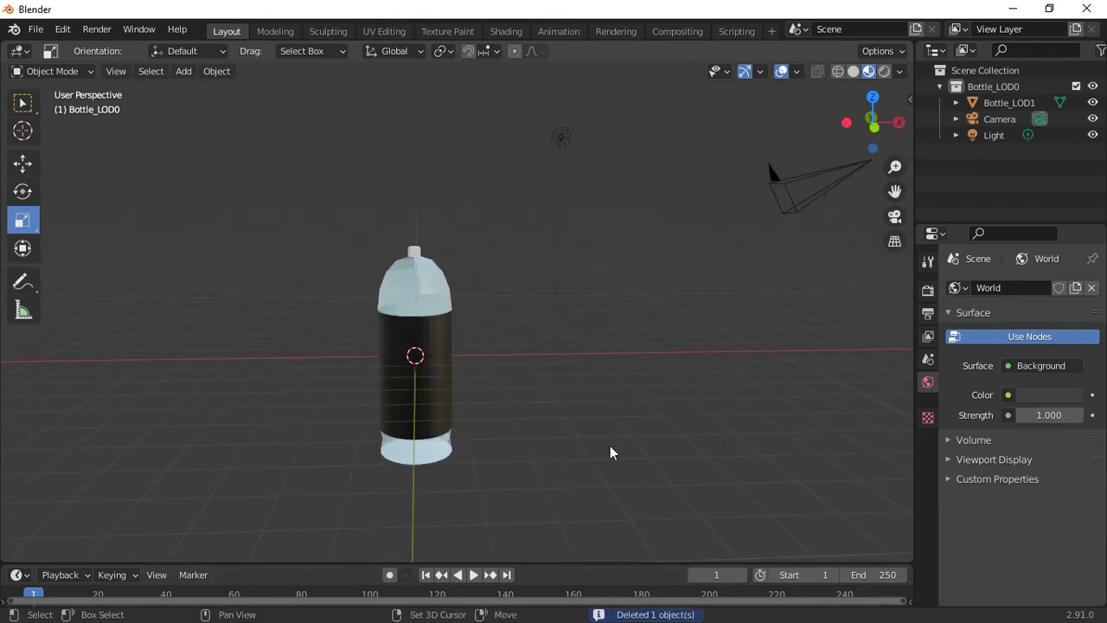
- Rename the reference bottle object Bottle_LOD1 as Bottle_LOD0
{"action": "left_click", "coordinate": [992, 88]}
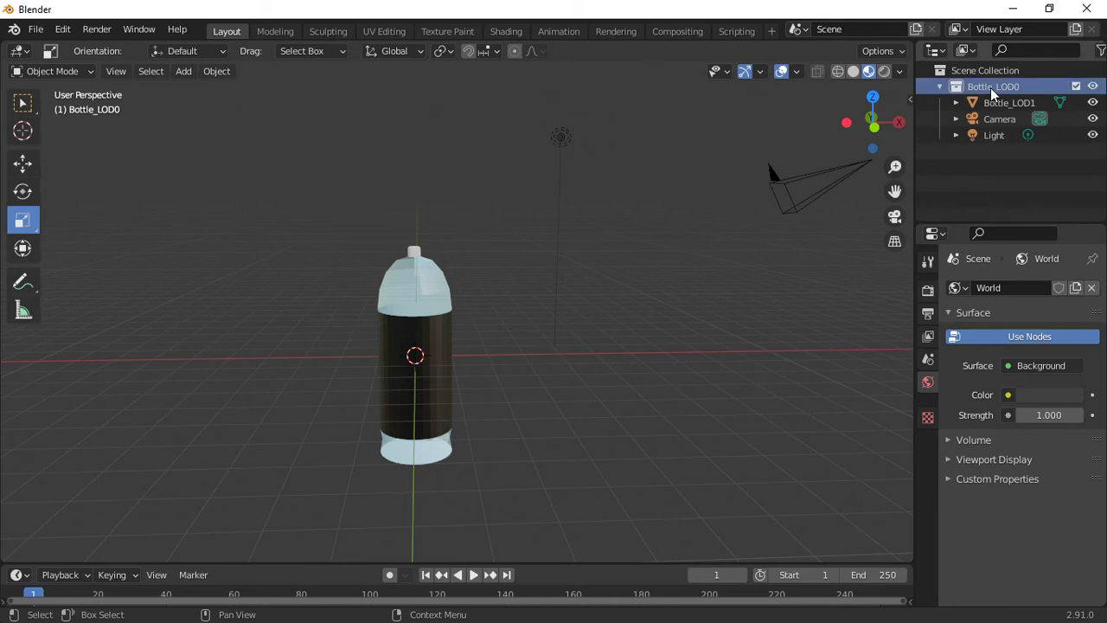
{"action": "left_click", "coordinate": [412, 322]}
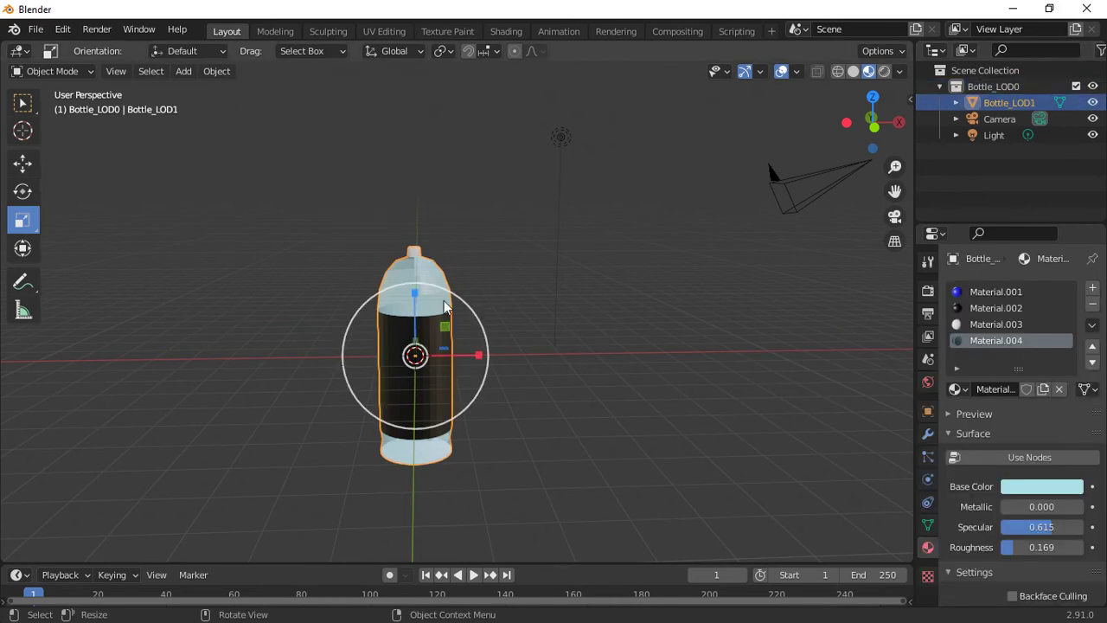
{"action": "left_click", "coordinate": [998, 120]}
{"action": "left_click", "coordinate": [1012, 103]}
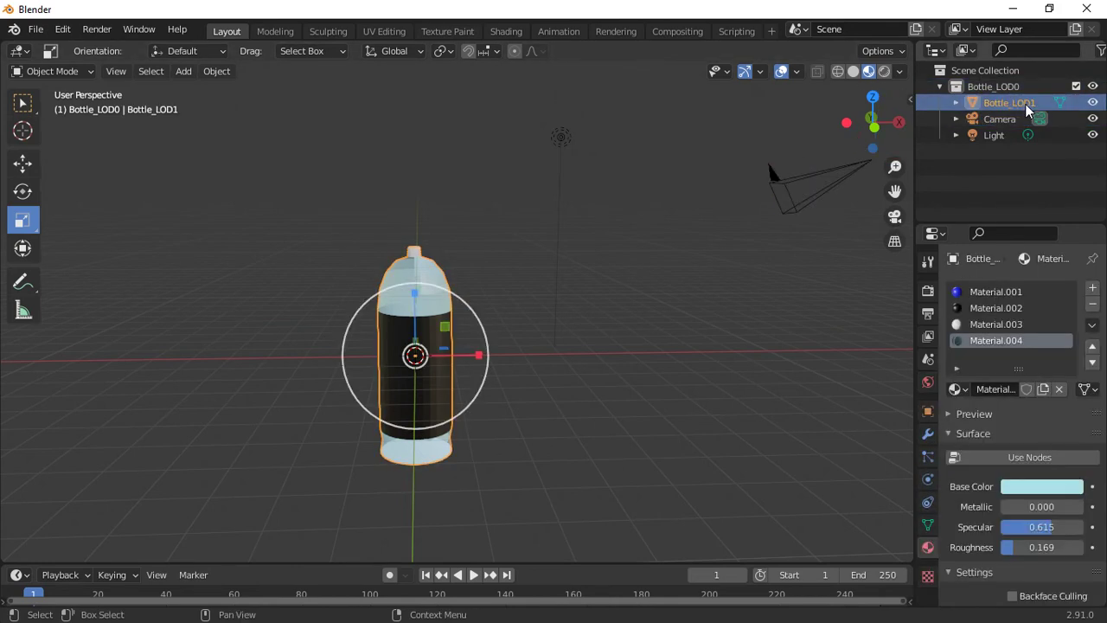
{"action": "double_click", "coordinate": [1034, 101]}
{"action": "key", "text": "Return"}
- Duplicate the Bottle_LOD0 collection, including its bottle, camera and light, to make three copies, and keep the collections collapsed
{"action": "left_click", "coordinate": [940, 87]}
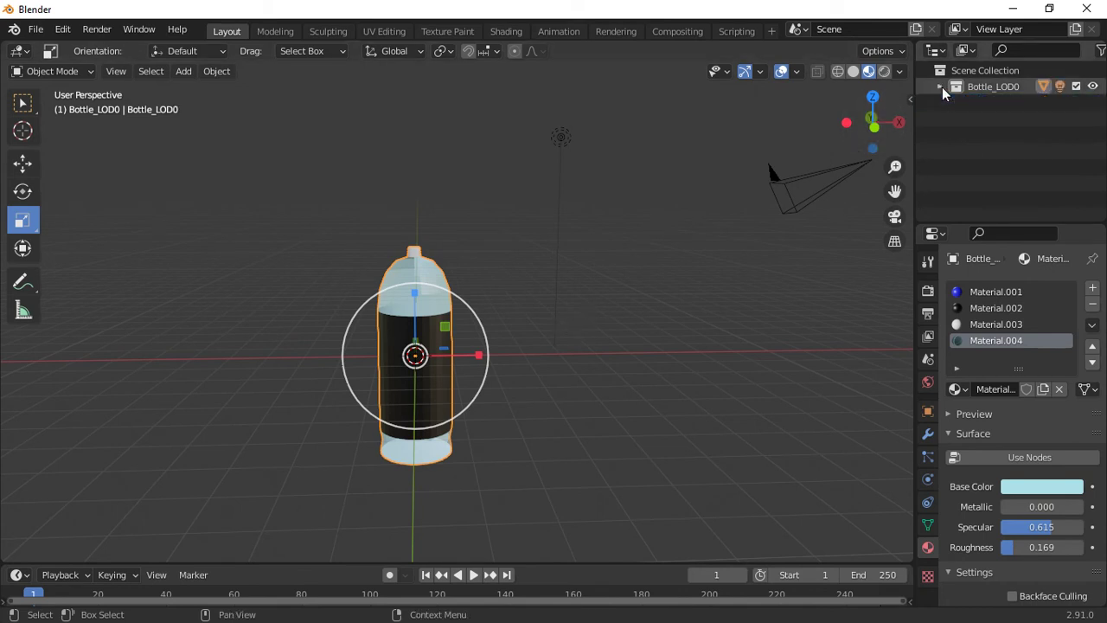
{"action": "left_click", "coordinate": [980, 87]}
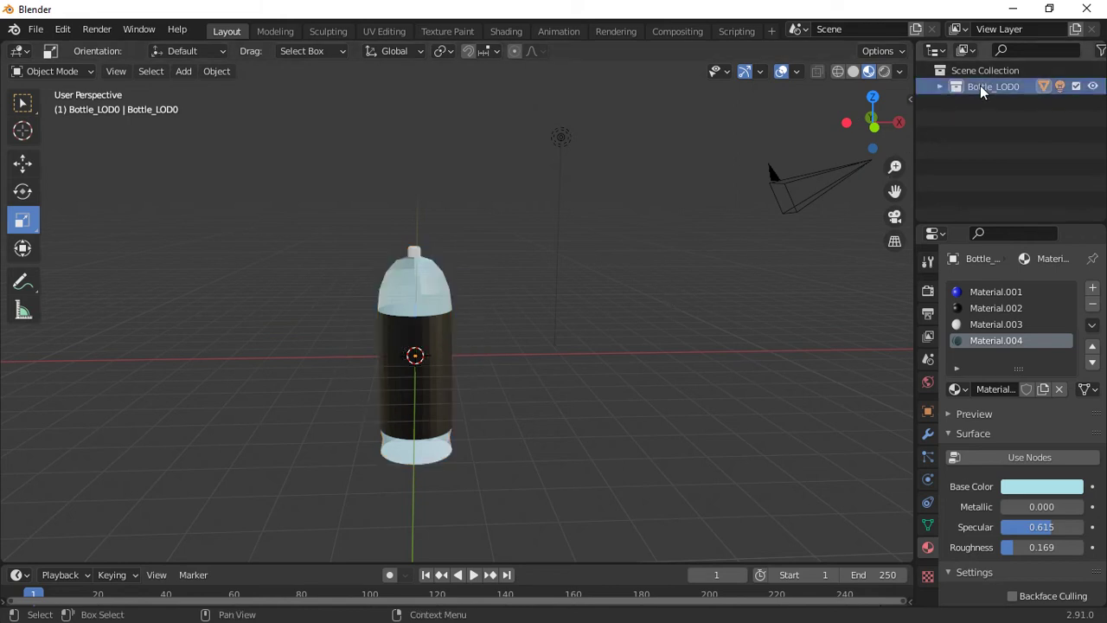
{"action": "right_click", "coordinate": [980, 85]}
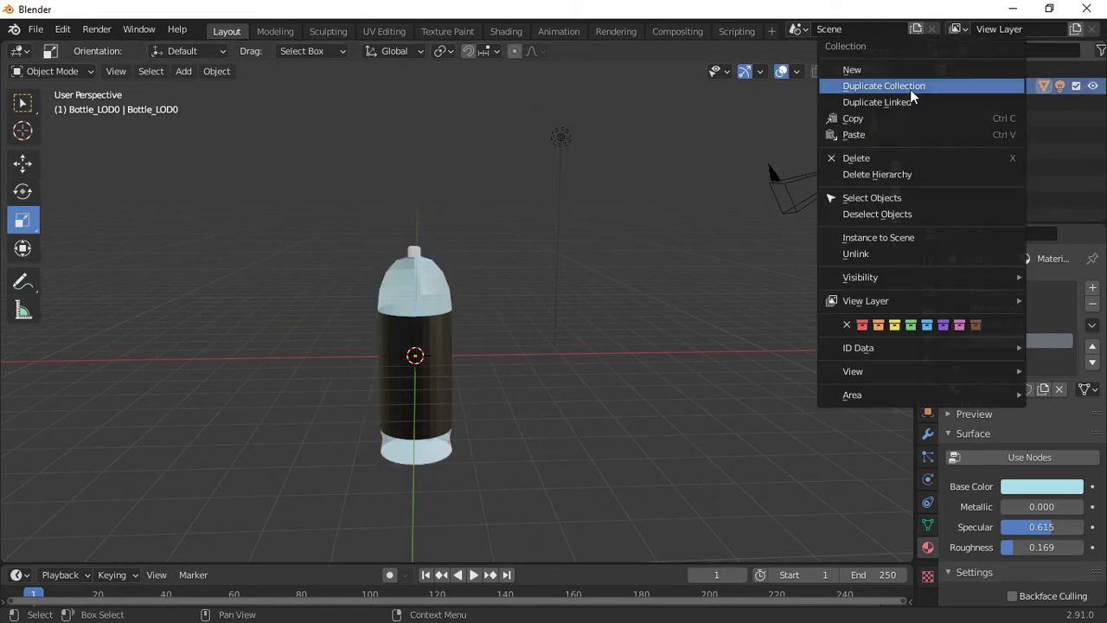
{"action": "left_click", "coordinate": [910, 89]}
{"action": "right_click", "coordinate": [979, 104]}
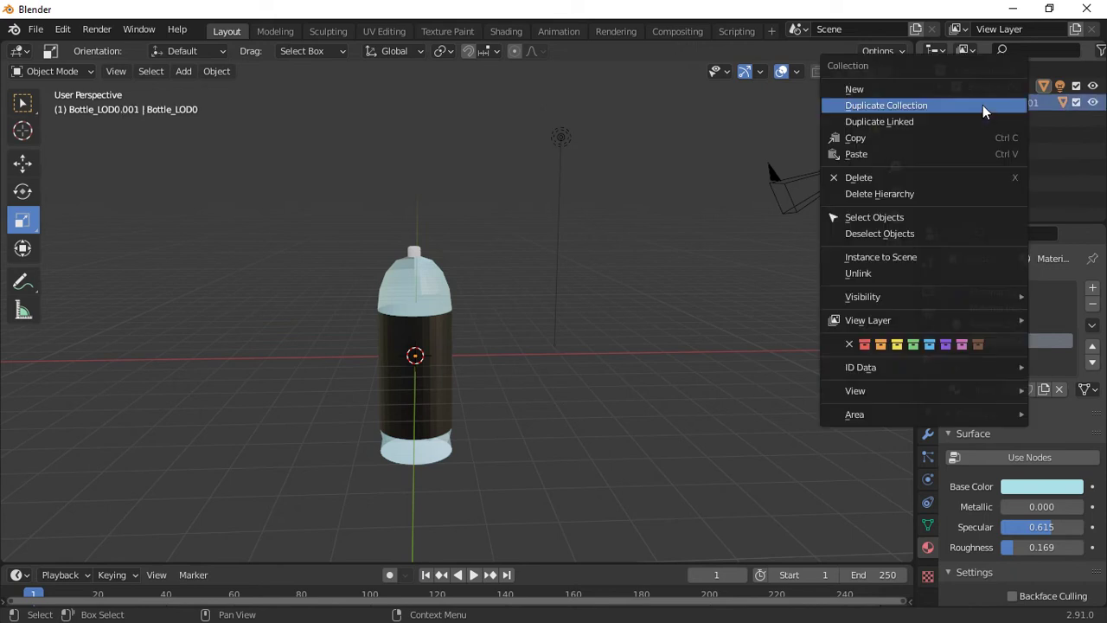
{"action": "left_click", "coordinate": [959, 108]}
{"action": "right_click", "coordinate": [986, 120]}
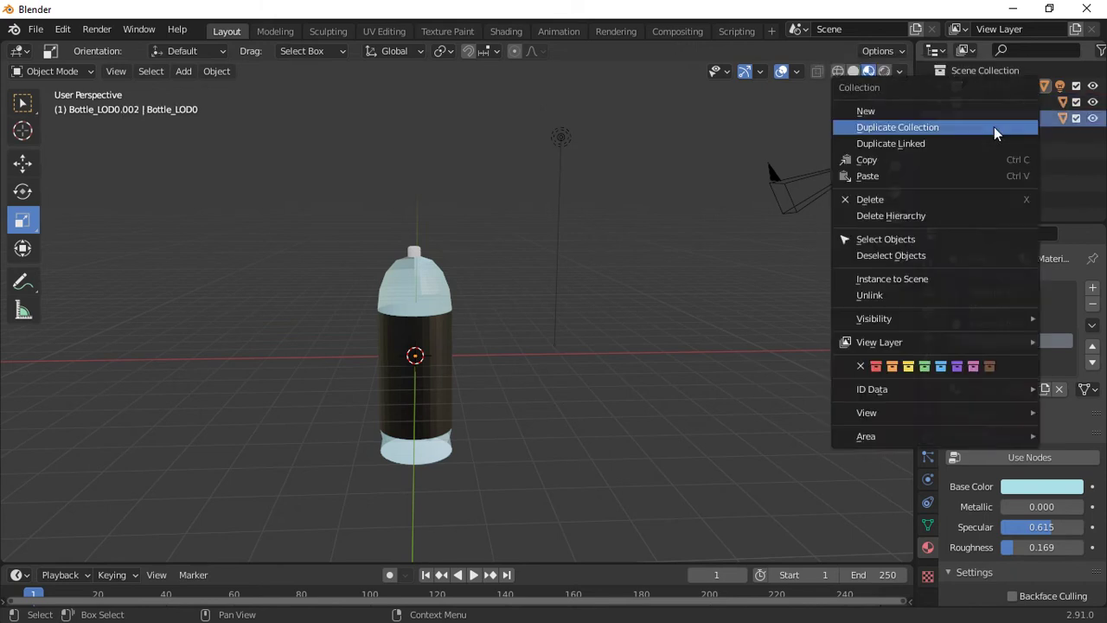
{"action": "left_click", "coordinate": [907, 127]}
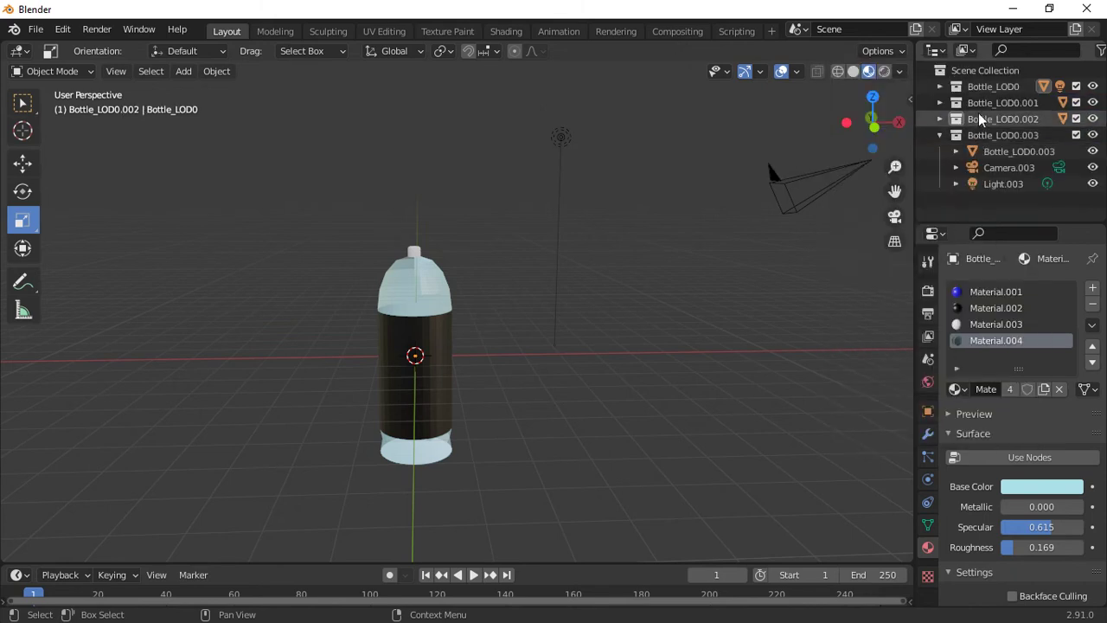
{"action": "left_click", "coordinate": [940, 135]}
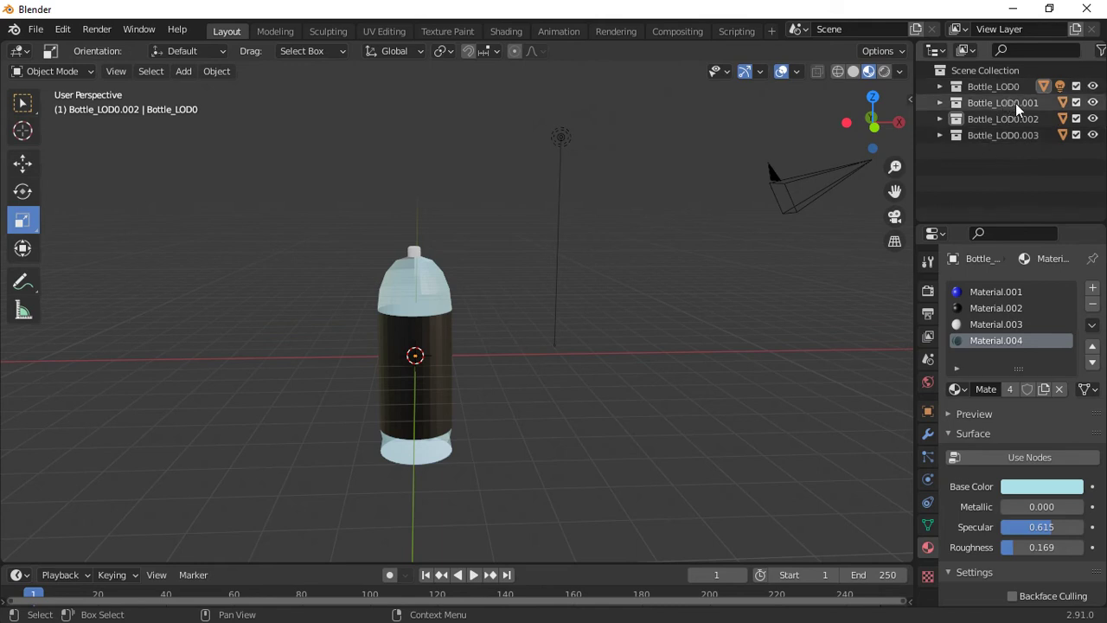
- Rename the first duplicated collection, Bottle_LOD0.001, as Bottle_LOD1
{"action": "double_click", "coordinate": [1008, 102]}
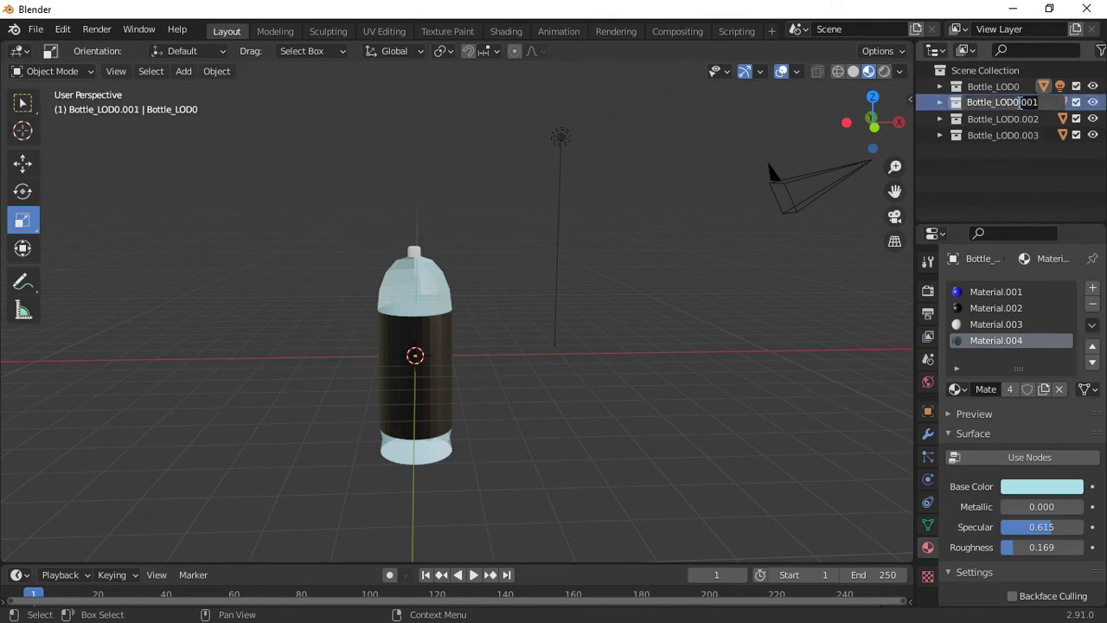
{"action": "key", "text": "Delete"}
{"action": "key", "text": "Delete"}
{"action": "key", "text": "Delete"}
{"action": "key", "text": "Delete"}
{"action": "left_click", "coordinate": [1014, 118]}
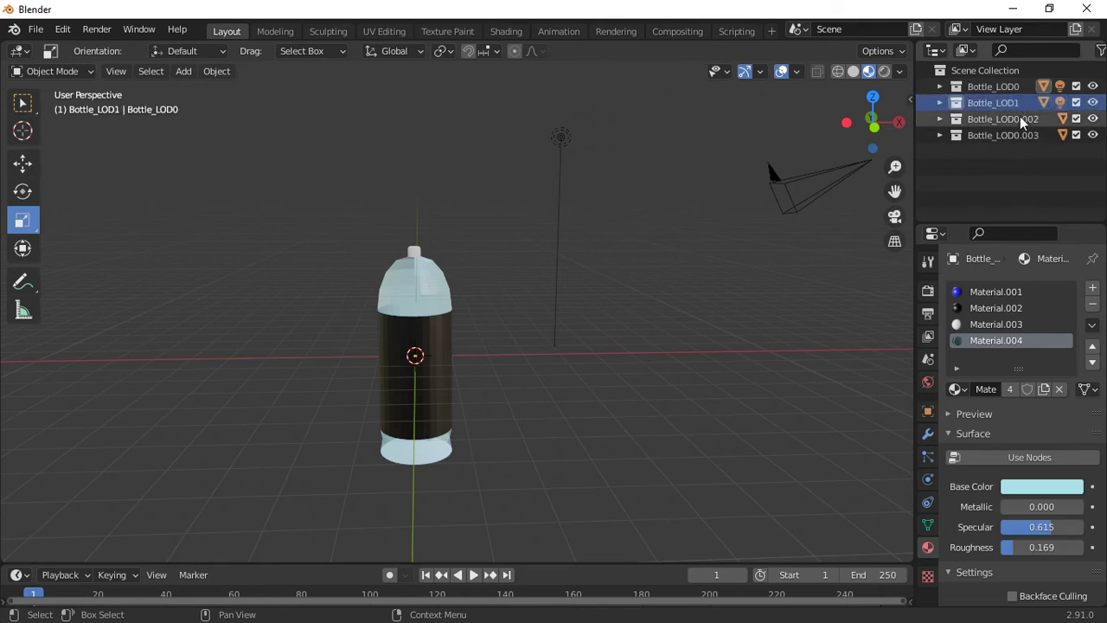
- Rename the second duplicated collection, Bottle_LOD0.002, as Bottle_LOD2
{"action": "double_click", "coordinate": [1014, 119]}
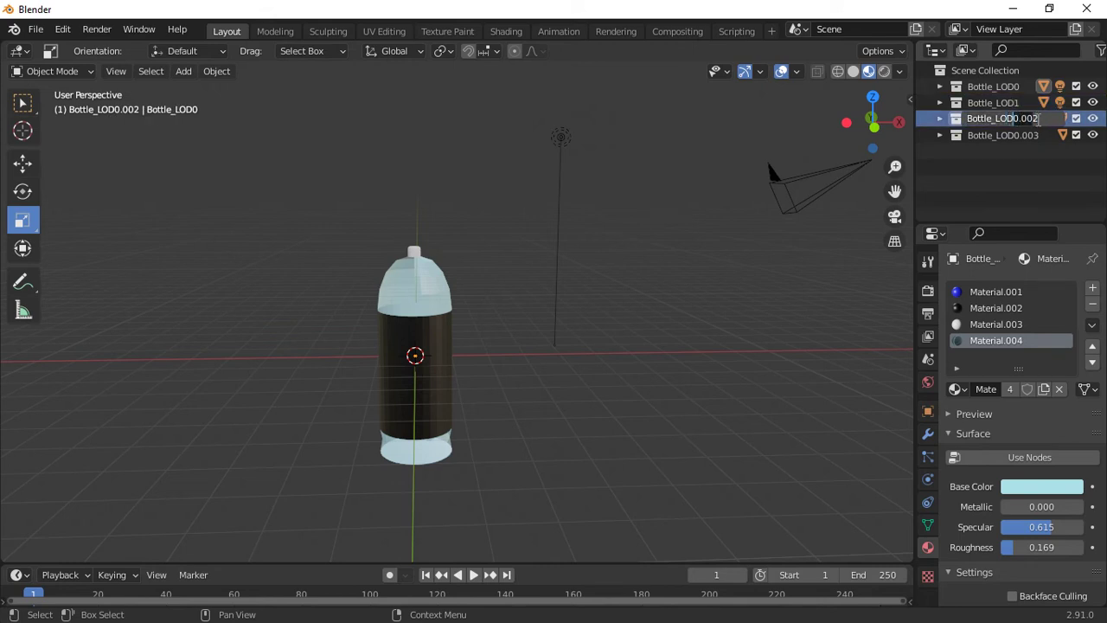
{"action": "key", "text": "Delete"}
{"action": "key", "text": "Delete"}
{"action": "key", "text": "Delete"}
{"action": "key", "text": "Delete"}
{"action": "key", "text": "Return"}
- Rename the third duplicated collection, Bottle_LOD0.003, as Bottle_LOD3
{"action": "double_click", "coordinate": [1016, 136]}
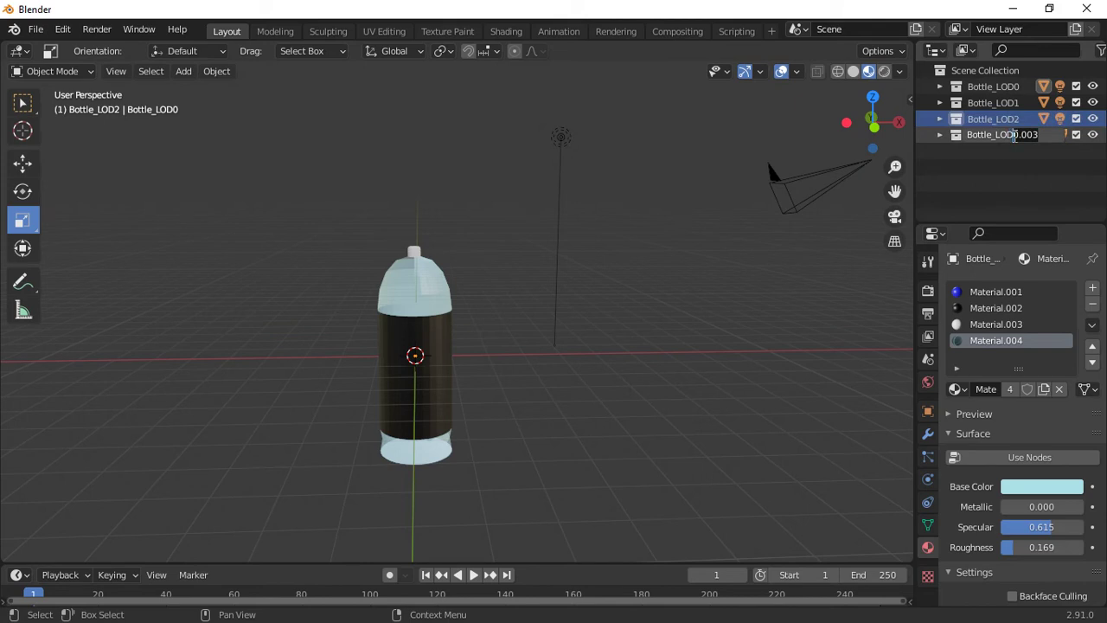
{"action": "key", "text": "Delete"}
{"action": "key", "text": "Delete"}
{"action": "key", "text": "Delete"}
{"action": "key", "text": "Delete"}
{"action": "key", "text": "Return"}
- Expand the Bottle_LOD1 collection and rename the bottle object inside it as Bottle_LOD1
{"action": "left_click", "coordinate": [940, 102]}
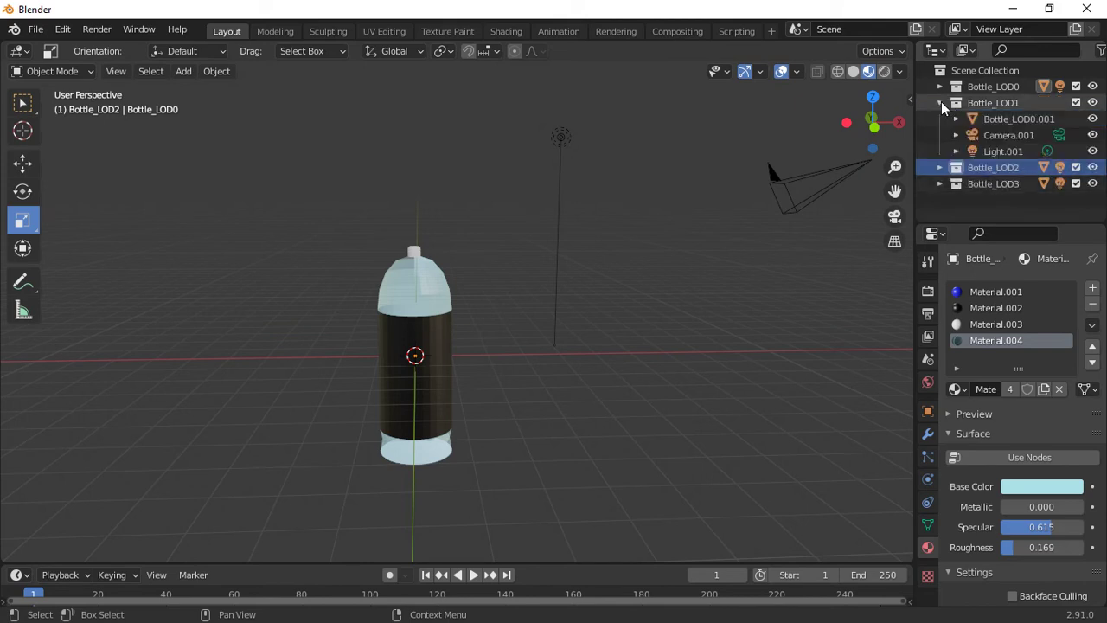
{"action": "double_click", "coordinate": [1029, 119]}
{"action": "left_click", "coordinate": [1024, 119]}
{"action": "key", "text": "Delete"}
{"action": "key", "text": "Delete"}
{"action": "key", "text": "Delete"}
{"action": "key", "text": "Delete"}
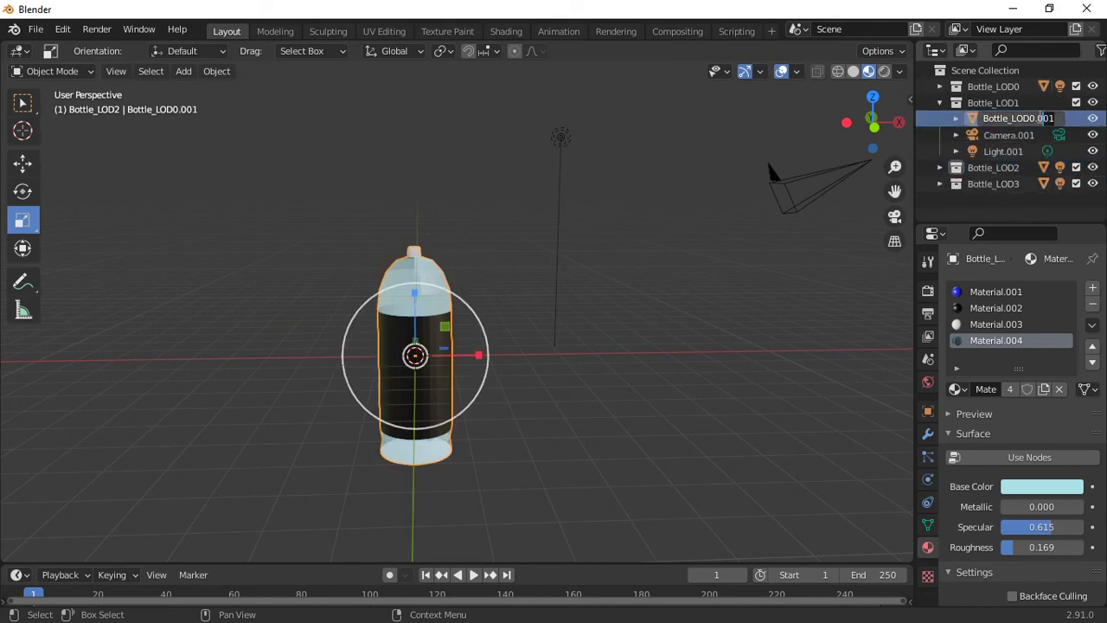
{"action": "key", "text": "Return"}
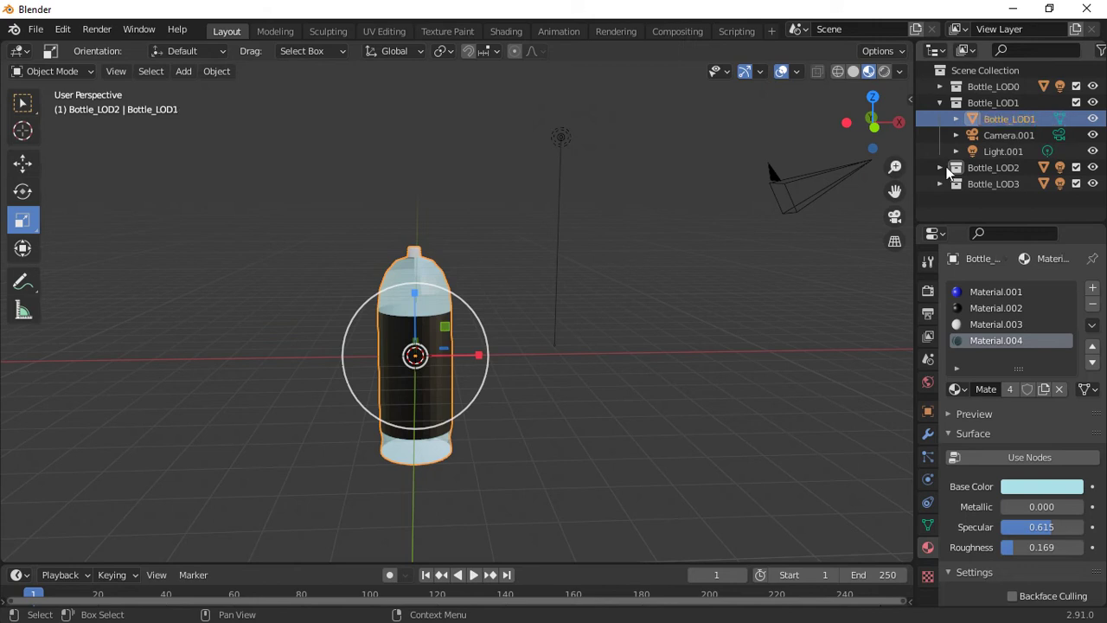
- Expand the Bottle_LOD2 collection and rename its bottle object as Bottle_LOD2
{"action": "left_click", "coordinate": [940, 168]}
{"action": "double_click", "coordinate": [1019, 184]}
{"action": "left_click", "coordinate": [1024, 166]}
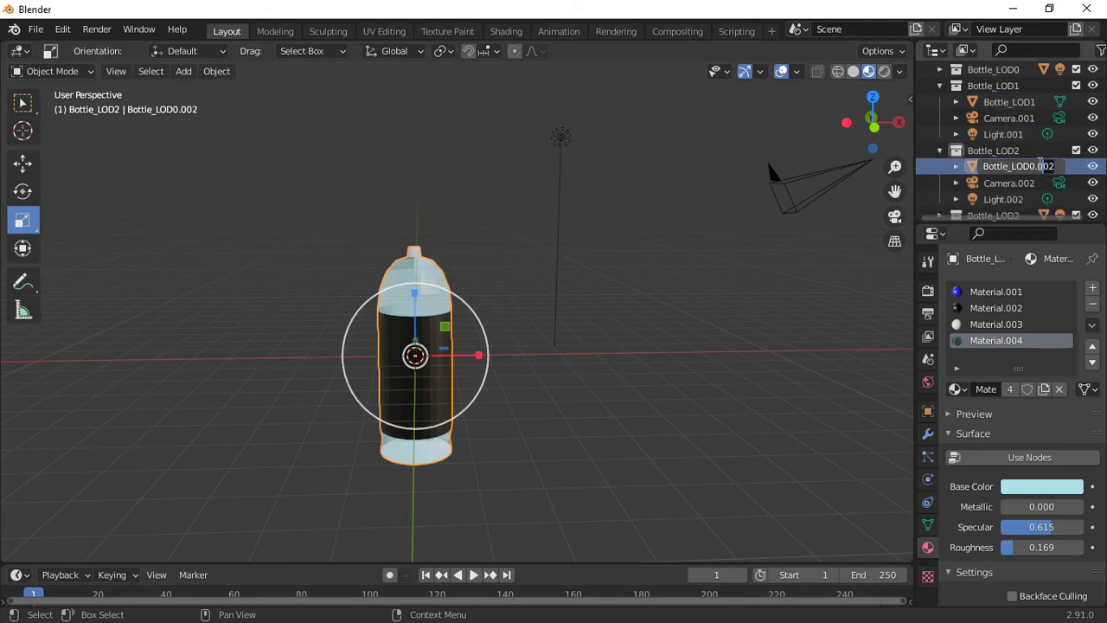
{"action": "key", "text": "Delete"}
{"action": "key", "text": "Delete"}
{"action": "key", "text": "Delete"}
{"action": "key", "text": "Delete"}
{"action": "key", "text": "Return"}
- Expand the Bottle_LOD3 collection, rename its bottle object as Bottle_LOD3, and clear the selection
{"action": "scroll", "coordinate": [968, 195], "scroll_direction": "down", "scroll_amount": 1}
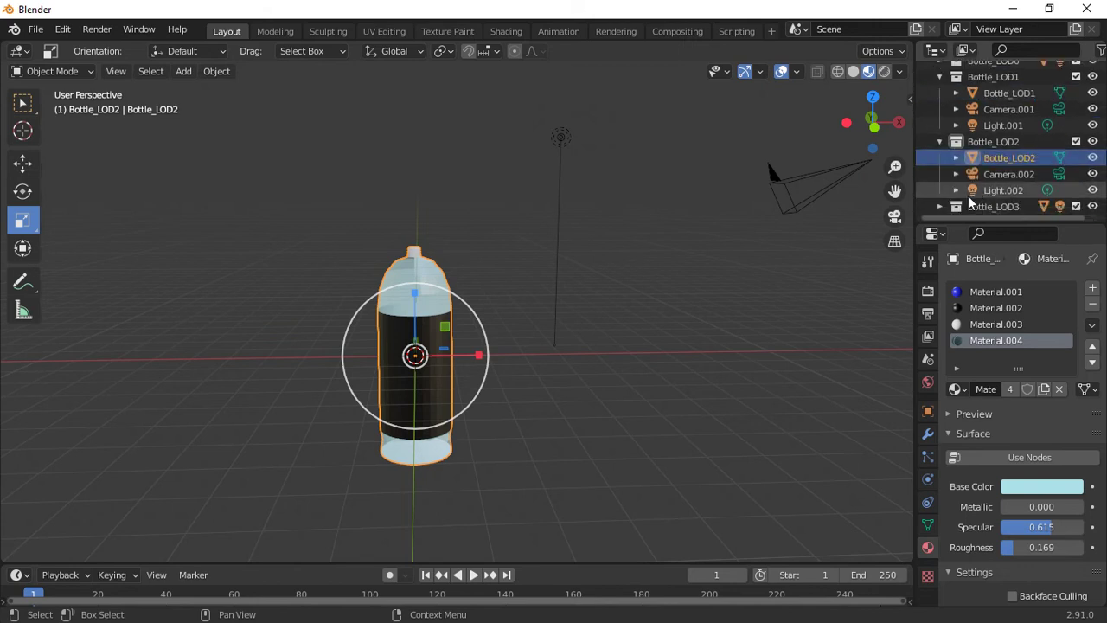
{"action": "left_click", "coordinate": [942, 202]}
{"action": "scroll", "coordinate": [1009, 202], "scroll_direction": "down", "scroll_amount": 2}
{"action": "double_click", "coordinate": [1043, 190]}
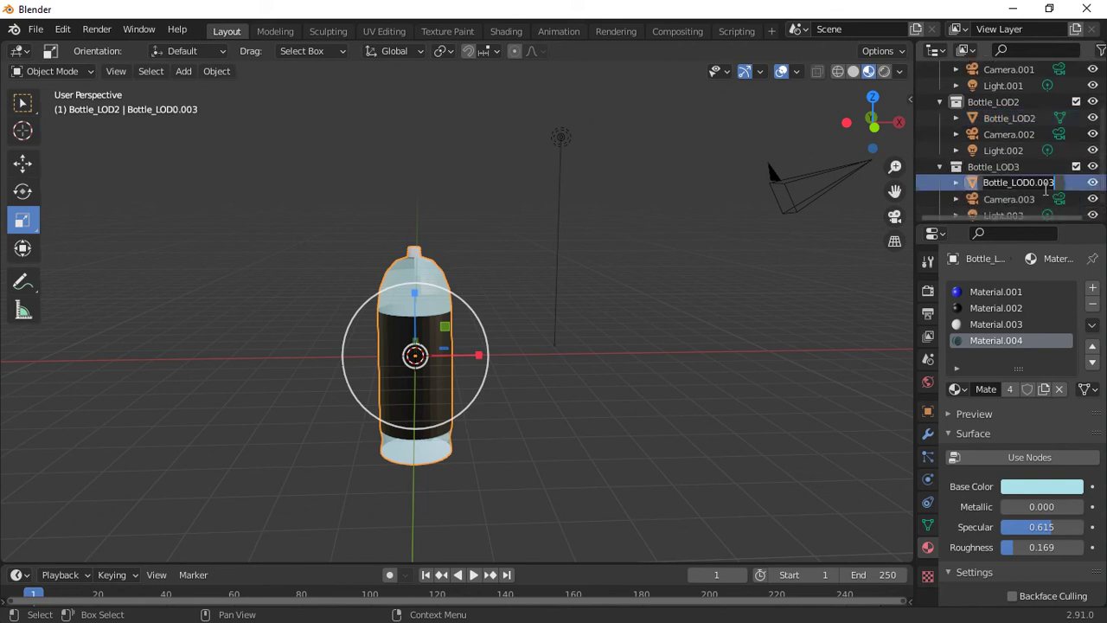
{"action": "left_click", "coordinate": [1027, 182]}
{"action": "key", "text": "Delete"}
{"action": "key", "text": "Delete"}
{"action": "key", "text": "Delete"}
{"action": "key", "text": "Delete"}
{"action": "key", "text": "Return"}
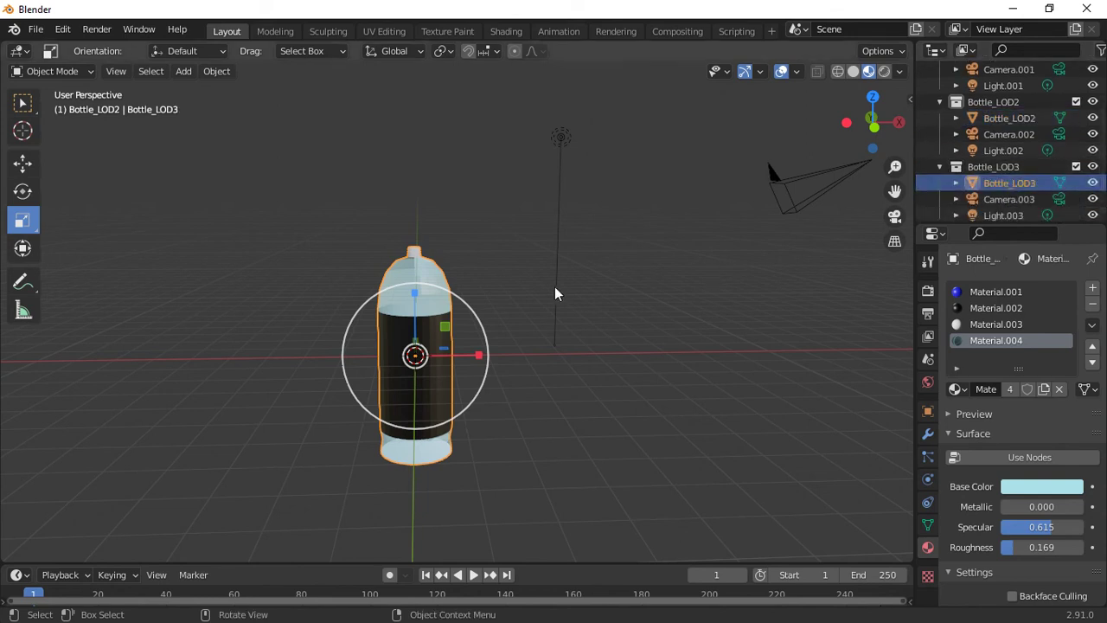
{"action": "left_click", "coordinate": [525, 363]}
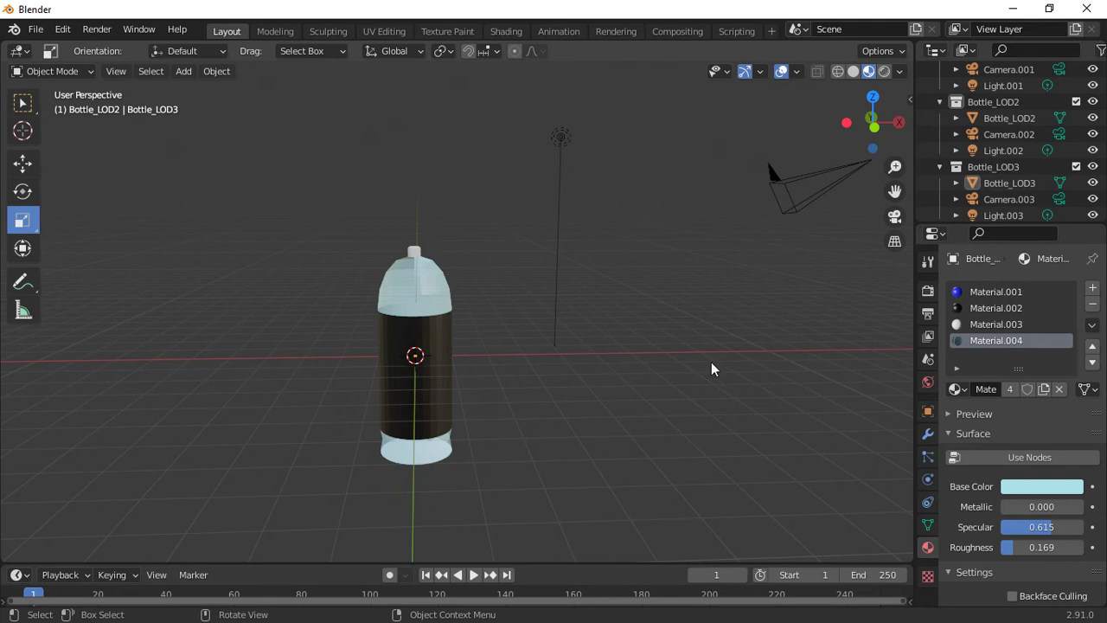
- Move the Bottle_LOD1 bottle about 2.5 m along the X axis so it stands beside the reference bottle
{"action": "scroll", "coordinate": [995, 147], "scroll_direction": "up", "scroll_amount": 4}
{"action": "left_click", "coordinate": [955, 88]}
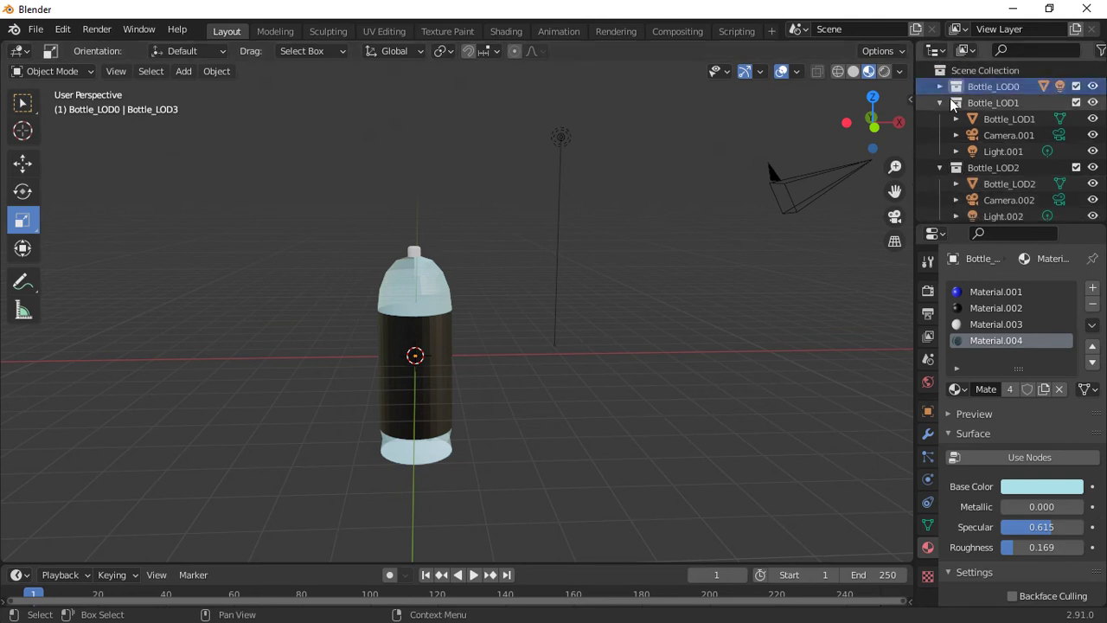
{"action": "left_click", "coordinate": [954, 104]}
{"action": "left_click", "coordinate": [447, 335]}
{"action": "left_click", "coordinate": [23, 192]}
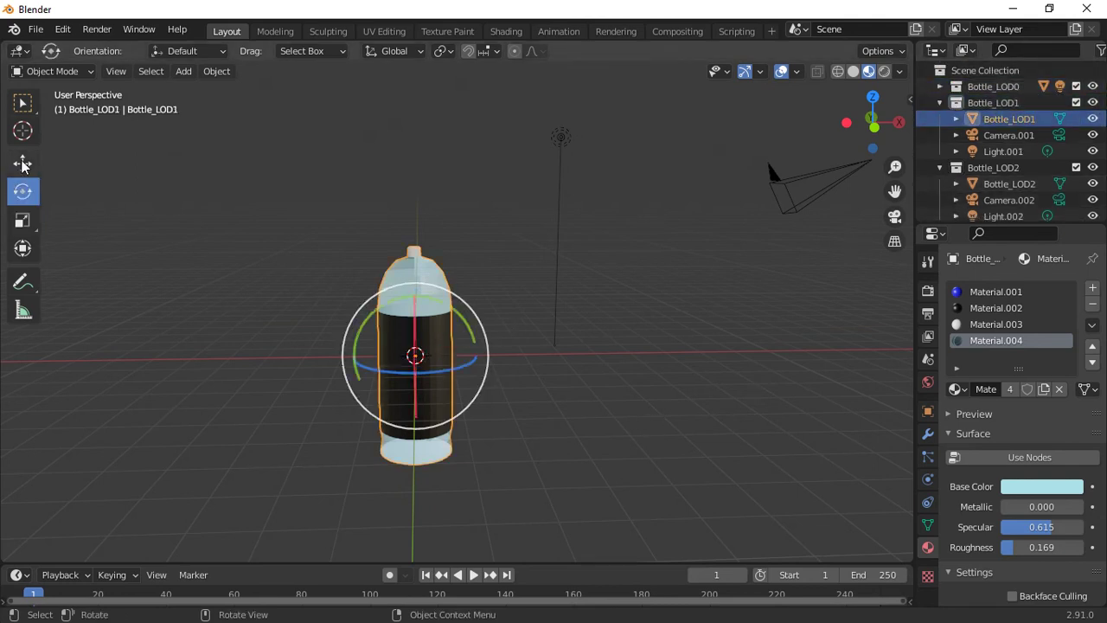
{"action": "left_click", "coordinate": [23, 165]}
{"action": "key", "text": "shift+d"}
{"action": "key", "text": "x"}
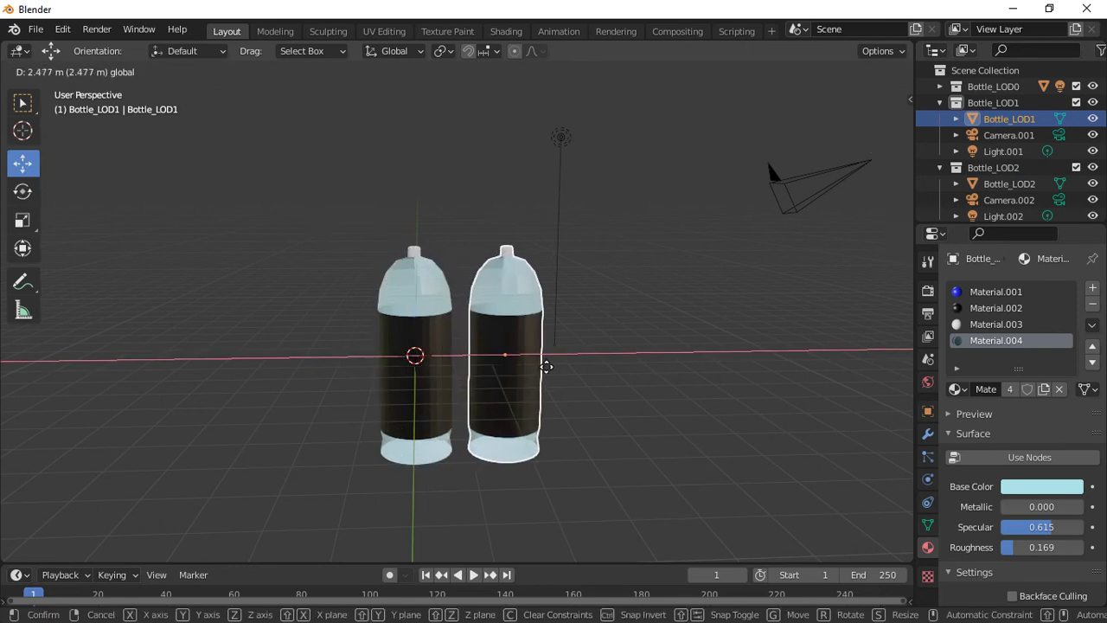
{"action": "left_click", "coordinate": [545, 366]}
- Move the Bottle_LOD2 bottle about 5 m along the X axis, placing it next to Bottle_LOD1
{"action": "left_click", "coordinate": [452, 368]}
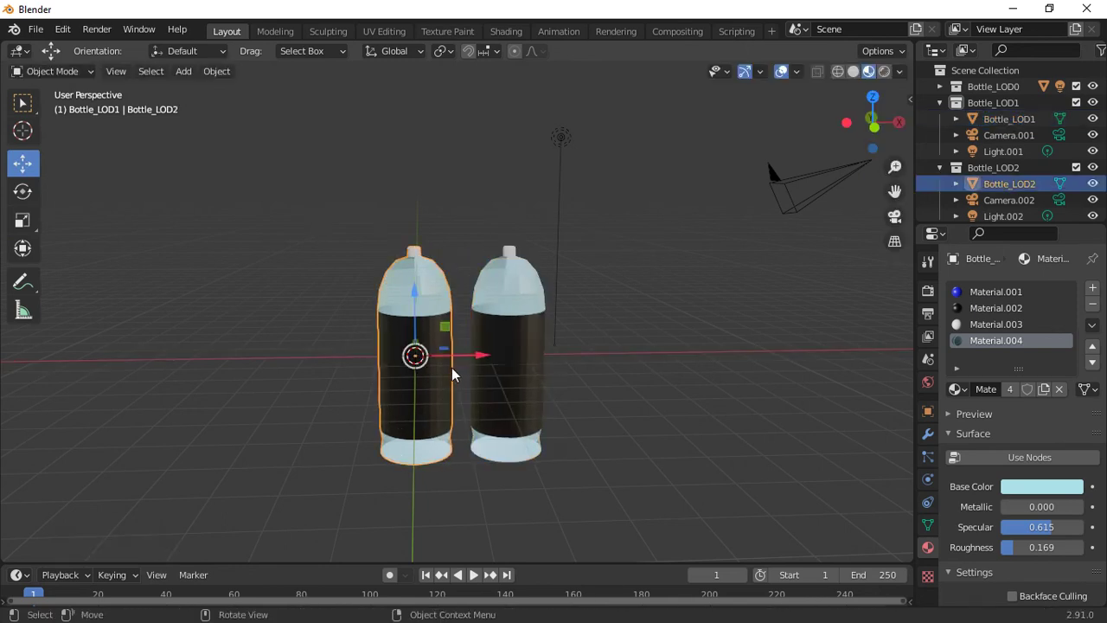
{"action": "key", "text": "shift+d"}
{"action": "key", "text": "x"}
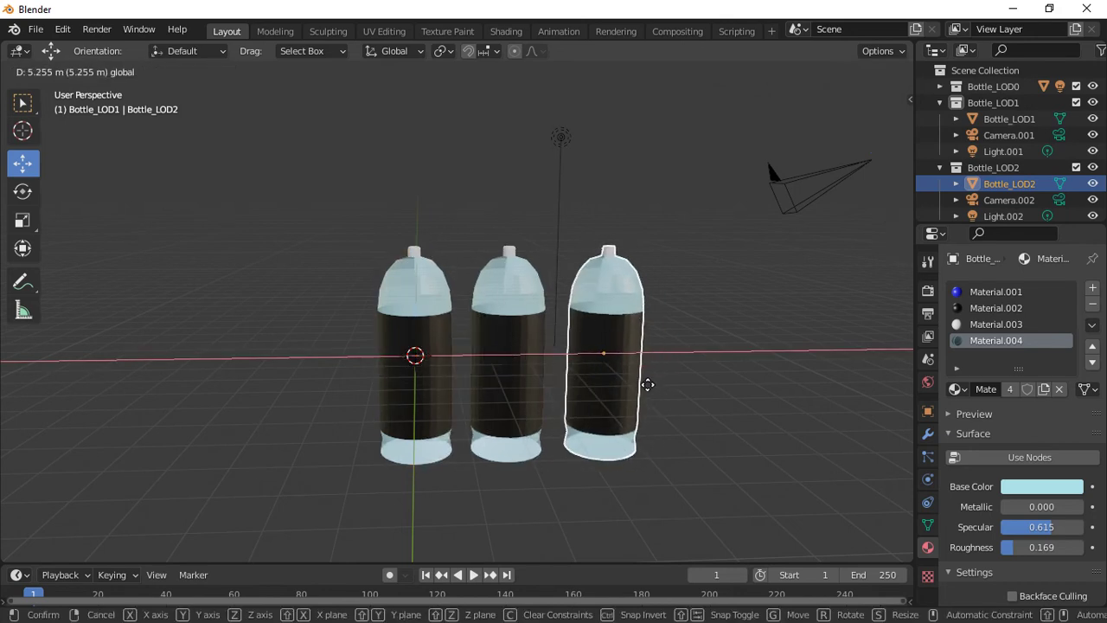
{"action": "left_click", "coordinate": [643, 386]}
- Move the Bottle_LOD3 bottle along the X axis to the end of the row, beyond Bottle_LOD2
{"action": "left_click", "coordinate": [391, 365]}
{"action": "key", "text": "shift+d"}
{"action": "key", "text": "x"}
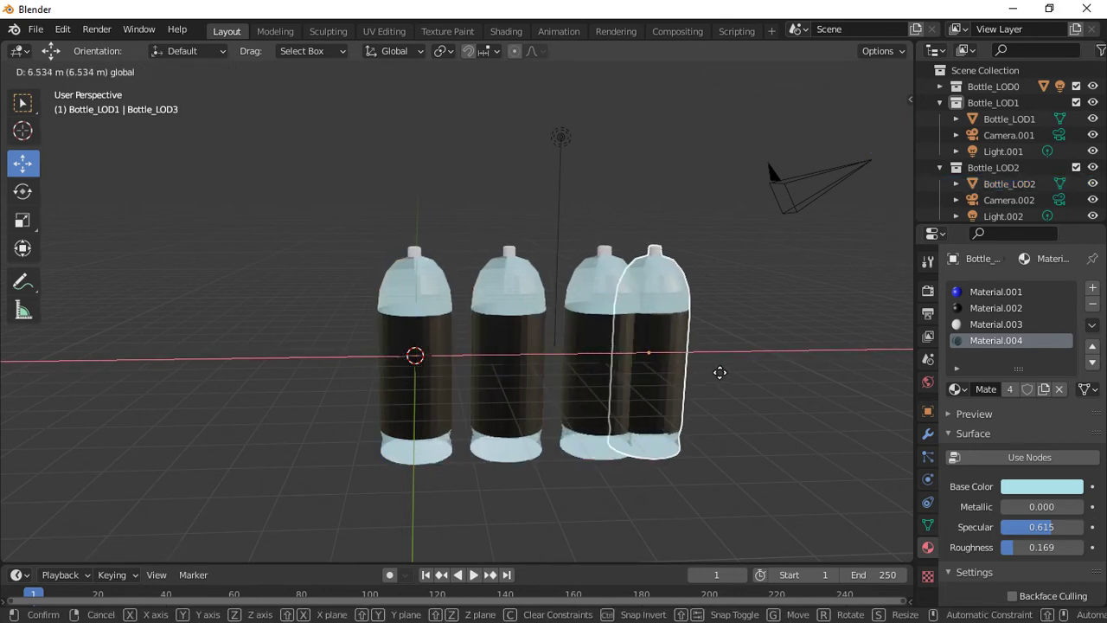
{"action": "left_click", "coordinate": [758, 374]}
- Check which LOD collection each of the separated bottles belongs to and inspect the row from several angles
{"action": "scroll", "coordinate": [958, 203], "scroll_direction": "down", "scroll_amount": 3}
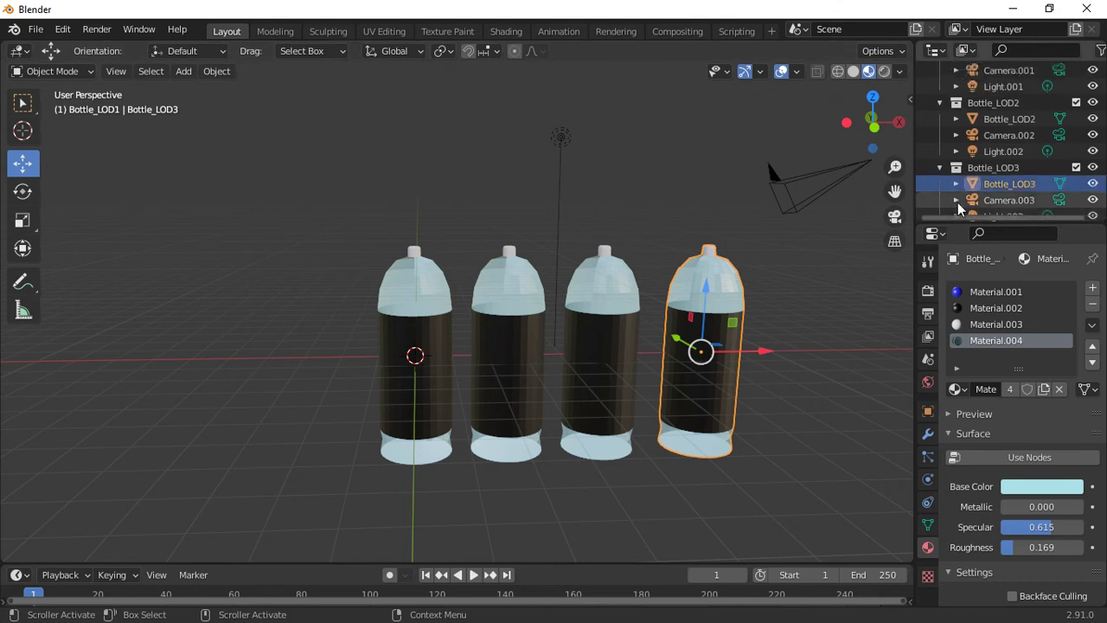
{"action": "left_click", "coordinate": [977, 161]}
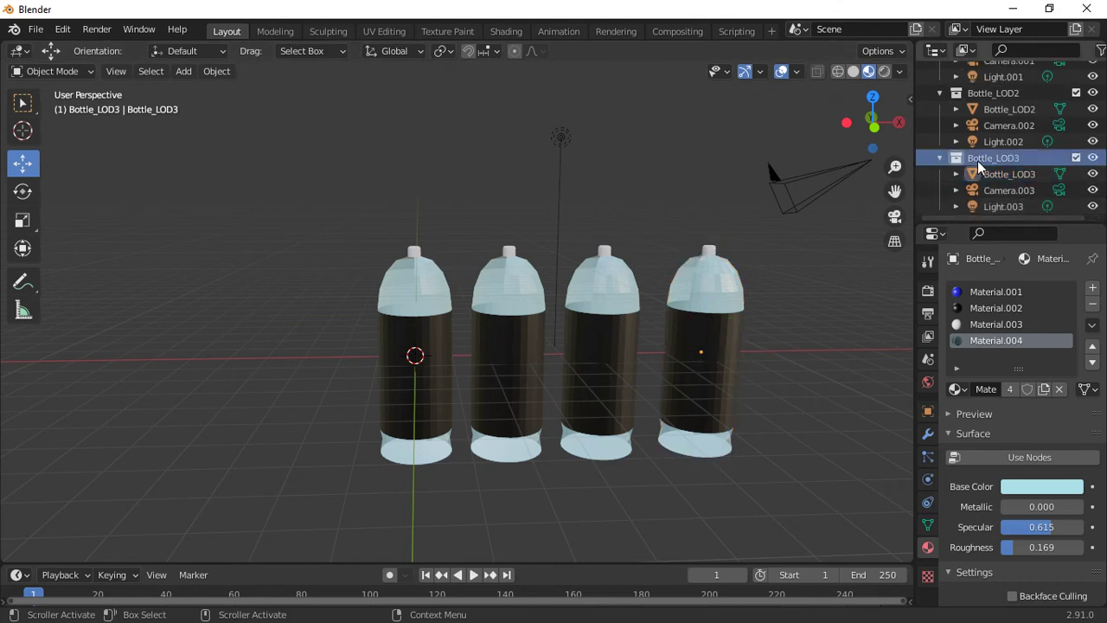
{"action": "left_click", "coordinate": [485, 379]}
{"action": "scroll", "coordinate": [966, 180], "scroll_direction": "up", "scroll_amount": 3}
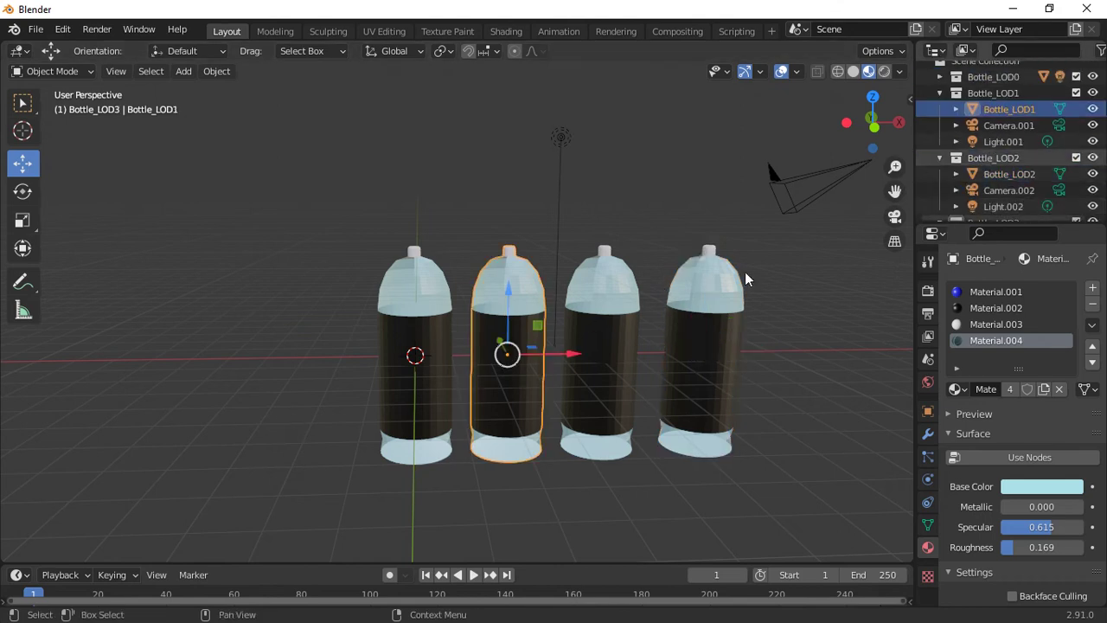
{"action": "left_click", "coordinate": [613, 366]}
{"action": "left_click", "coordinate": [698, 352]}
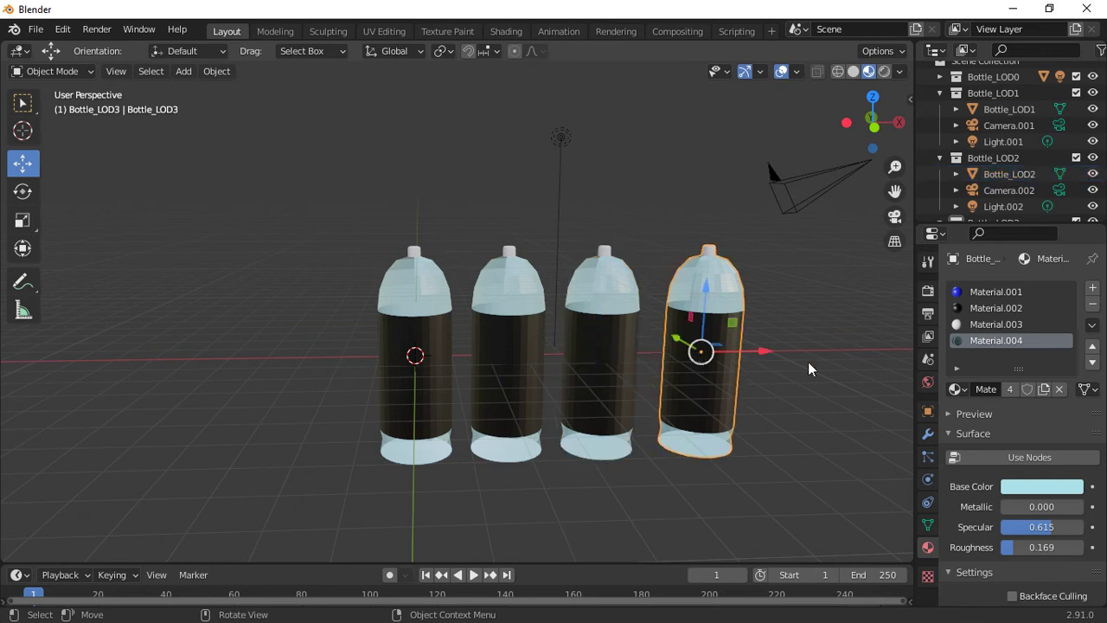
{"action": "scroll", "coordinate": [951, 179], "scroll_direction": "down", "scroll_amount": 3}
{"action": "left_click", "coordinate": [823, 345]}
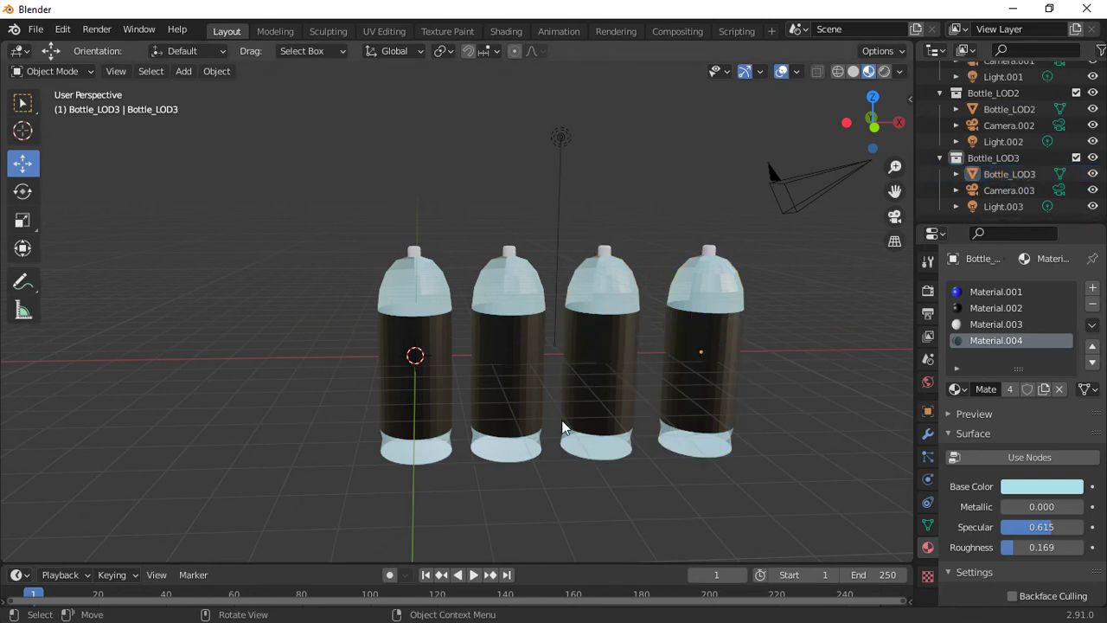
{"action": "middle_click_drag", "start_coordinate": [764, 494], "coordinate": [571, 374]}
{"action": "middle_click_drag", "start_coordinate": [593, 522], "coordinate": [522, 433]}
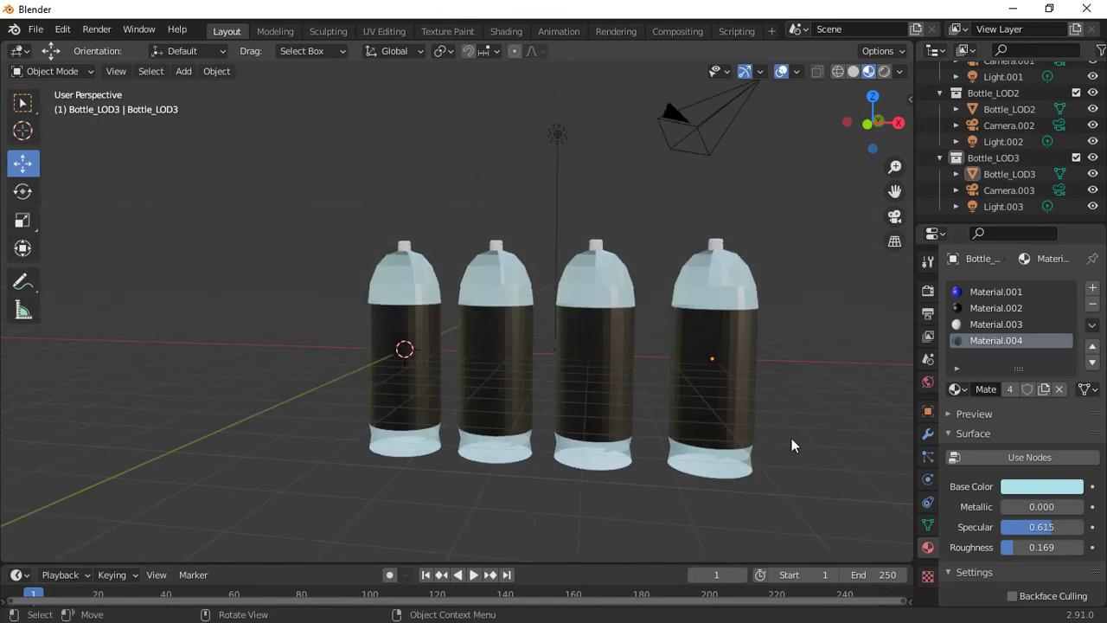
{"action": "middle_click_drag", "start_coordinate": [791, 446], "coordinate": [817, 440]}
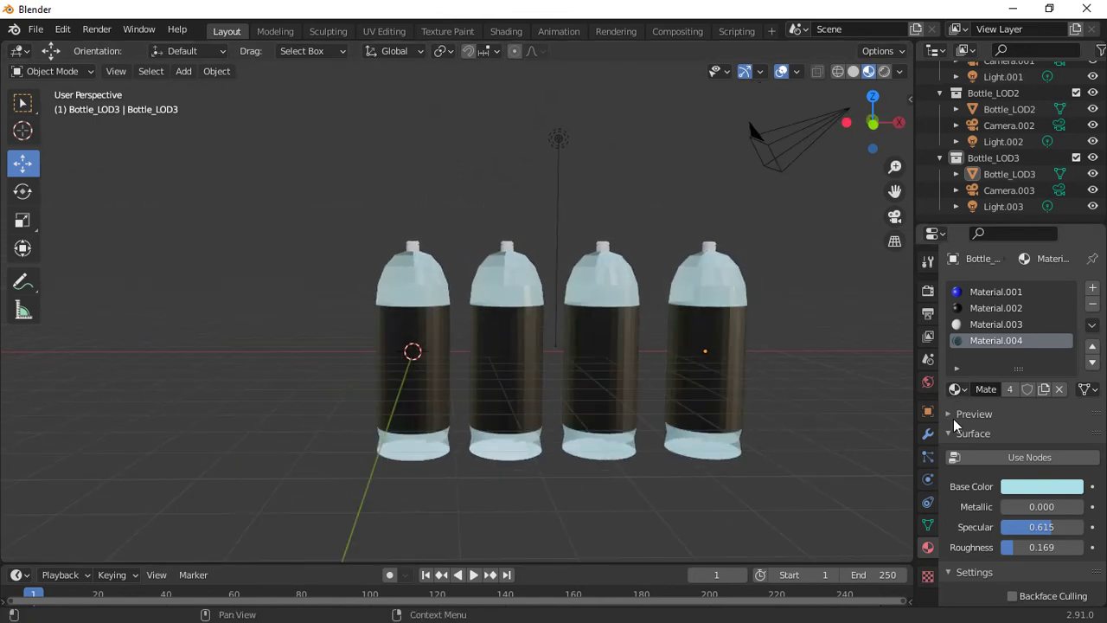
- Add a Decimate modifier to the Bottle_LOD1 bottle
{"action": "left_click", "coordinate": [928, 434]}
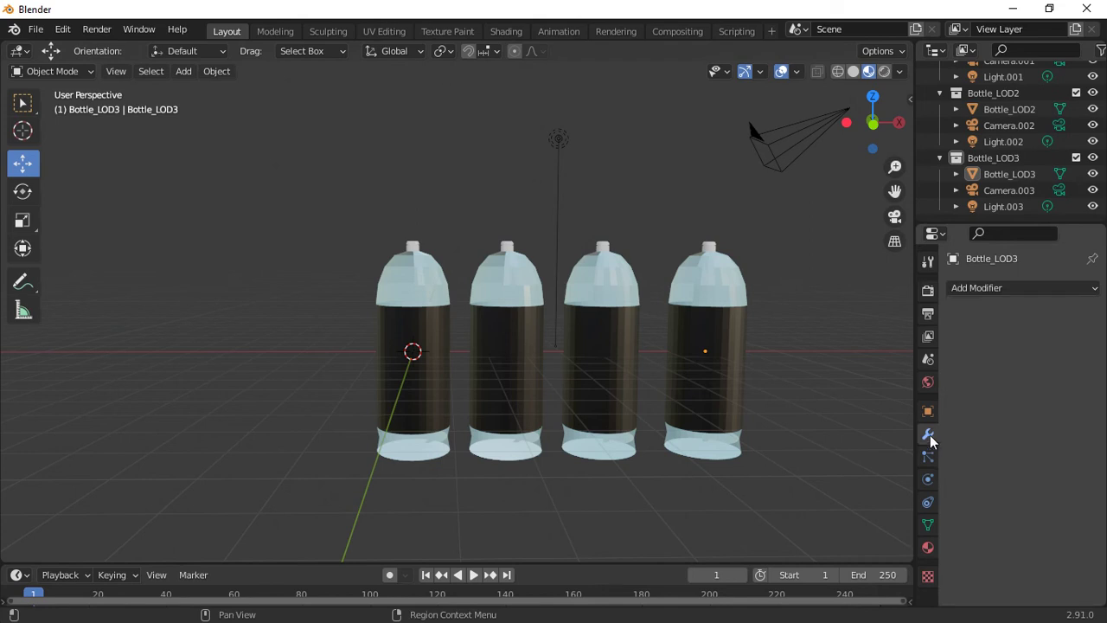
{"action": "middle_click_drag", "start_coordinate": [829, 382], "coordinate": [606, 355]}
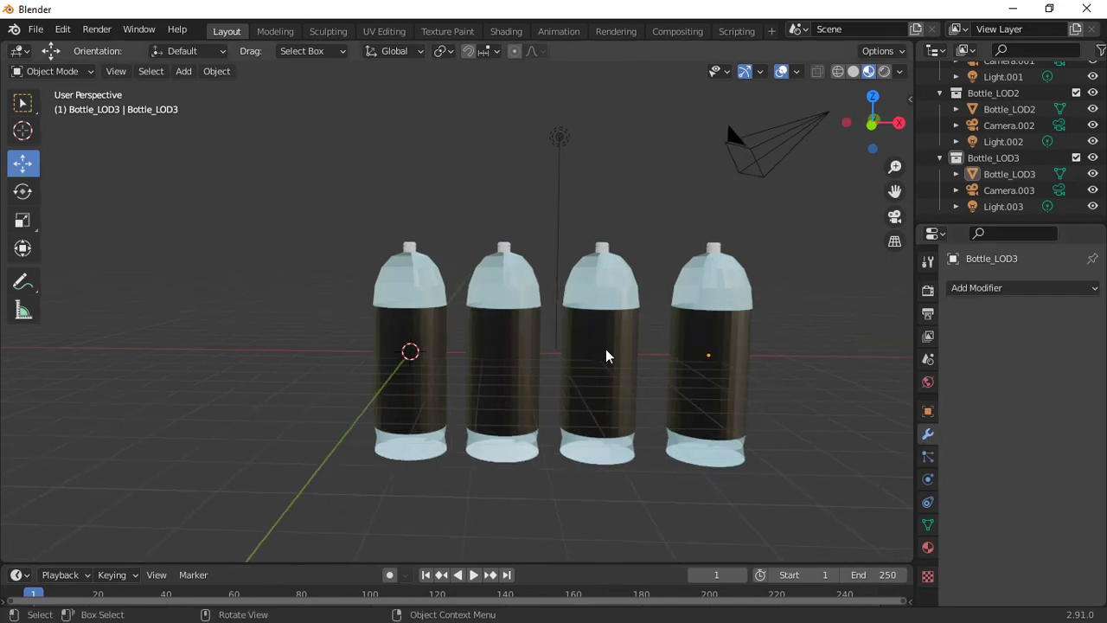
{"action": "left_click", "coordinate": [538, 335]}
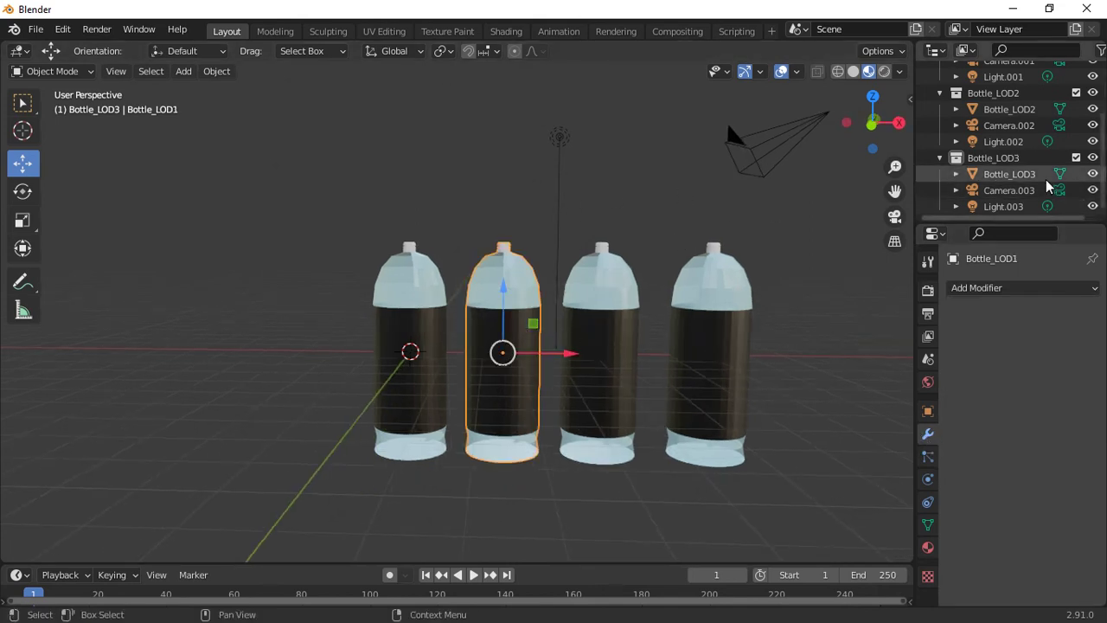
{"action": "scroll", "coordinate": [1033, 160], "scroll_direction": "up", "scroll_amount": 3}
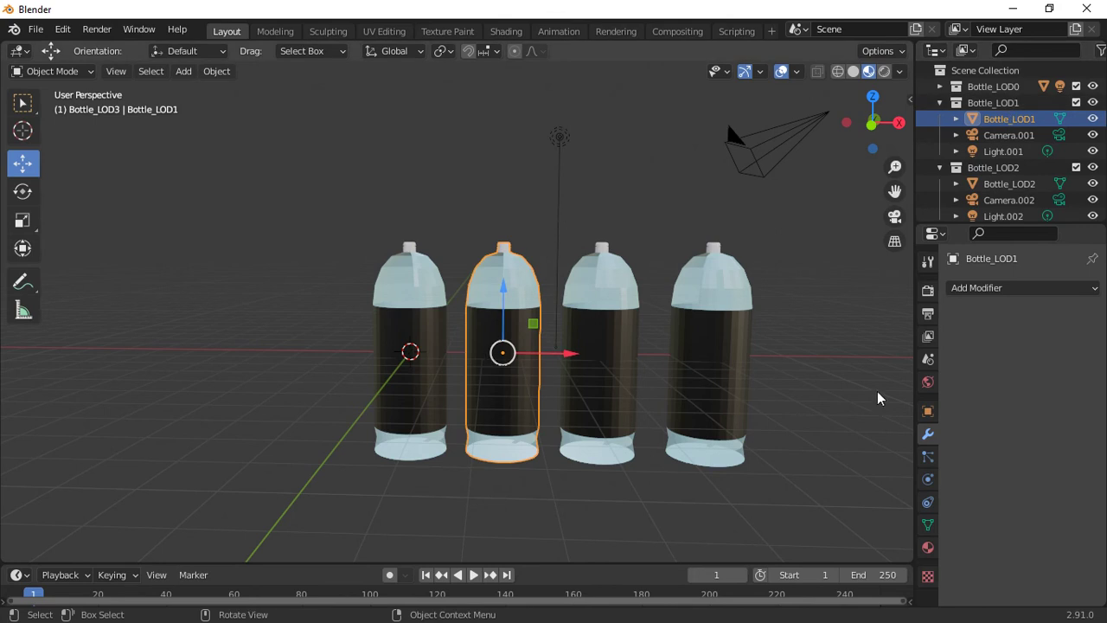
{"action": "left_click", "coordinate": [994, 290]}
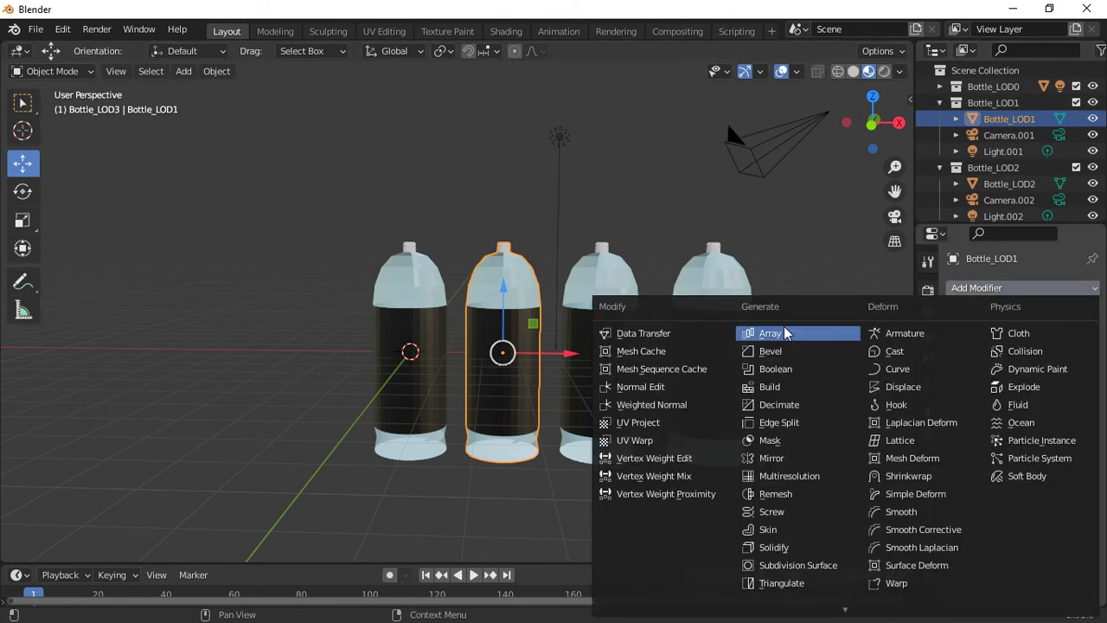
{"action": "left_click", "coordinate": [771, 405]}
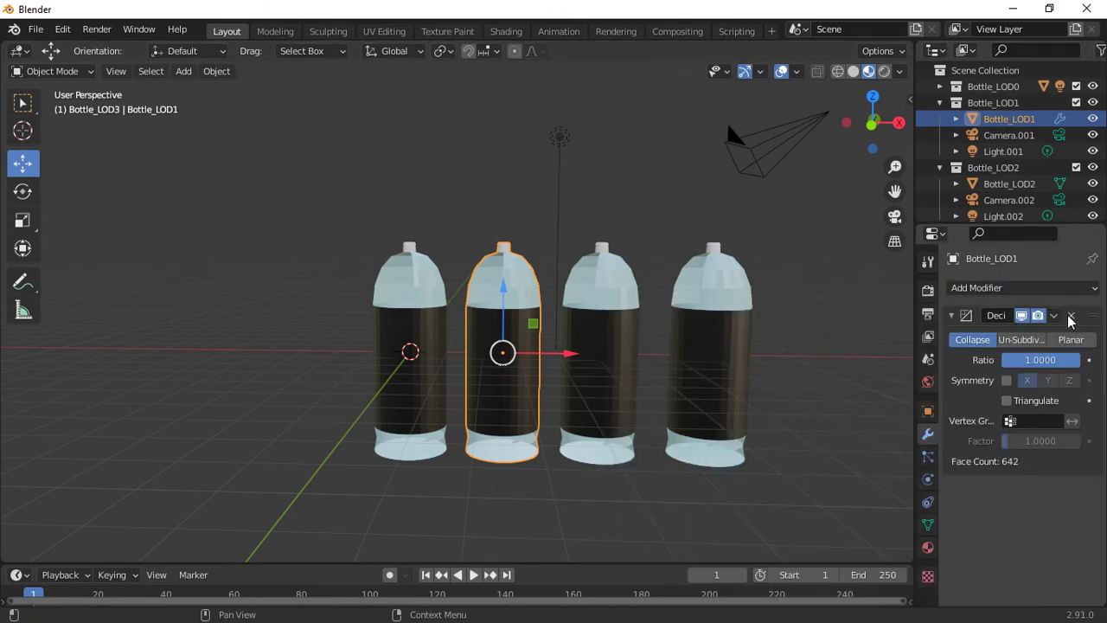
- Try a Decimate ratio of 0.7 on Bottle_LOD1 and check its mesh briefly in Edit Mode
{"action": "left_click", "coordinate": [1035, 361]}
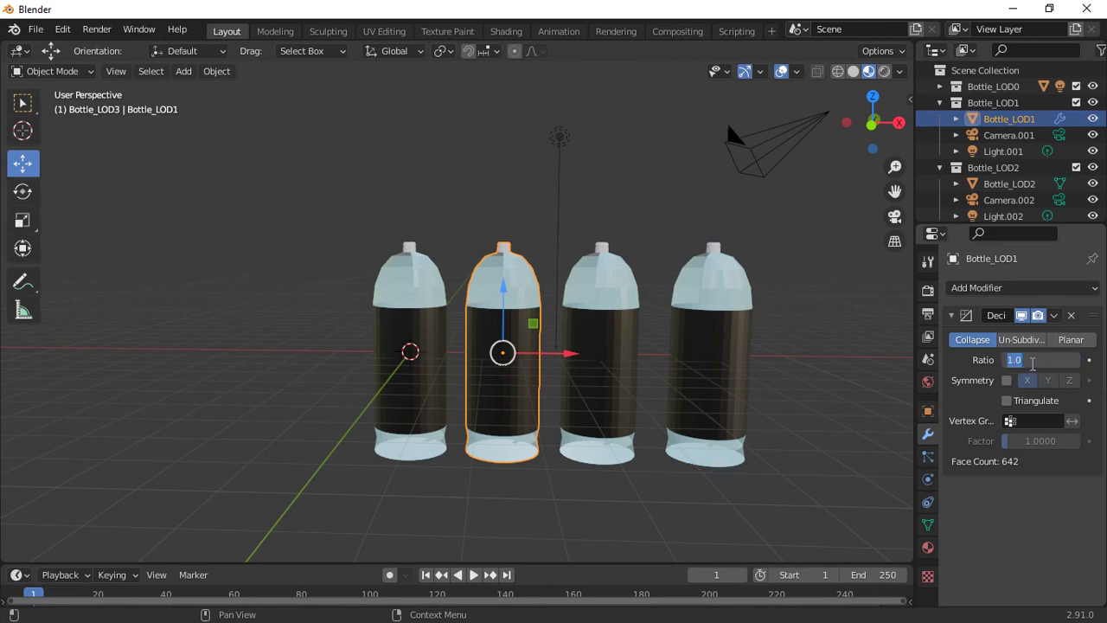
{"action": "type", "text": "0.7"}
{"action": "key", "text": "Return"}
{"action": "left_click", "coordinate": [804, 455]}
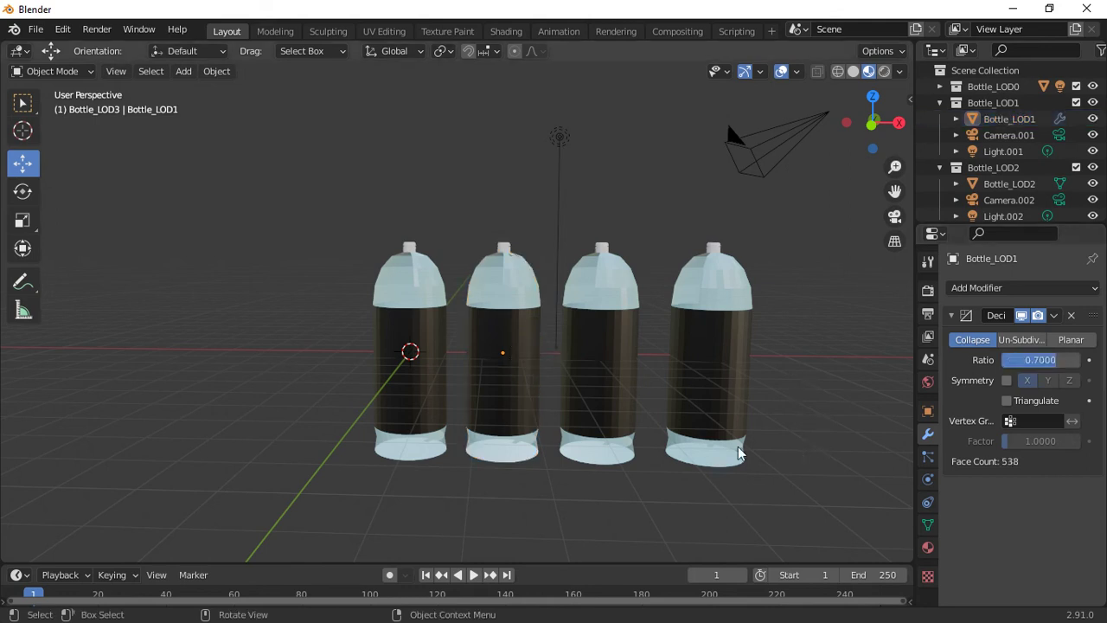
{"action": "key", "text": "Tab"}
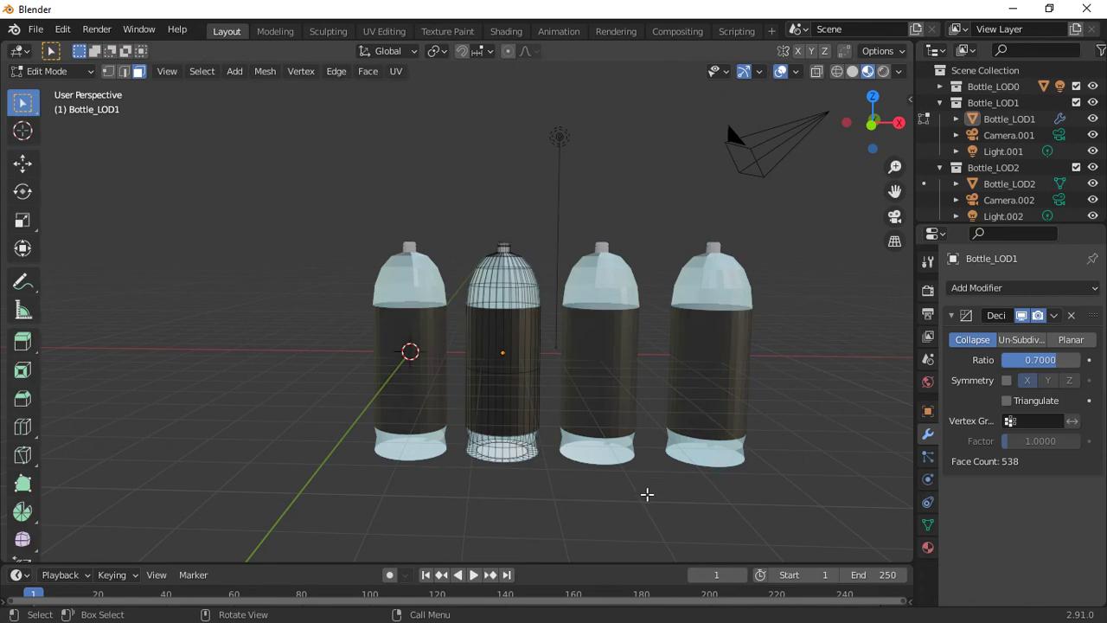
{"action": "key", "text": "Tab"}
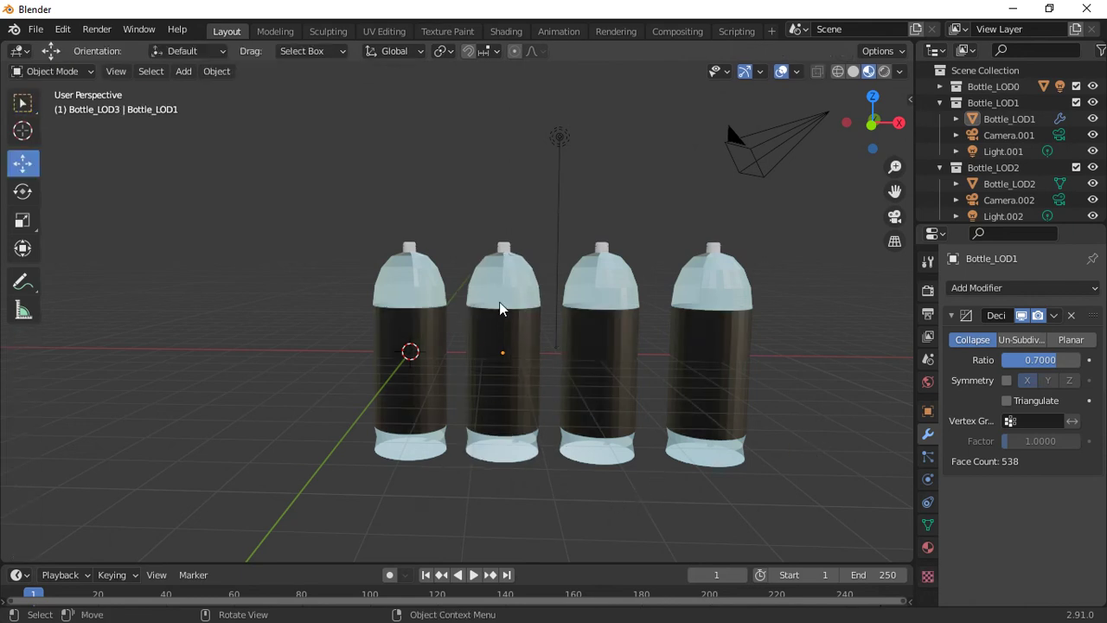
- Set the Decimate ratio of the Bottle_LOD1 bottle to 0.6
{"action": "left_click", "coordinate": [1031, 360]}
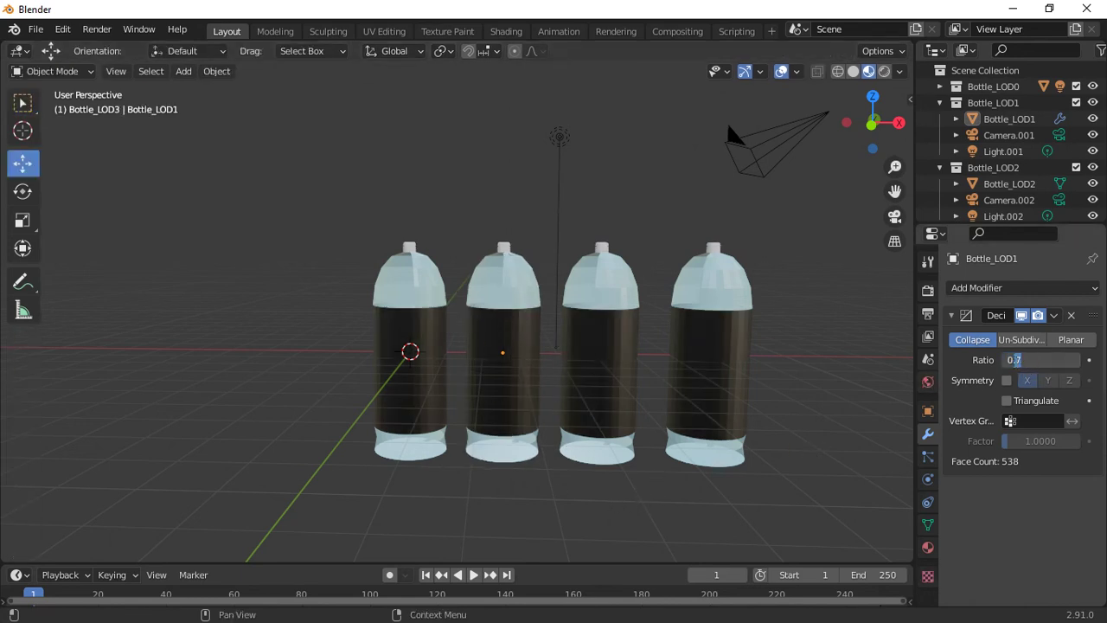
{"action": "type", "text": "6"}
{"action": "key", "text": "Return"}
- Compare the modifier settings of the Bottle_LOD1 and Bottle_LOD2 bottles
{"action": "left_click", "coordinate": [603, 375]}
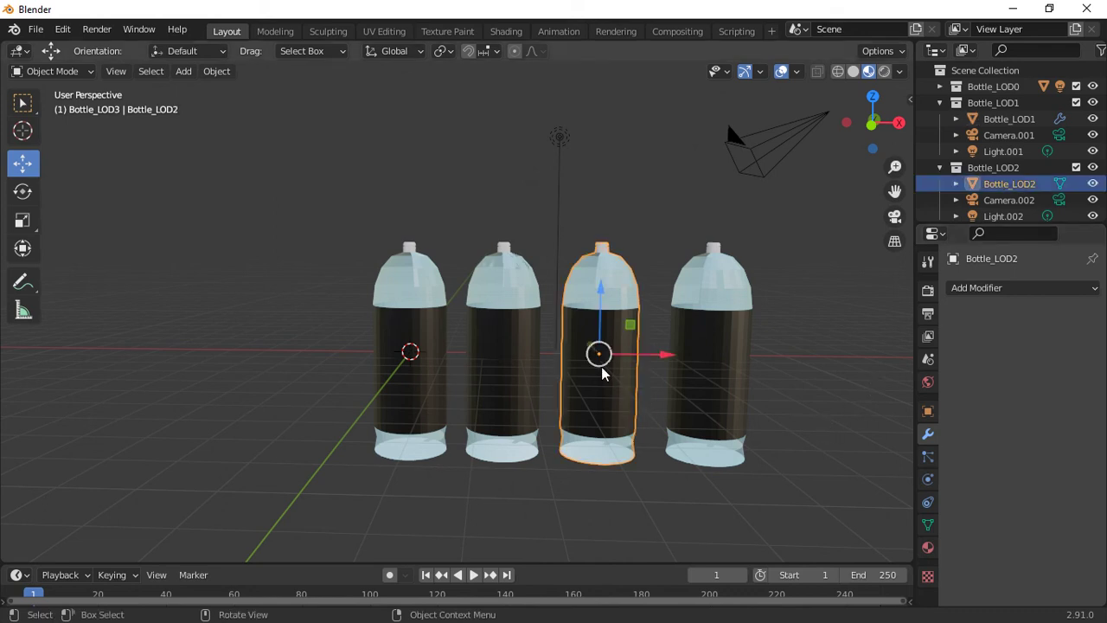
{"action": "left_click", "coordinate": [491, 343]}
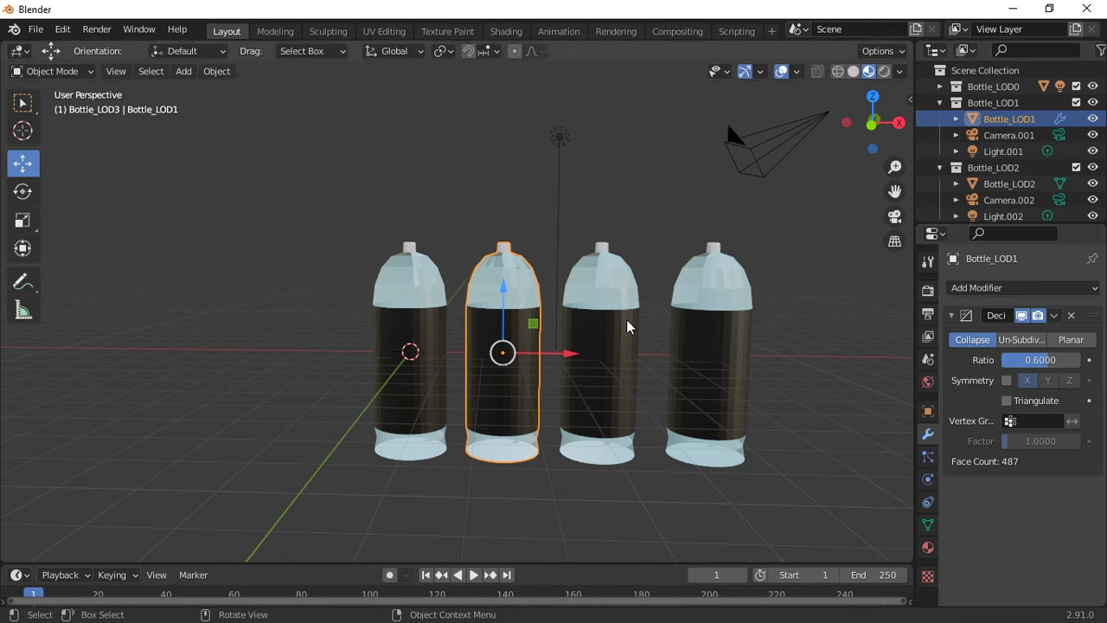
{"action": "left_click", "coordinate": [590, 321]}
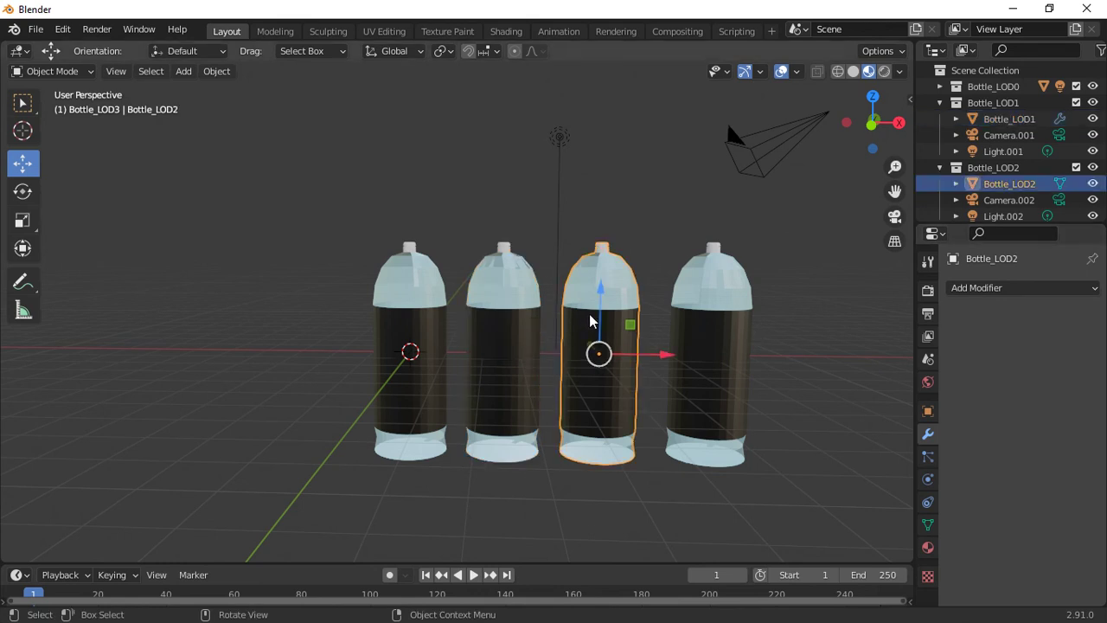
{"action": "left_click", "coordinate": [524, 302]}
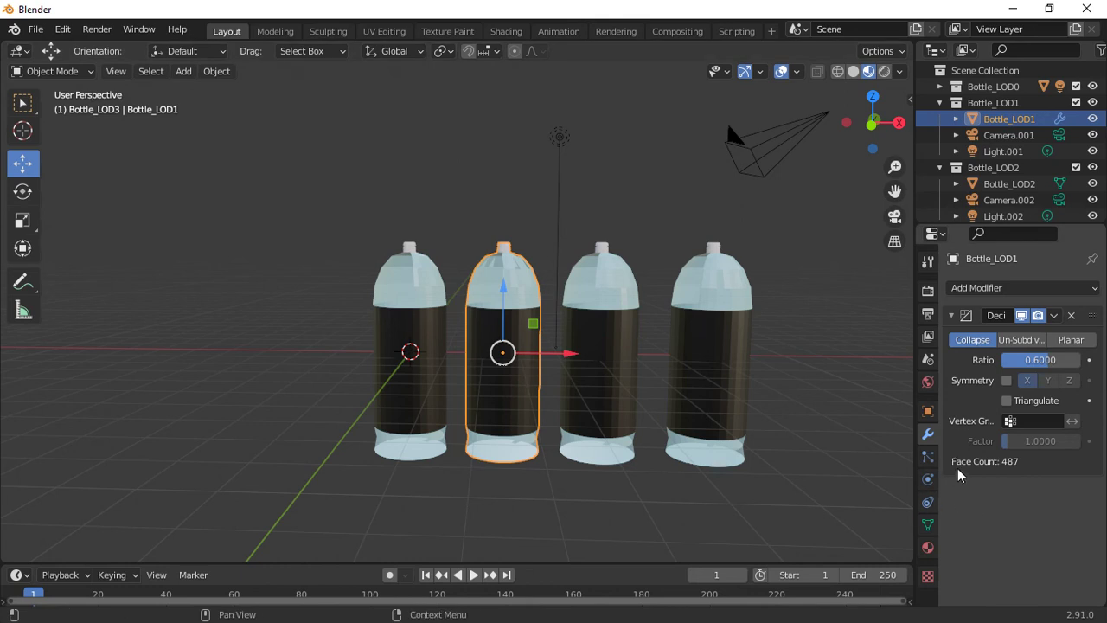
- Add a Decimate modifier to the Bottle_LOD0 bottle and compare its face count with that of Bottle_LOD1
{"action": "left_click", "coordinate": [429, 322]}
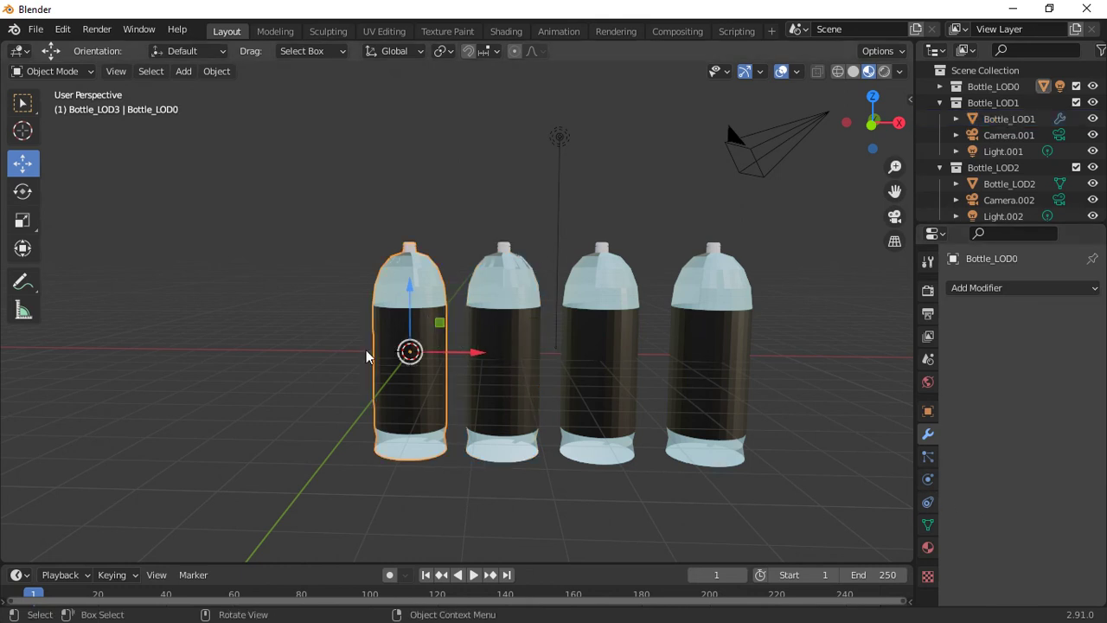
{"action": "left_click", "coordinate": [1008, 291]}
{"action": "left_click", "coordinate": [778, 404]}
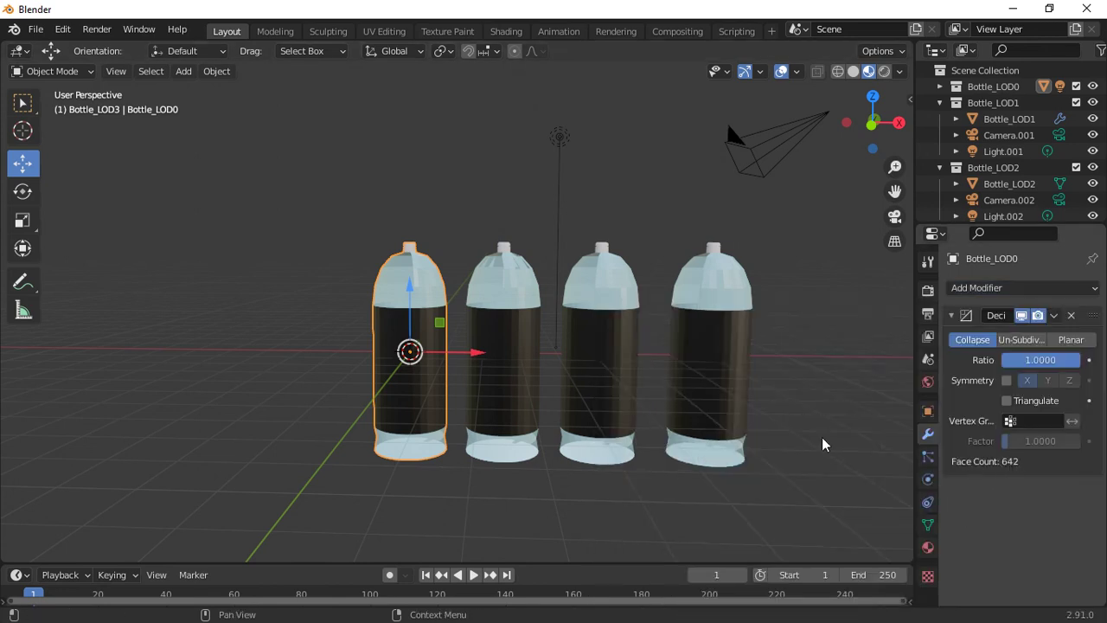
{"action": "left_click", "coordinate": [492, 304]}
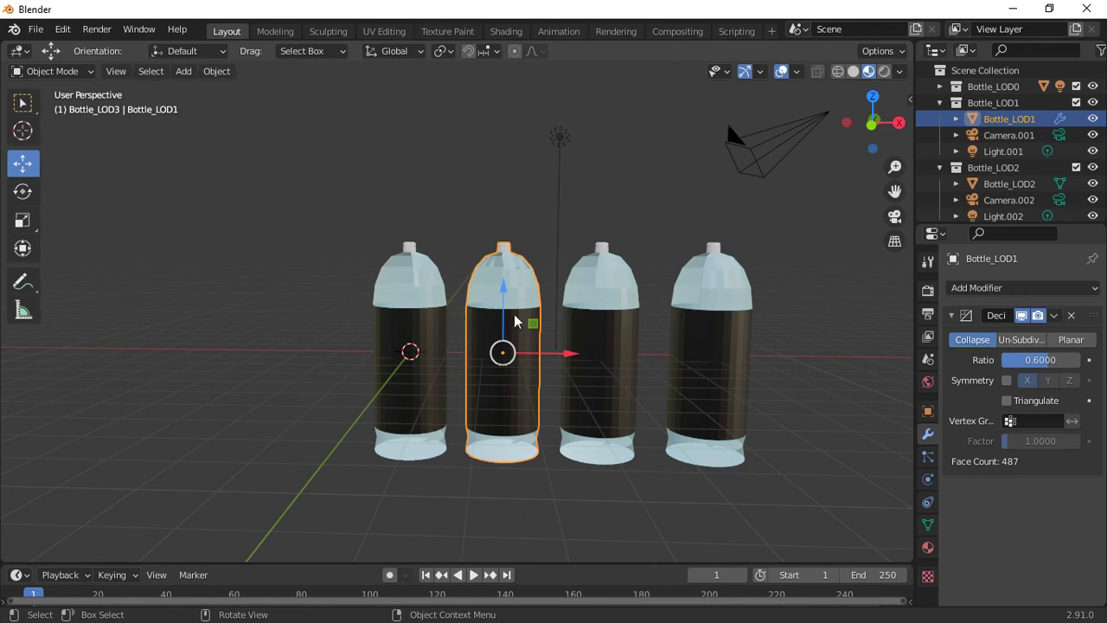
- Add a Decimate modifier with a ratio of 0.4 to the Bottle_LOD2 bottle
{"action": "left_click", "coordinate": [607, 347]}
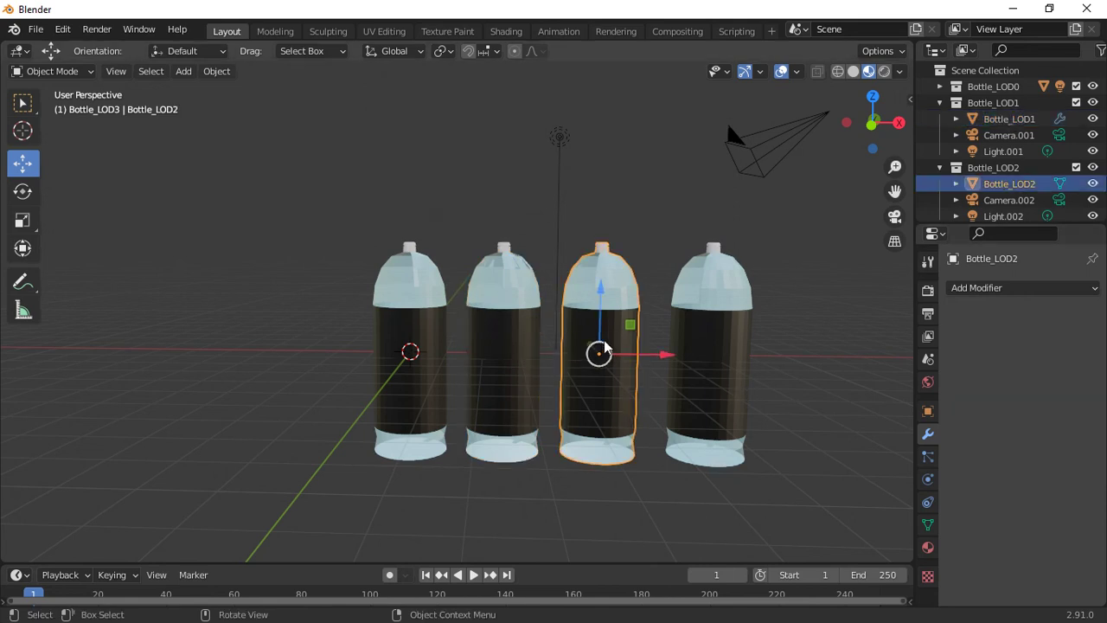
{"action": "left_click", "coordinate": [986, 289]}
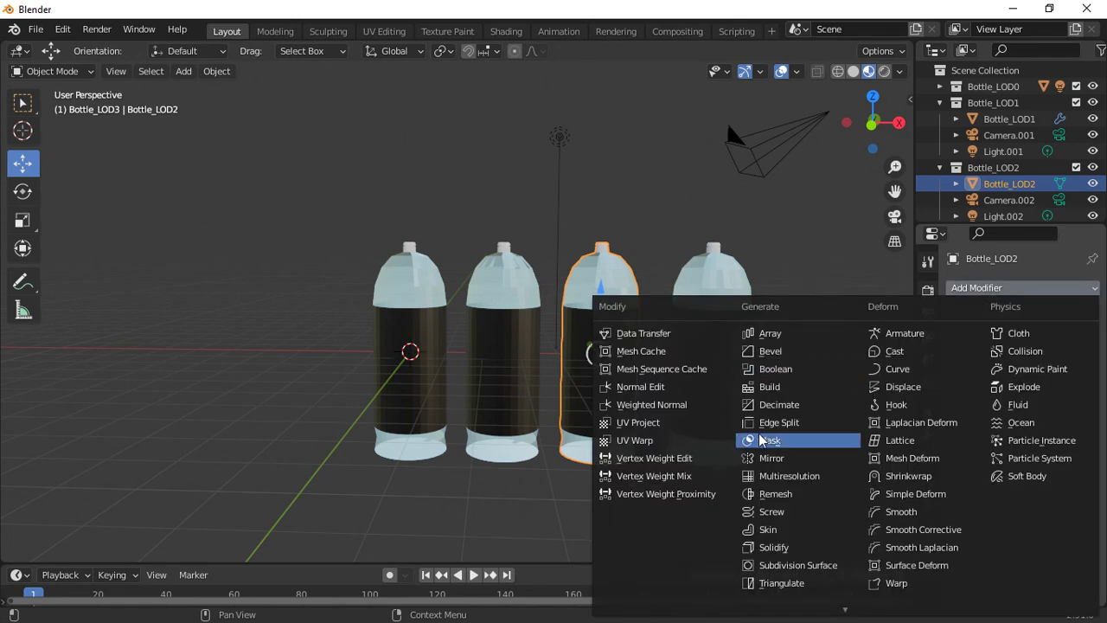
{"action": "left_click", "coordinate": [770, 413]}
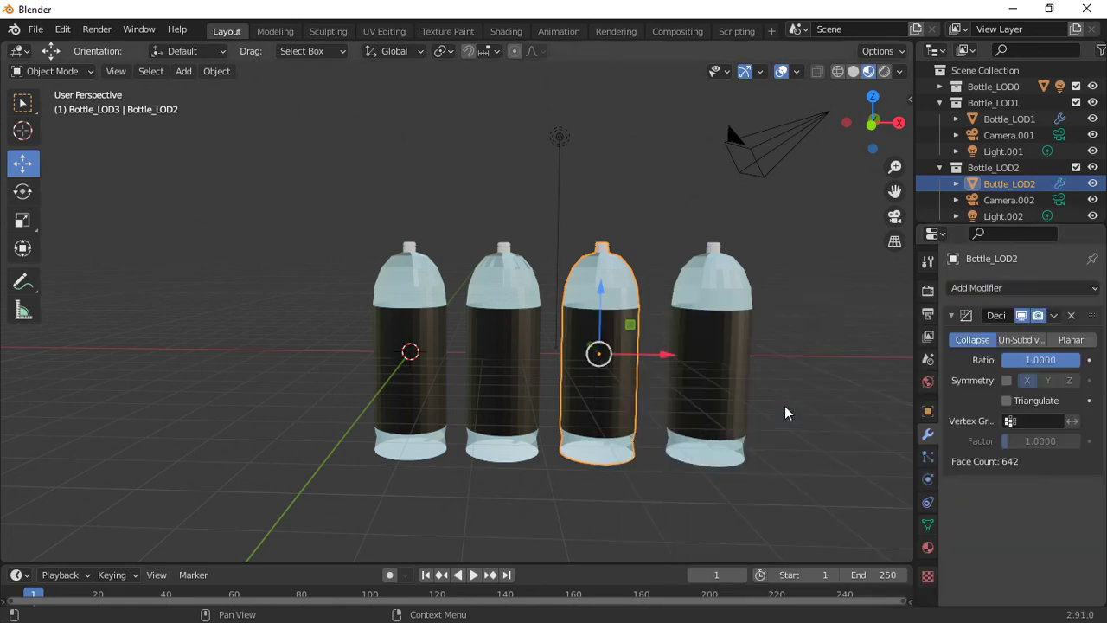
{"action": "left_click", "coordinate": [1040, 361]}
{"action": "type", "text": "0"}
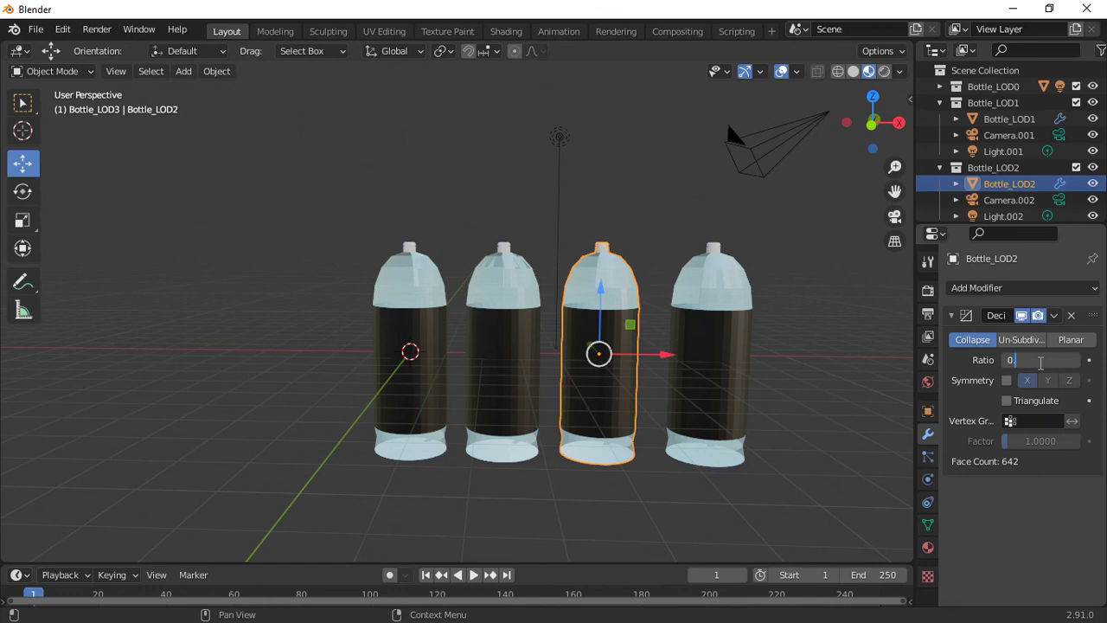
{"action": "type", "text": ".4"}
{"action": "key", "text": "Return"}
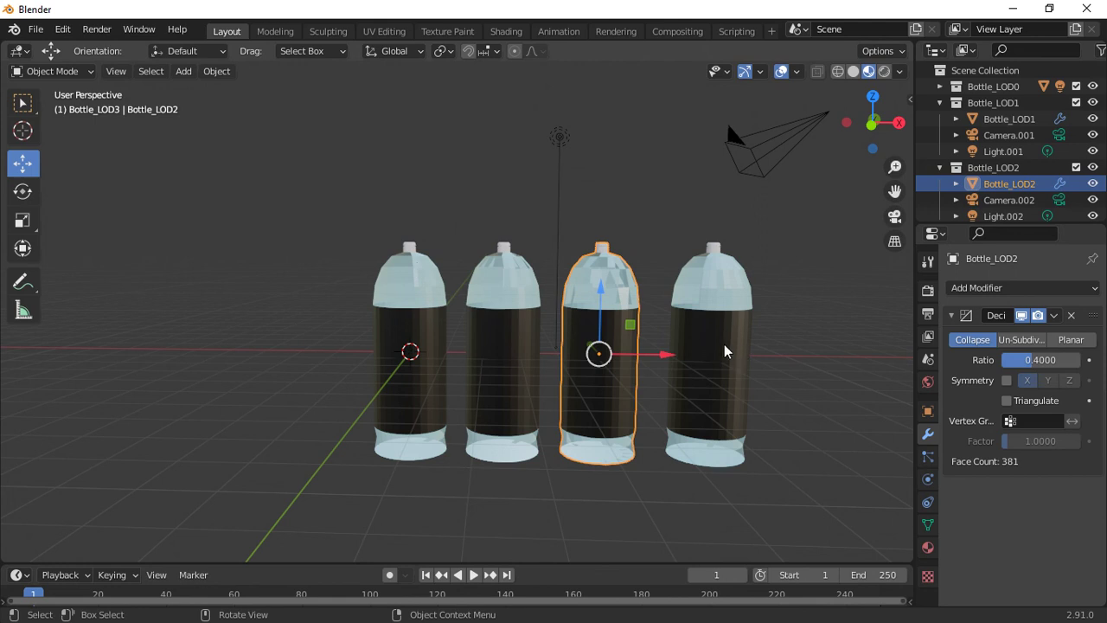
- Add a Decimate modifier with a ratio of 0.2 to the Bottle_LOD3 bottle, then deselect it
{"action": "left_click", "coordinate": [773, 372]}
{"action": "middle_click_drag", "start_coordinate": [773, 372], "coordinate": [723, 337]}
{"action": "left_click", "coordinate": [723, 336]}
{"action": "left_click", "coordinate": [986, 288]}
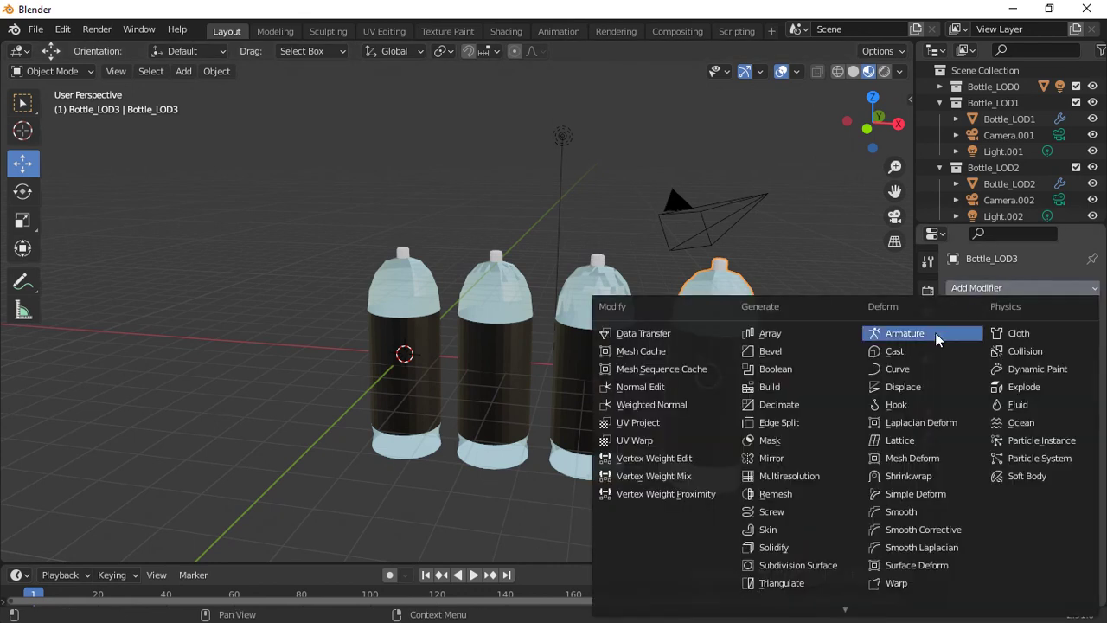
{"action": "left_click", "coordinate": [778, 403]}
{"action": "left_click", "coordinate": [1044, 359]}
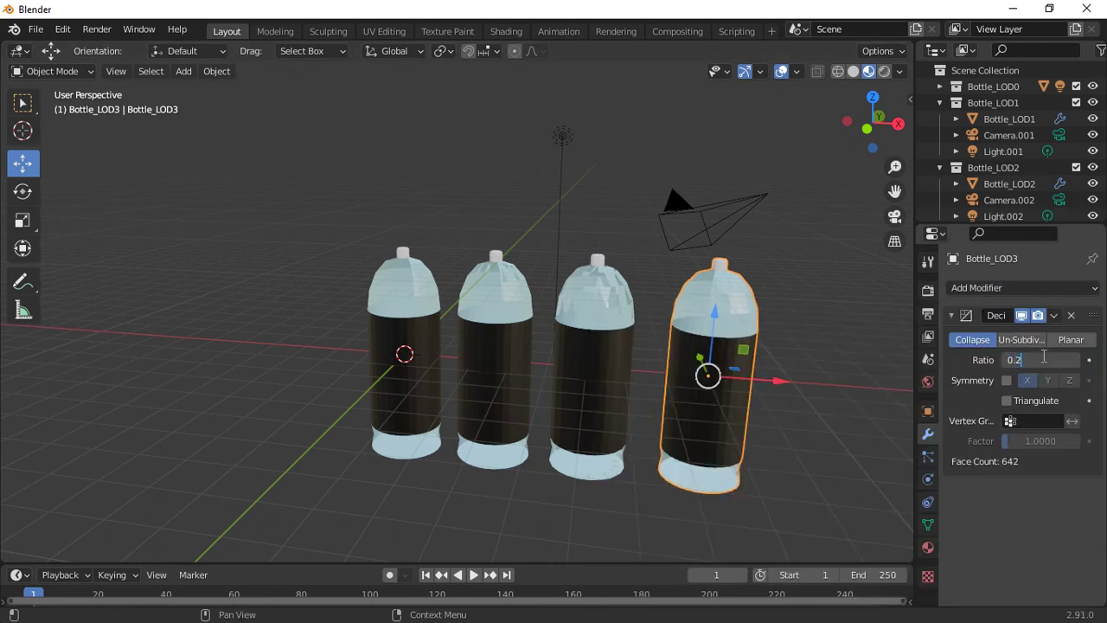
{"action": "type", "text": "0.2"}
{"action": "key", "text": "Return"}
{"action": "middle_click_drag", "start_coordinate": [831, 399], "coordinate": [740, 346]}
{"action": "middle_click_drag", "start_coordinate": [791, 375], "coordinate": [807, 406]}
{"action": "left_click", "coordinate": [808, 405]}
{"action": "middle_click_drag", "start_coordinate": [805, 461], "coordinate": [831, 433]}
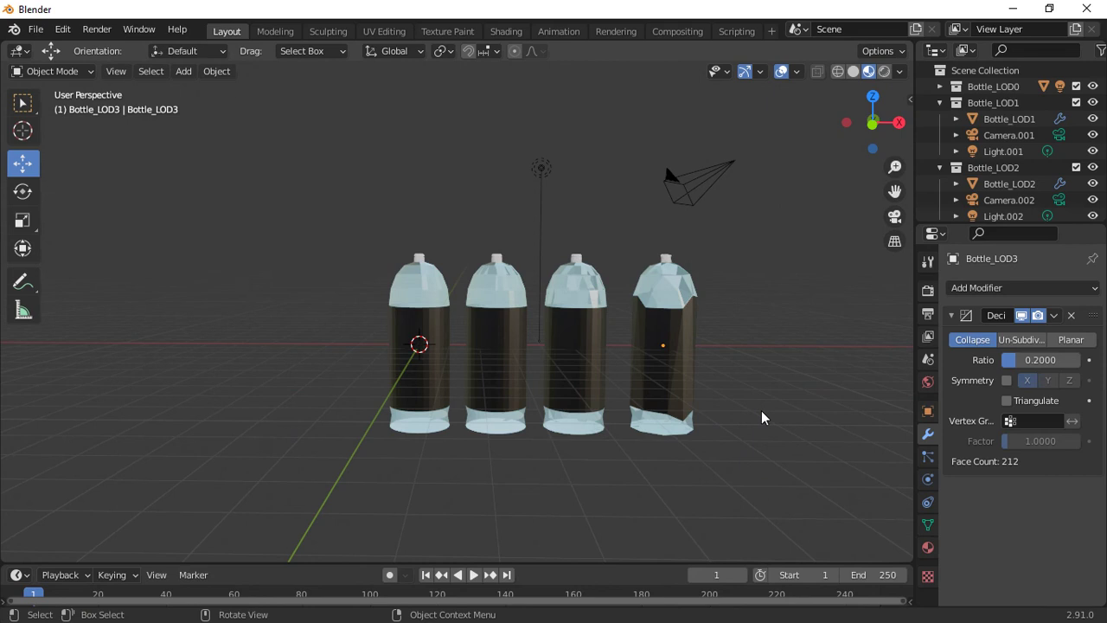
- Collapse the expanded LOD collections and select all four collections from Bottle_LOD0 to Bottle_LOD3
{"action": "scroll", "coordinate": [1001, 188], "scroll_direction": "down", "scroll_amount": 3}
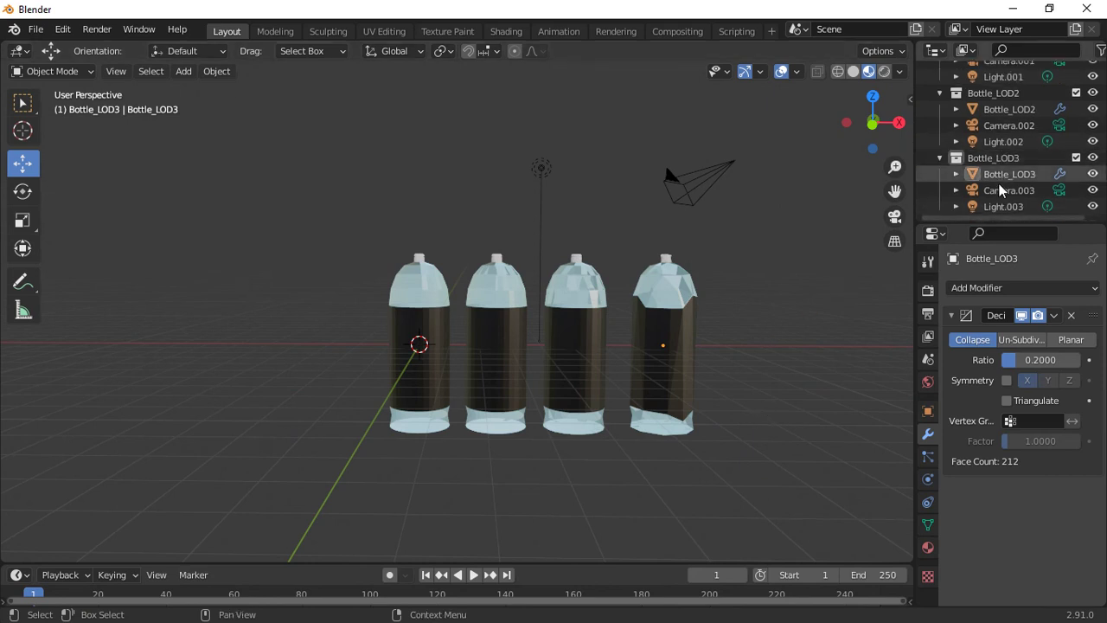
{"action": "scroll", "coordinate": [994, 204], "scroll_direction": "up", "scroll_amount": 3}
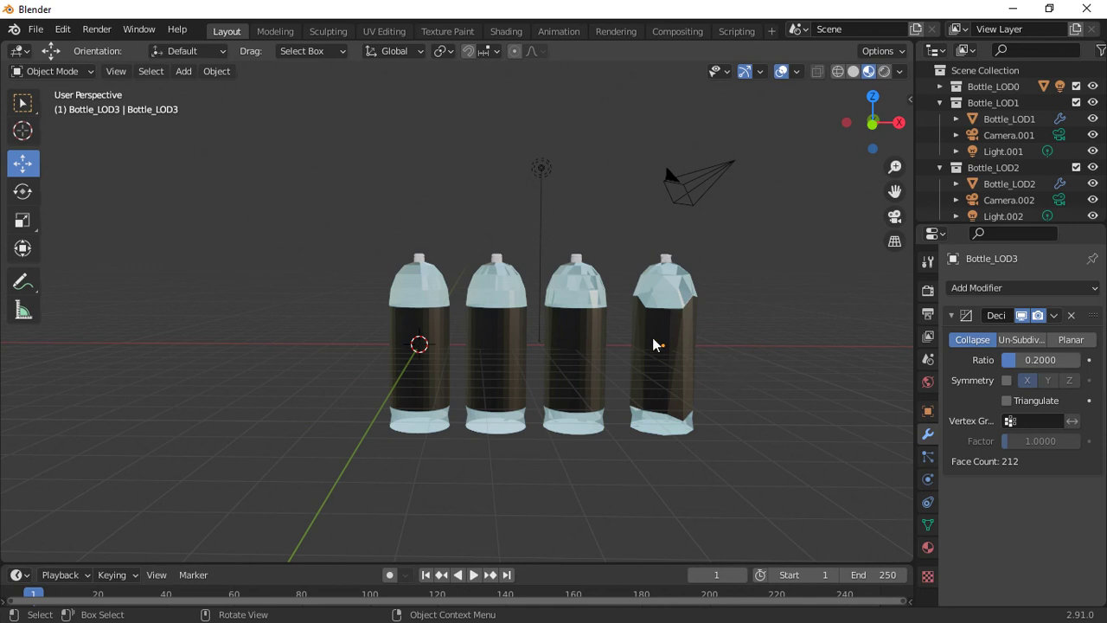
{"action": "left_click", "coordinate": [941, 167]}
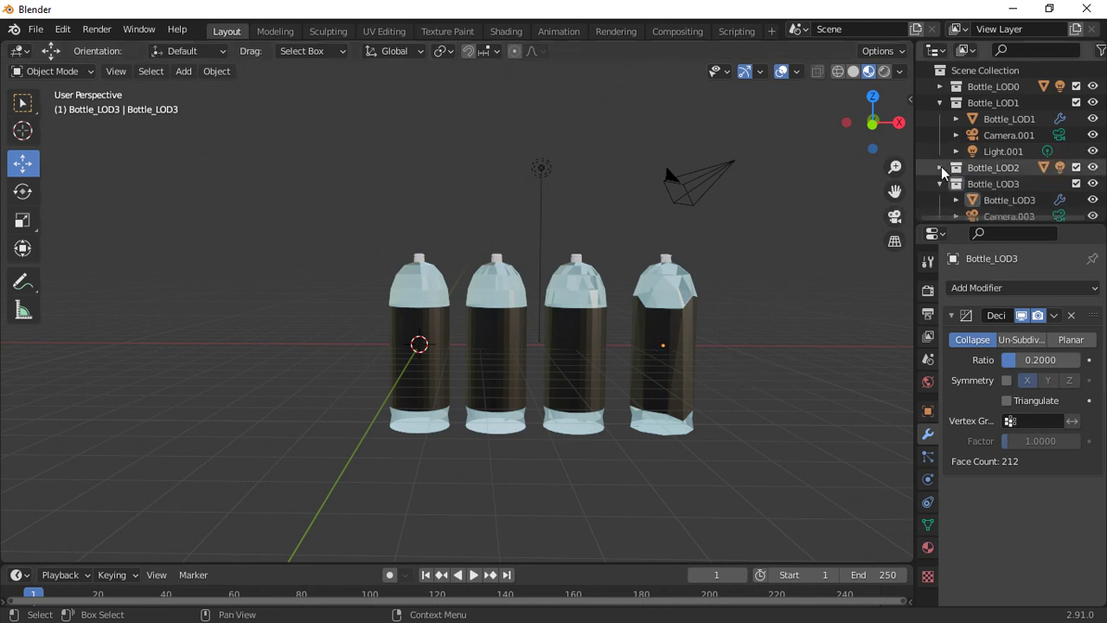
{"action": "left_click", "coordinate": [941, 102]}
{"action": "left_click", "coordinate": [941, 135]}
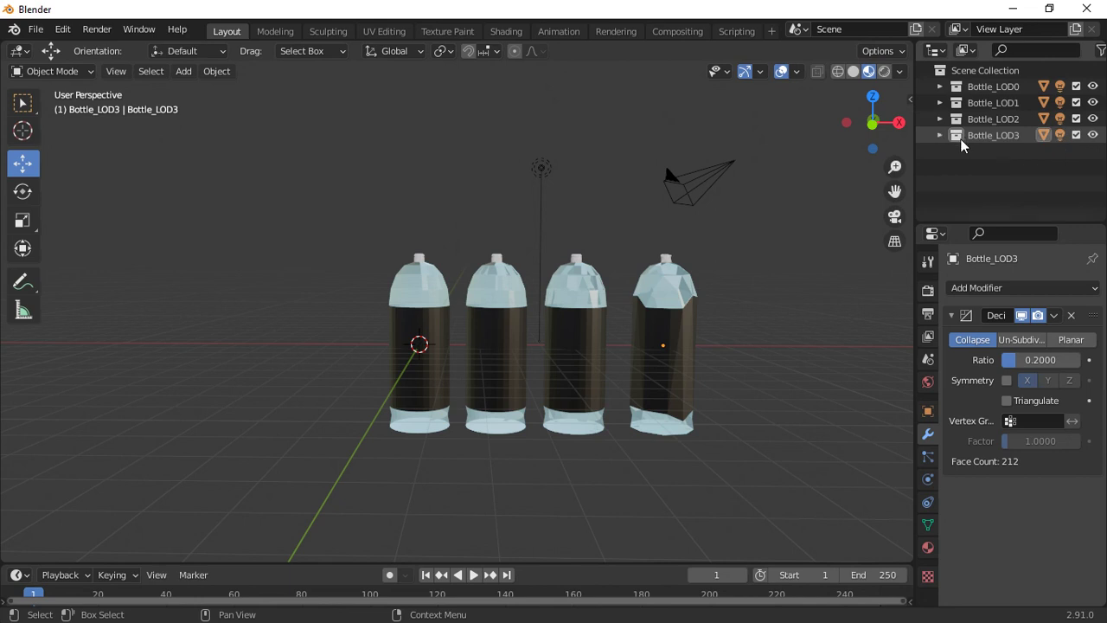
{"action": "left_click_drag", "start_coordinate": [993, 136], "coordinate": [999, 84]}
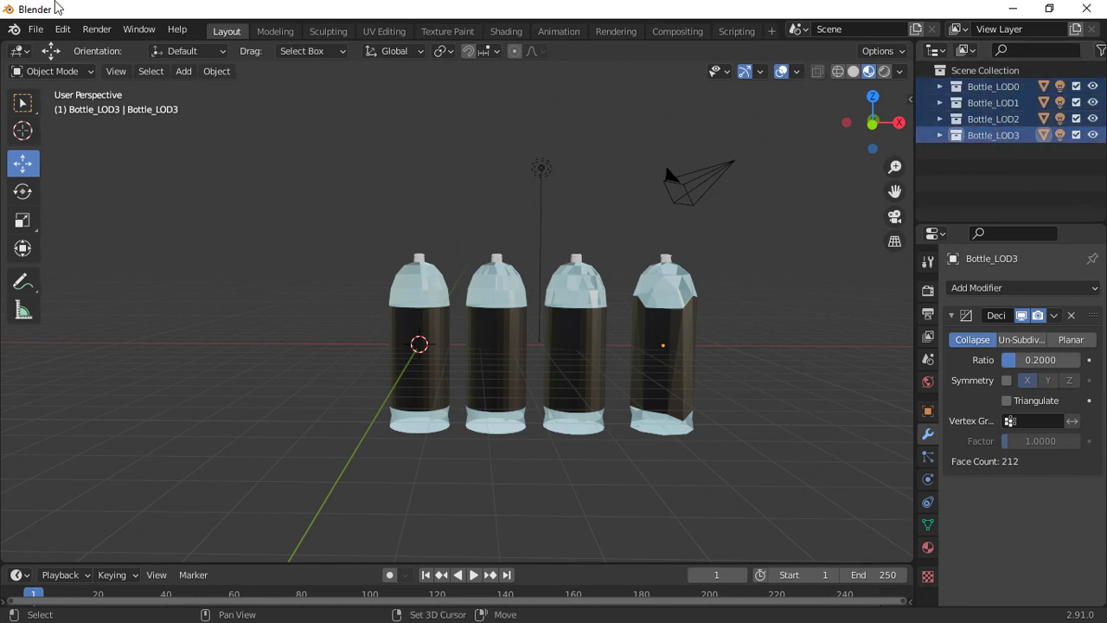
- Start an FBX export and browse to the folder Downloads\Telegram Desktop\Blender\LOD
{"action": "left_click", "coordinate": [35, 30]}
{"action": "mouse_move", "coordinate": [62, 30]}
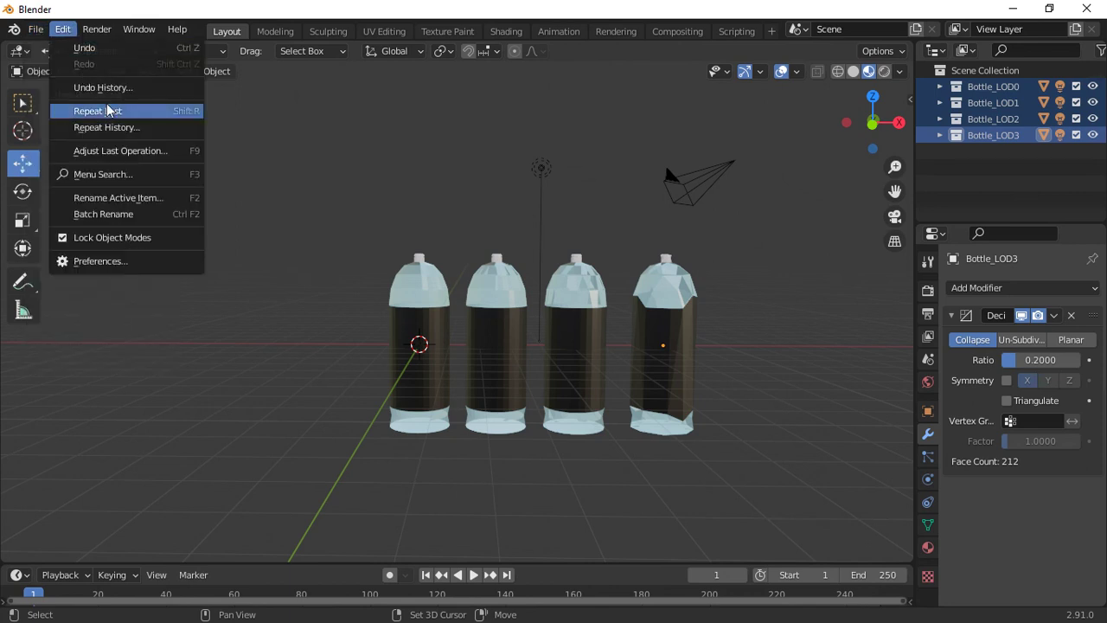
{"action": "left_click", "coordinate": [36, 31]}
{"action": "mouse_move", "coordinate": [80, 230]}
{"action": "mouse_move", "coordinate": [94, 264]}
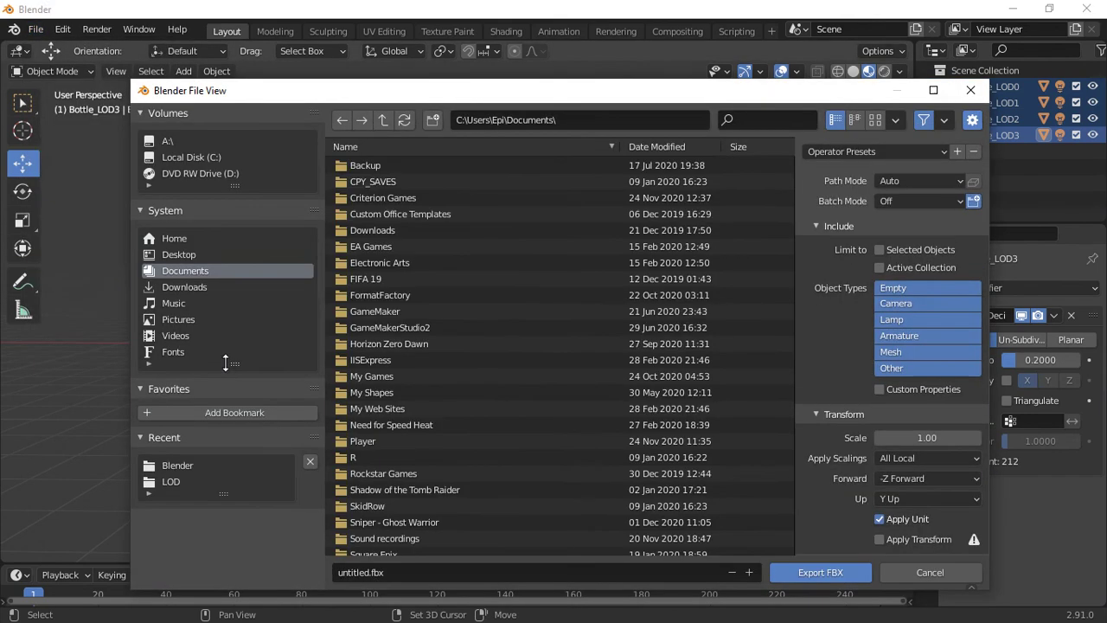
{"action": "left_click", "coordinate": [224, 361]}
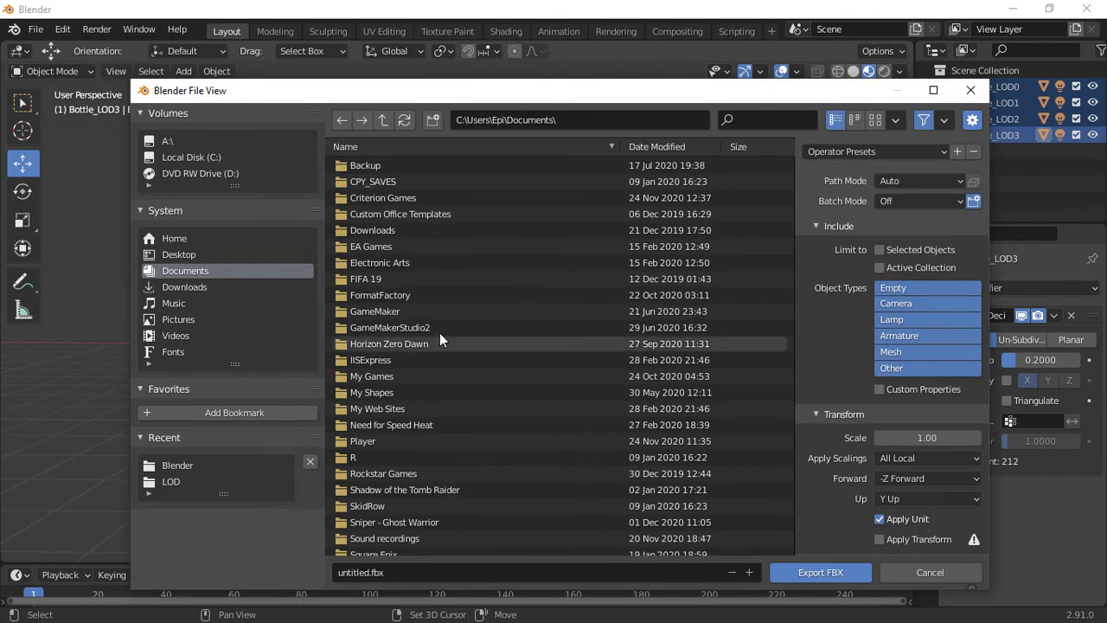
{"action": "left_click", "coordinate": [205, 288]}
{"action": "double_click", "coordinate": [360, 362]}
{"action": "left_click", "coordinate": [373, 213]}
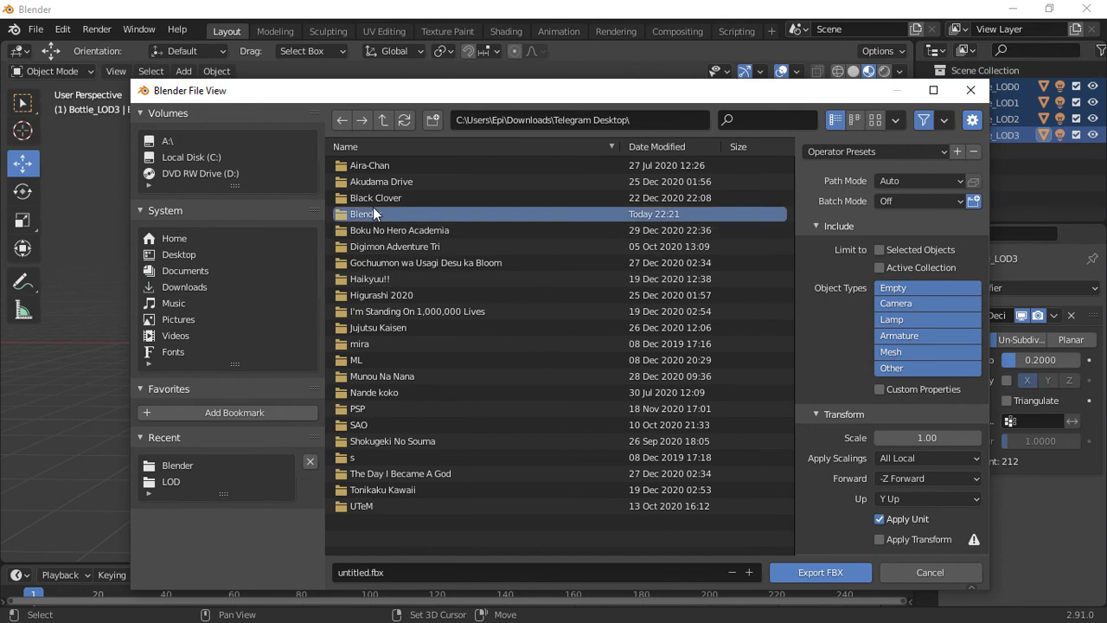
{"action": "double_click", "coordinate": [373, 214]}
{"action": "double_click", "coordinate": [374, 180]}
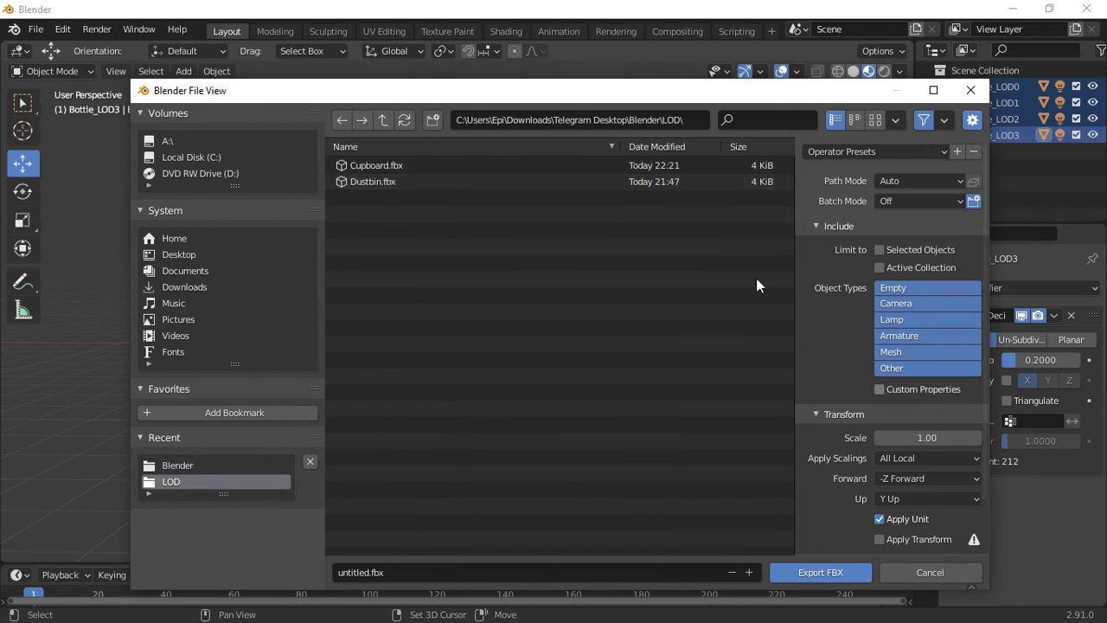
- Export only the selected objects as Bottle.fbx with Apply Transform enabled
{"action": "left_click", "coordinate": [880, 250]}
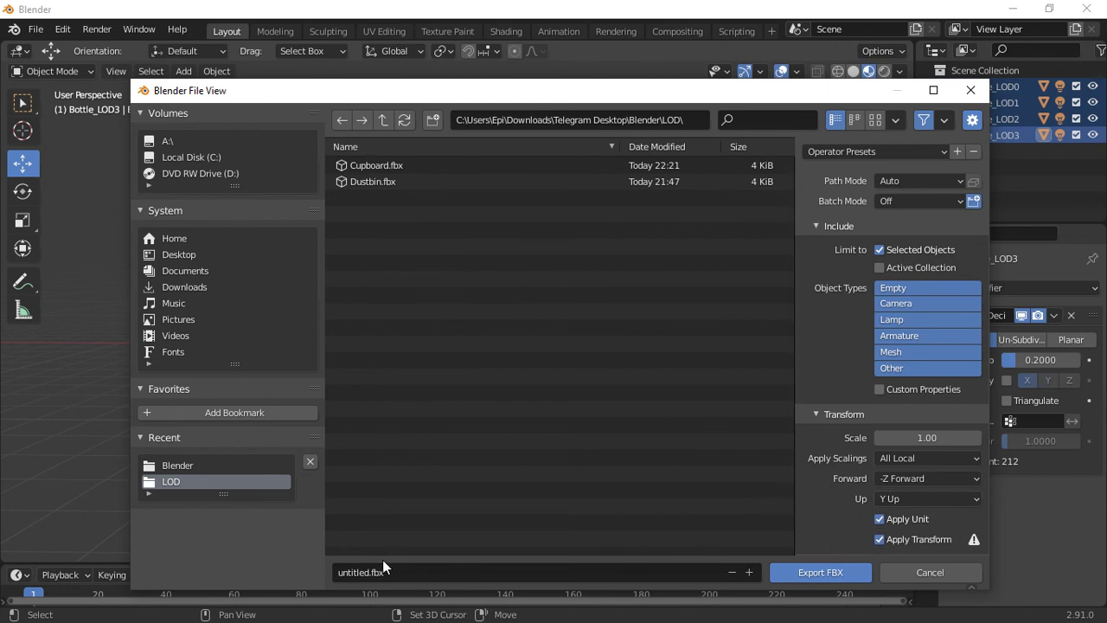
{"action": "left_click", "coordinate": [343, 572]}
{"action": "left_click", "coordinate": [353, 572]}
{"action": "left_click_drag", "start_coordinate": [351, 571], "coordinate": [337, 572]}
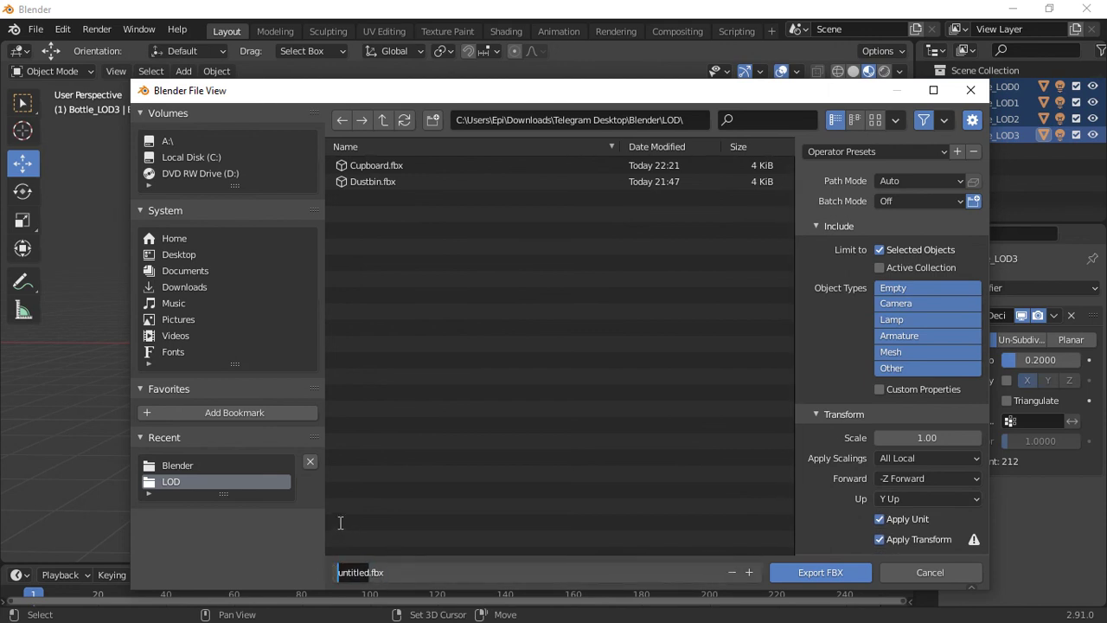
{"action": "type", "text": "Bottle"}
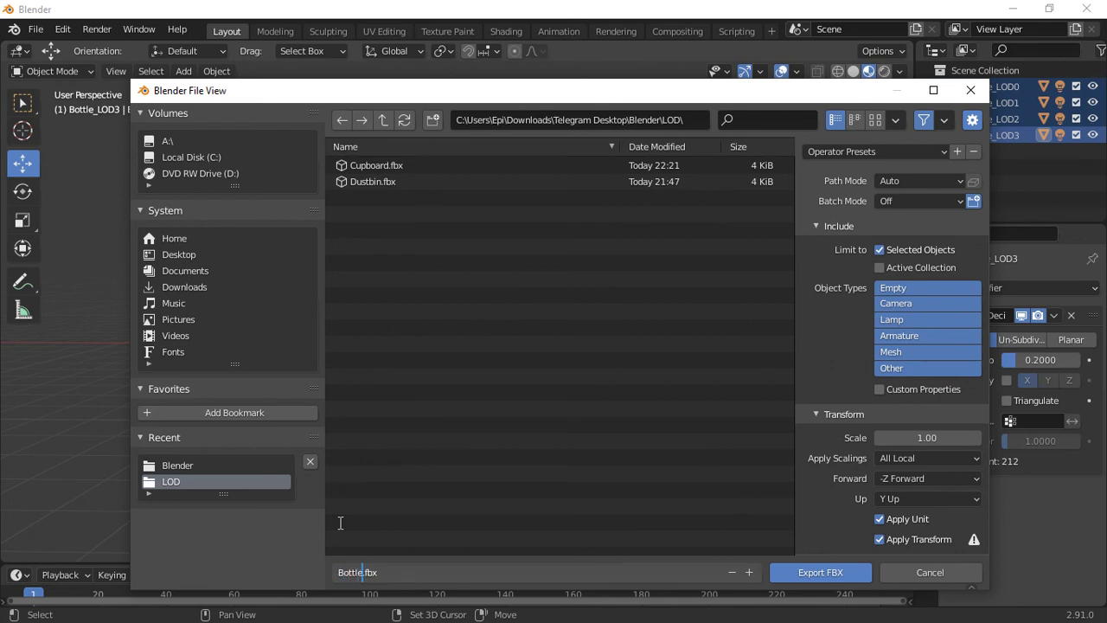
{"action": "left_click", "coordinate": [817, 573]}
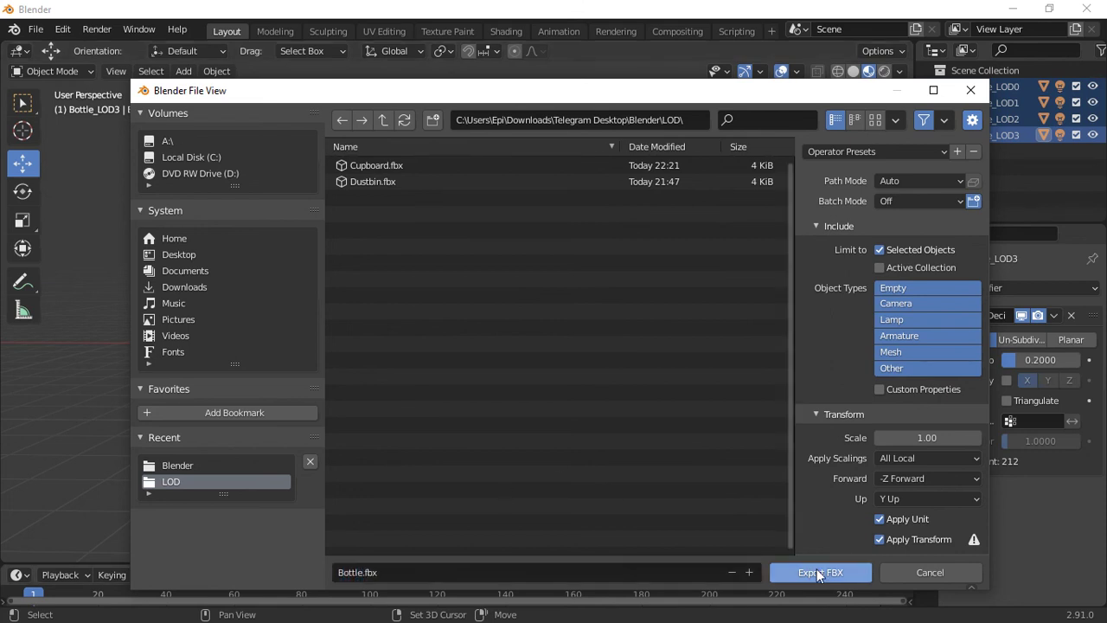